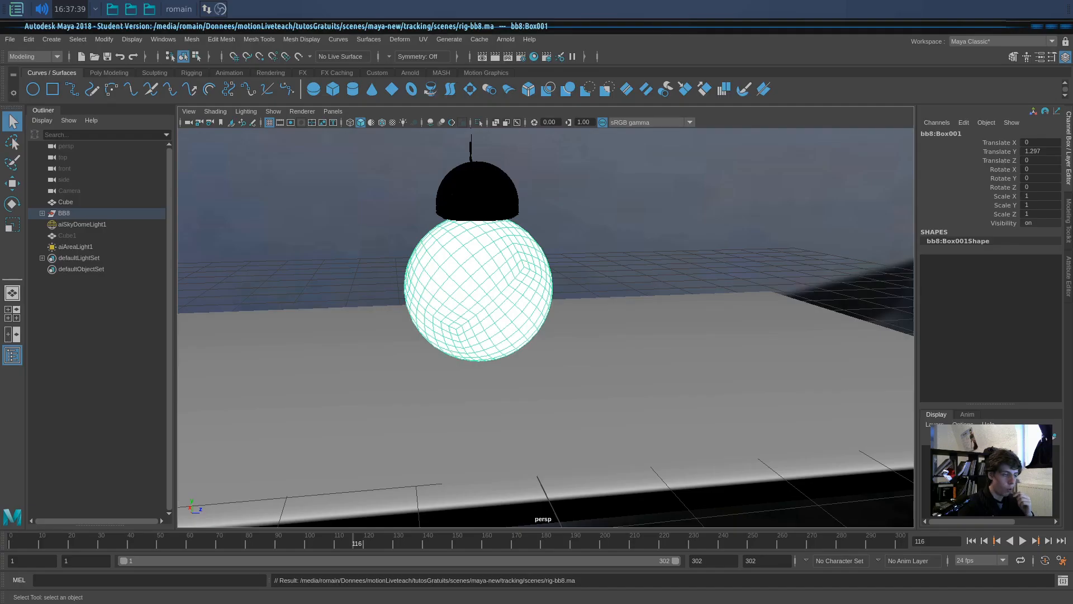
# Step: Expand the BB8 group and set the Translate Y of the body sphere bb8:Box001 to 0
pyautogui.scroll(-8, 589, 352)
pyautogui.keyDown('alt'); pyautogui.moveTo(603, 350); pyautogui.dragTo(555, 345); pyautogui.keyUp('alt')
pyautogui.scroll(8, 554, 345)
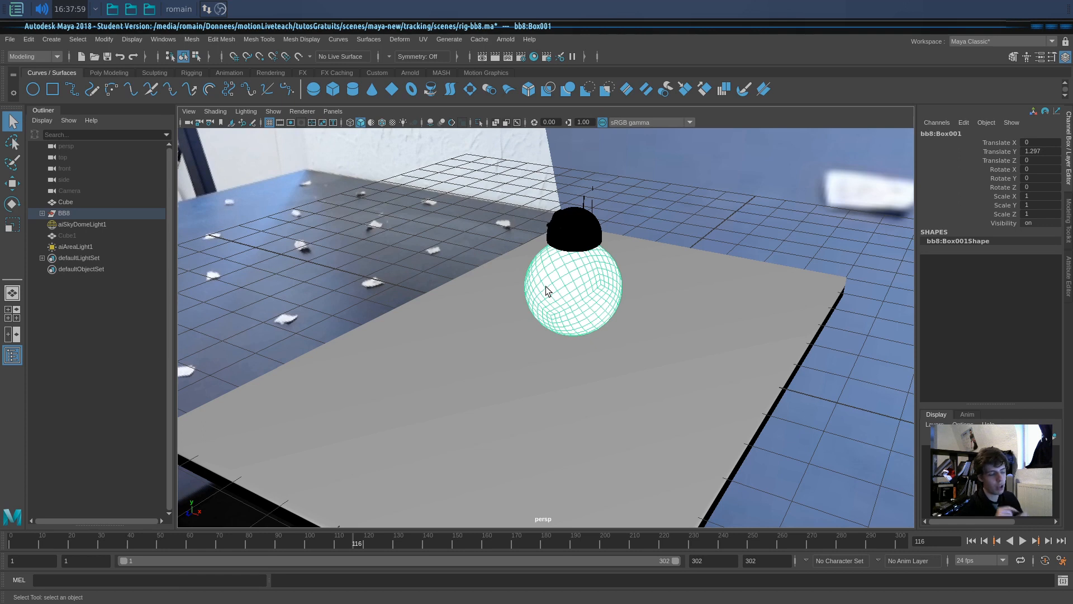
pyautogui.keyDown('alt'); pyautogui.moveTo(523, 267); pyautogui.dragTo(576, 285, button='right'); pyautogui.keyUp('alt')
pyautogui.keyDown('alt'); pyautogui.moveTo(575, 285); pyautogui.dragTo(596, 277); pyautogui.keyUp('alt')
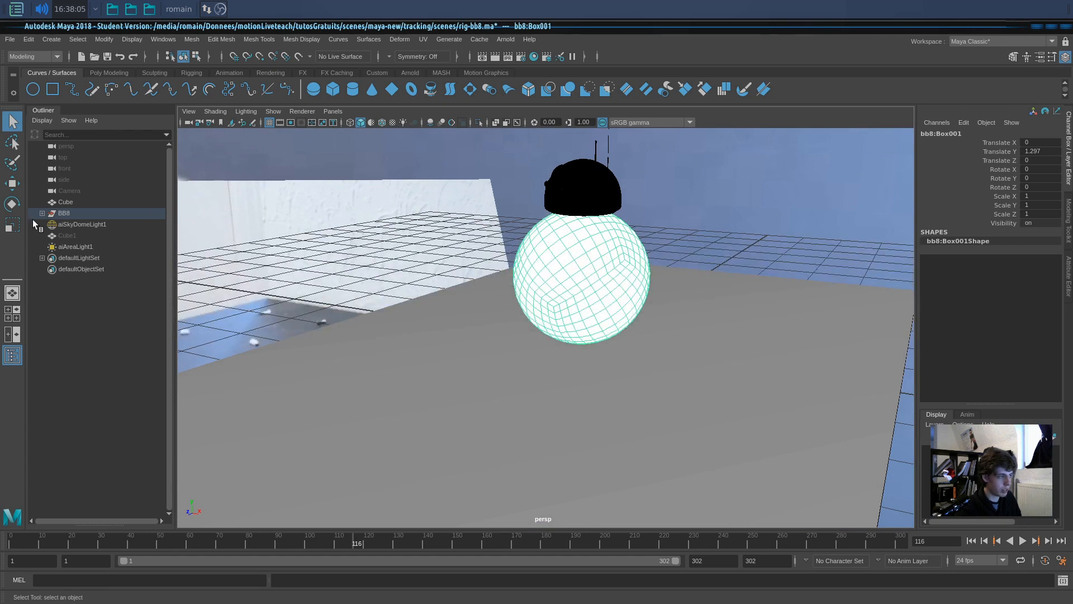
pyautogui.click(77, 215)
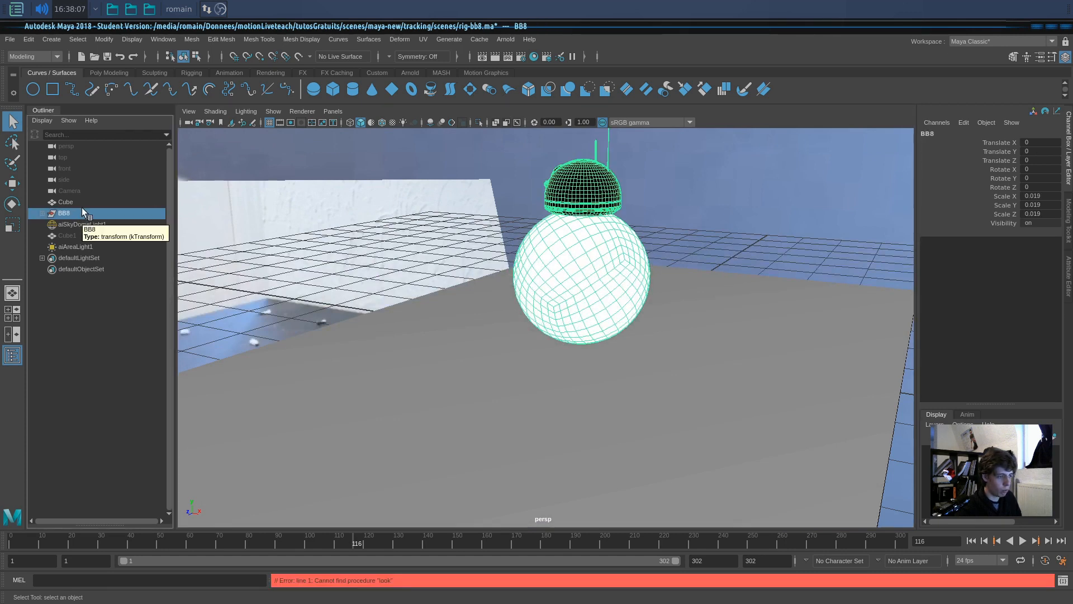
pyautogui.click(42, 213)
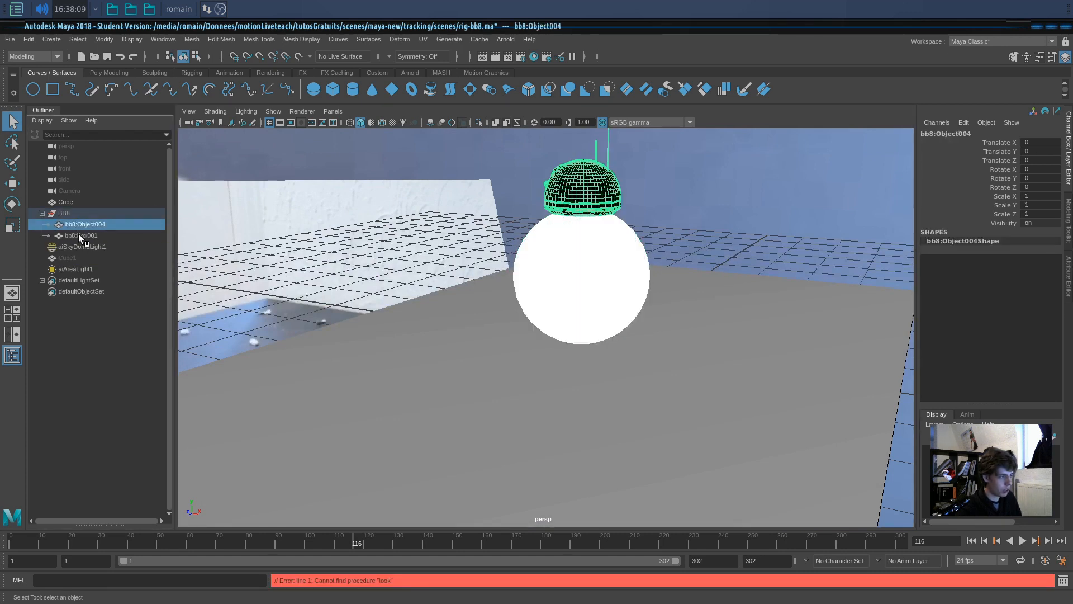
pyautogui.click(78, 235)
pyautogui.press('f')
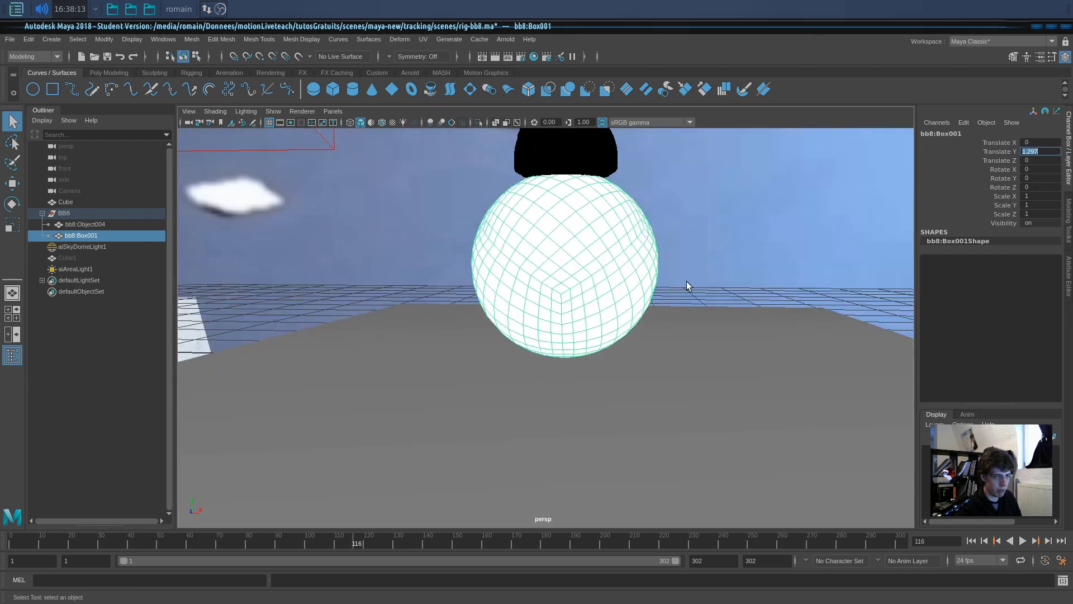
pyautogui.write('0')
pyautogui.press('Return')
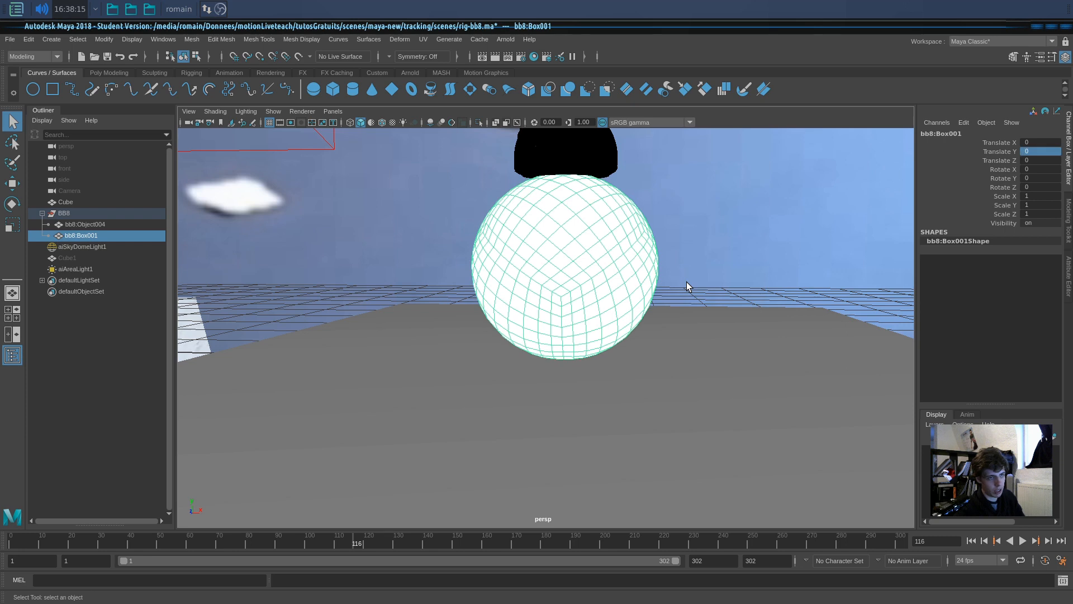
# Step: Raise the whole BB8 group slightly to about 0.025 on Y so it rests on the floor
pyautogui.keyDown('alt'); pyautogui.moveTo(670, 296); pyautogui.dragTo(672, 325); pyautogui.keyUp('alt')
pyautogui.keyDown('alt'); pyautogui.moveTo(643, 292); pyautogui.dragTo(631, 337, button='middle'); pyautogui.keyUp('alt')
pyautogui.keyDown('alt'); pyautogui.moveTo(624, 338); pyautogui.dragTo(651, 364); pyautogui.keyUp('alt')
pyautogui.keyDown('alt'); pyautogui.moveTo(621, 284); pyautogui.dragTo(620, 333, button='middle'); pyautogui.keyUp('alt')
pyautogui.scroll(2, 604, 320)
pyautogui.click(84, 213)
pyautogui.scroll(-3, 486, 347)
pyautogui.keyDown('alt'); pyautogui.moveTo(587, 276); pyautogui.dragTo(581, 309); pyautogui.keyUp('alt')
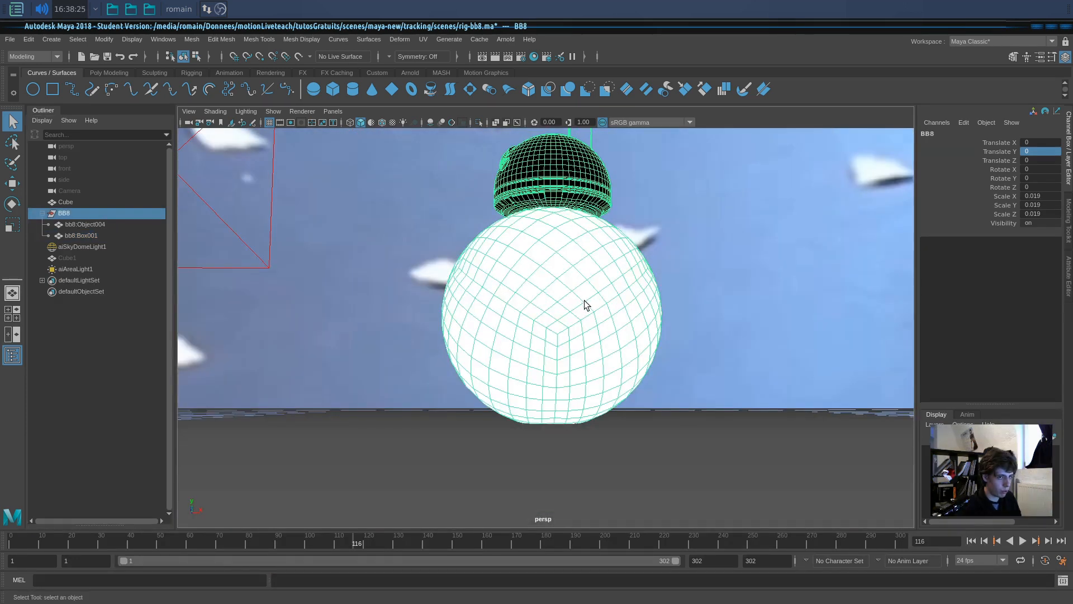
pyautogui.press('w')
pyautogui.moveTo(579, 373); pyautogui.dragTo(570, 370)
# Step: Freeze the transformations of the BB8 group, then collapse its hierarchy and clear the selection
pyautogui.keyDown('alt'); pyautogui.moveTo(647, 348); pyautogui.dragTo(503, 283); pyautogui.keyUp('alt')
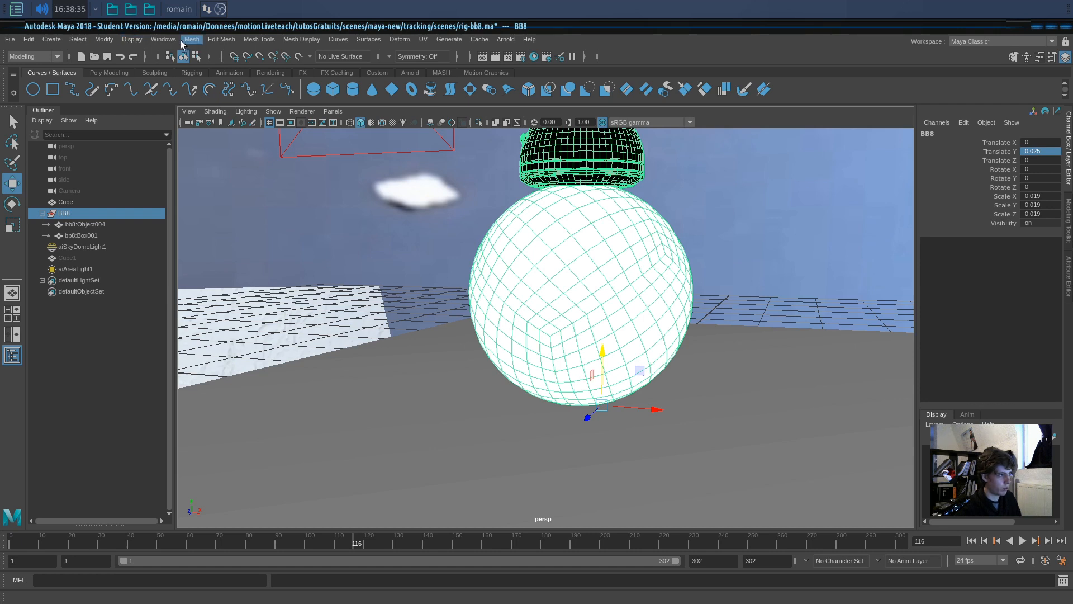
pyautogui.click(132, 39)
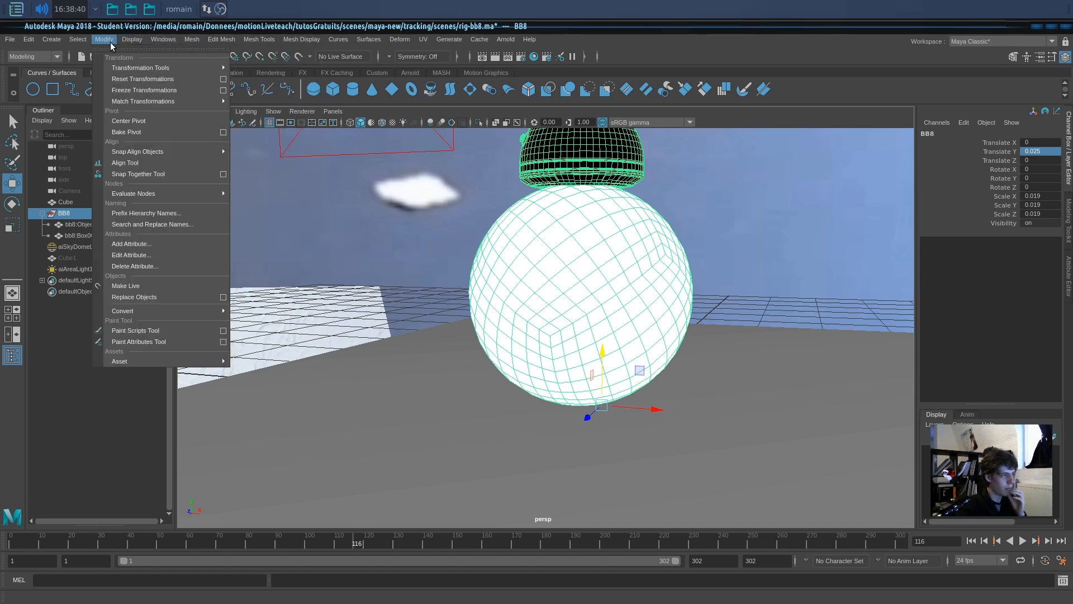
pyautogui.click(145, 91)
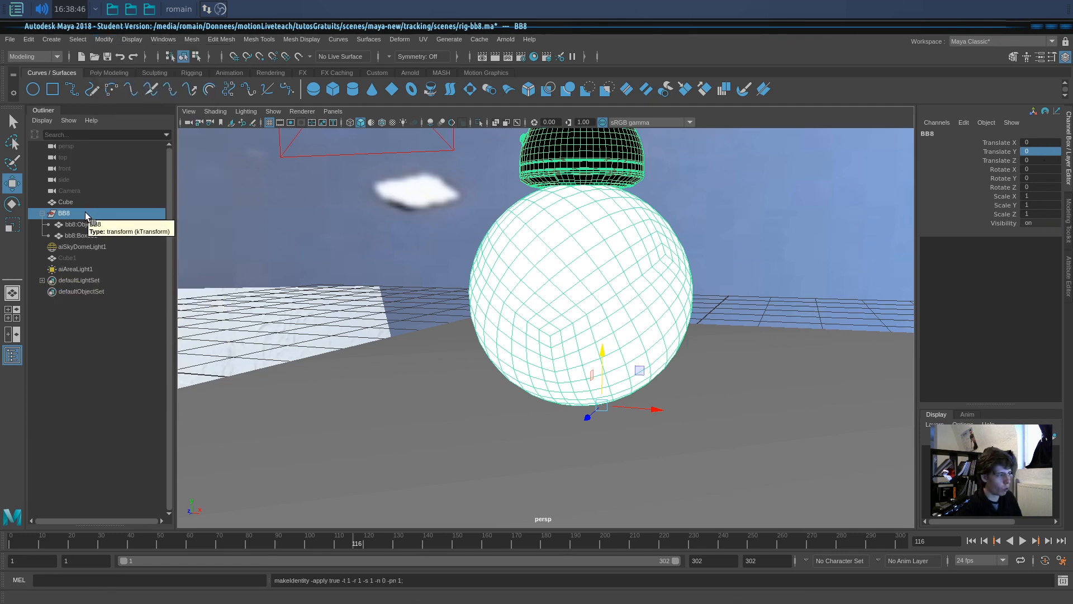
pyautogui.click(42, 213)
pyautogui.scroll(-3, 547, 292)
pyautogui.keyDown('alt'); pyautogui.moveTo(565, 295); pyautogui.dragTo(586, 317); pyautogui.keyUp('alt')
pyautogui.click(106, 338)
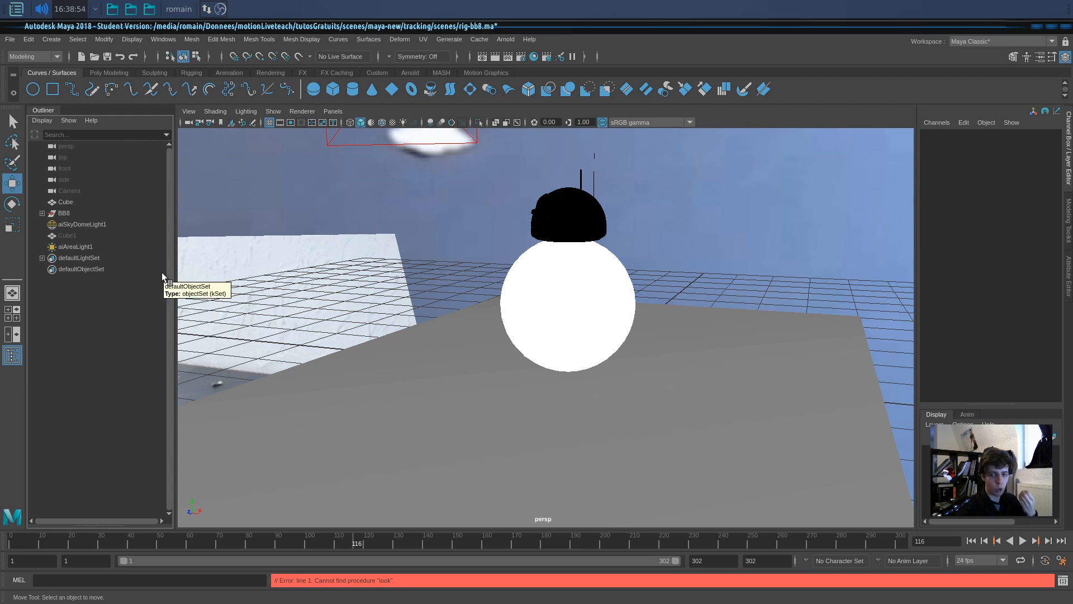
# Step: Center the pivot of the body sphere bb8:Box001
pyautogui.click(510, 300)
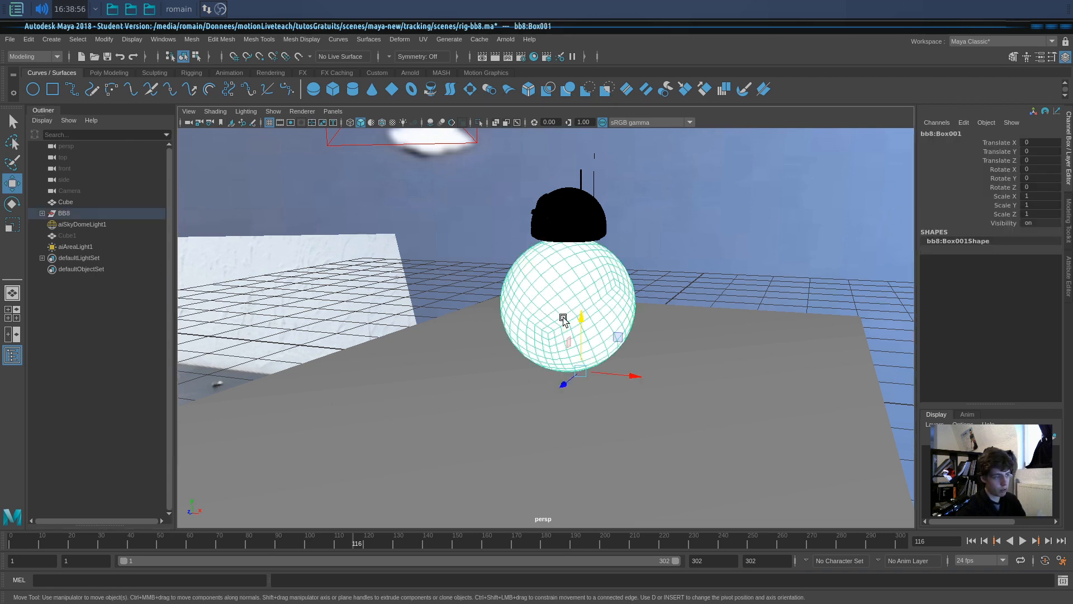
pyautogui.keyDown('alt'); pyautogui.moveTo(530, 336); pyautogui.dragTo(559, 330); pyautogui.keyUp('alt')
pyautogui.keyDown('alt'); pyautogui.moveTo(488, 309); pyautogui.dragTo(554, 313); pyautogui.keyUp('alt')
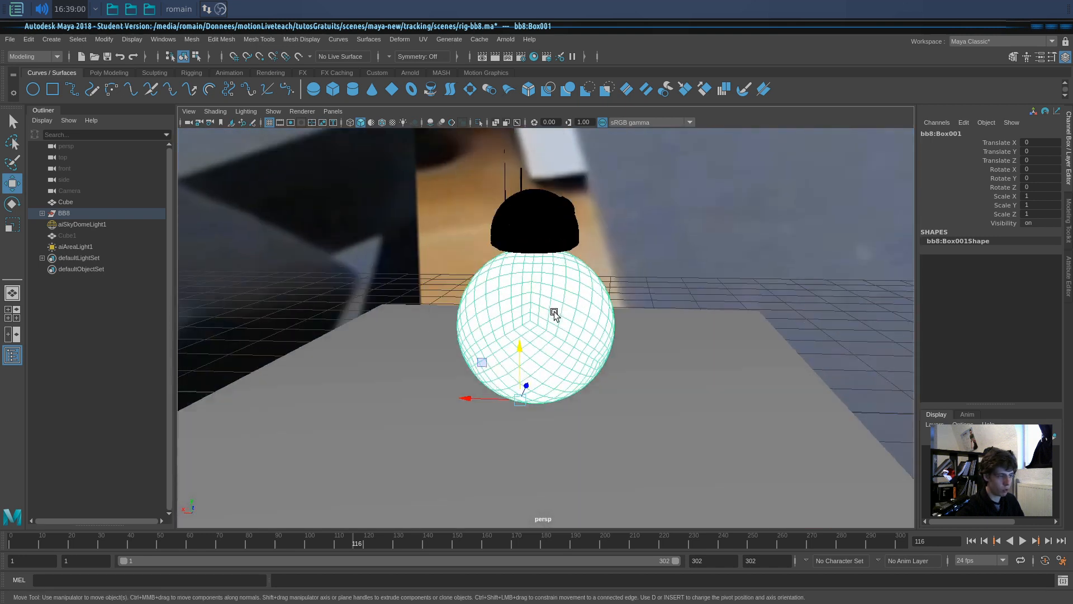
pyautogui.click(104, 40)
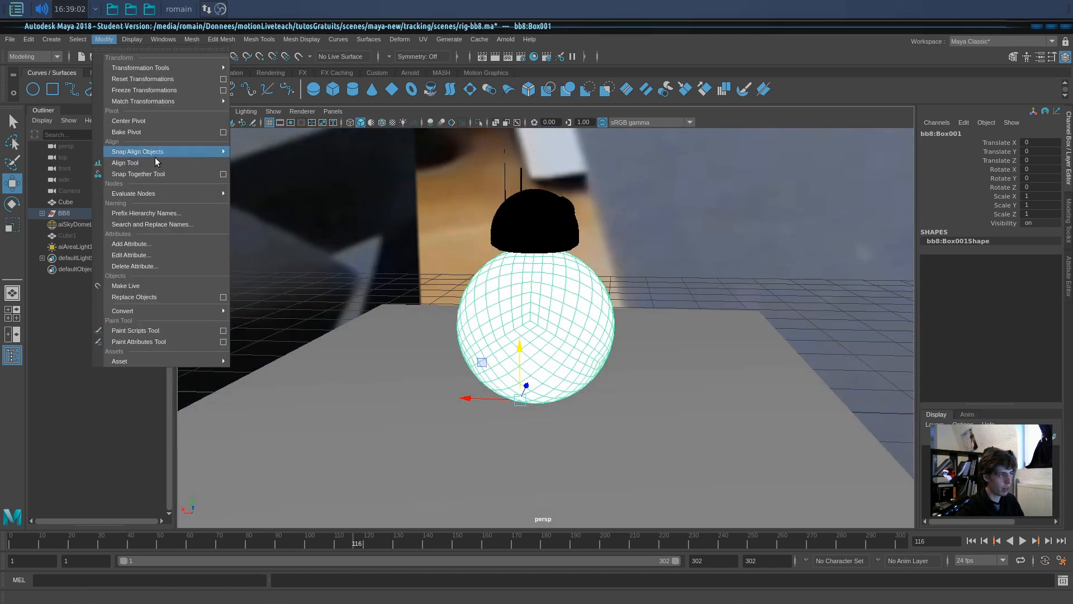
pyautogui.click(156, 122)
pyautogui.scroll(3, 514, 325)
pyautogui.keyDown('alt'); pyautogui.moveTo(514, 325); pyautogui.dragTo(348, 339); pyautogui.keyUp('alt')
pyautogui.keyDown('alt'); pyautogui.moveTo(452, 320); pyautogui.dragTo(439, 332); pyautogui.keyUp('alt')
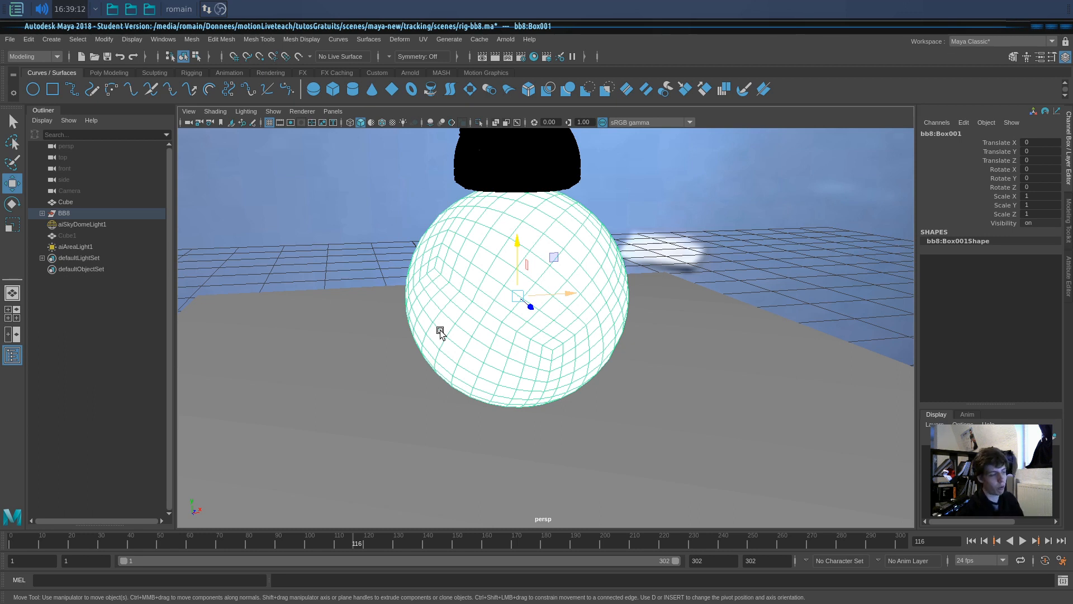
# Step: Create a NURBS circle at the origin and hide the floor object Cube
pyautogui.click(39, 89)
pyautogui.scroll(-5, 484, 309)
pyautogui.keyDown('alt'); pyautogui.moveTo(499, 324); pyautogui.dragTo(438, 403); pyautogui.keyUp('alt')
pyautogui.click(437, 403)
pyautogui.hotkey('ctrl', 'h')
pyautogui.scroll(4, 437, 405)
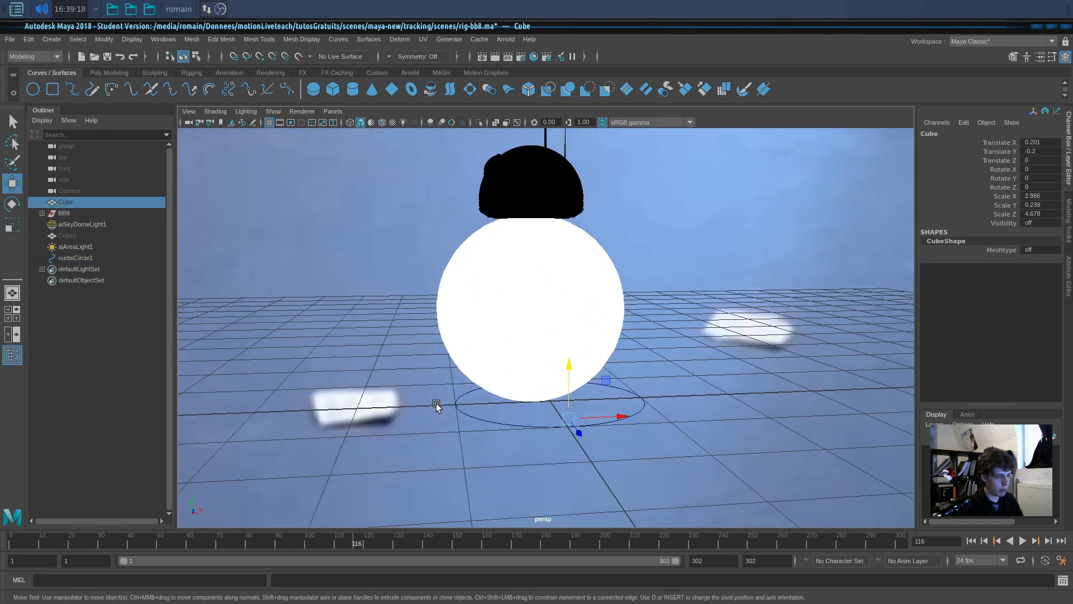
# Step: Hide the sky dome light aiSkyDomeLight1 and select the body sphere
pyautogui.click(482, 415)
pyautogui.keyDown('alt'); pyautogui.moveTo(439, 402); pyautogui.dragTo(445, 355); pyautogui.keyUp('alt')
pyautogui.hotkey('ctrl', 'h')
pyautogui.click(457, 413)
pyautogui.click(447, 353)
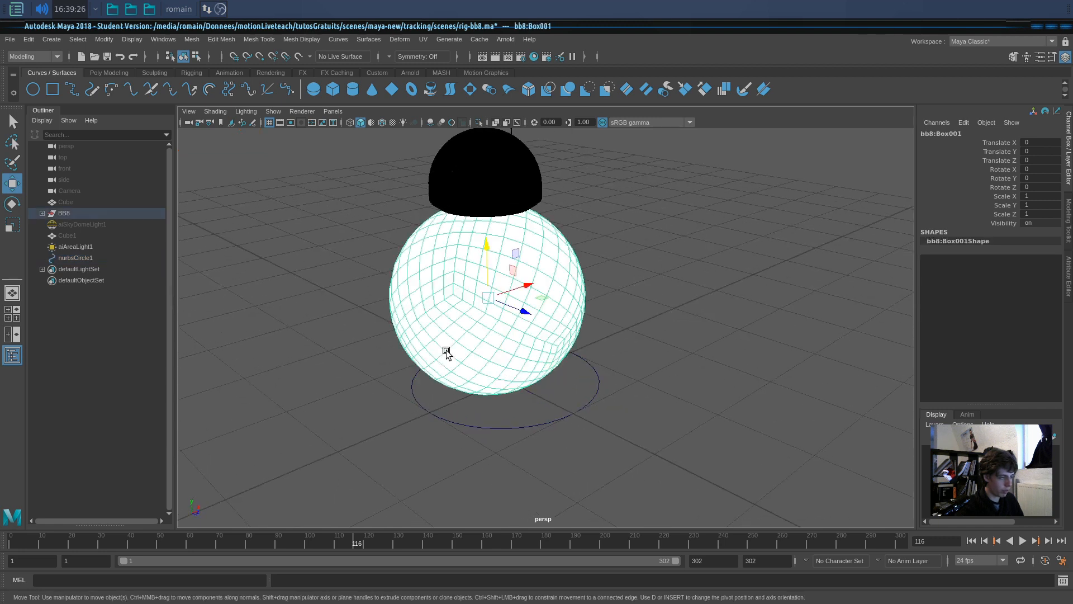
pyautogui.keyDown('alt'); pyautogui.moveTo(478, 415); pyautogui.dragTo(471, 330); pyautogui.keyUp('alt')
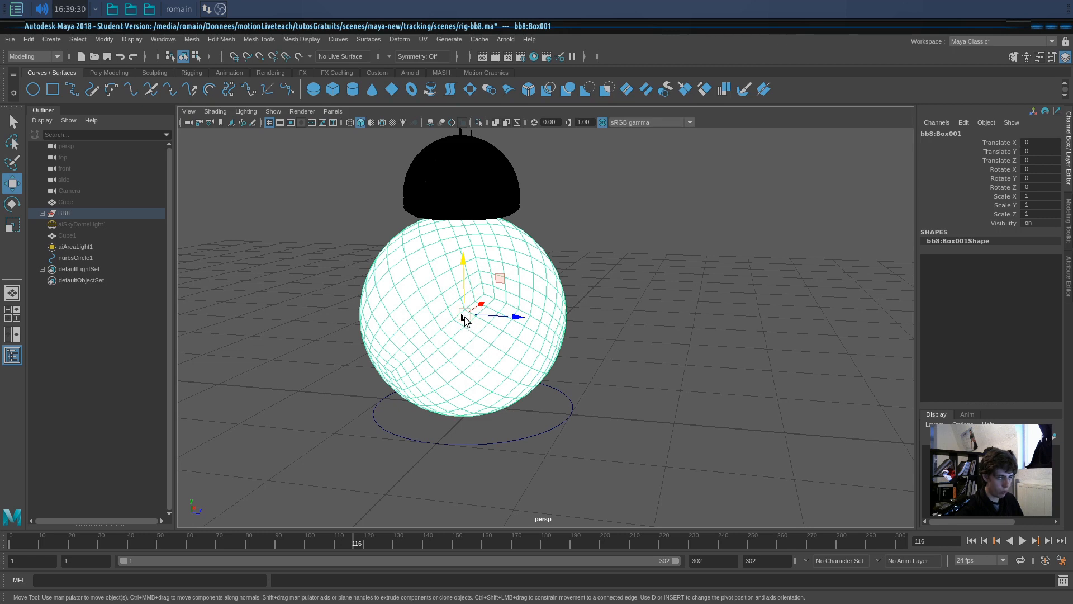
# Step: Move the NURBS circle up around the middle of the body sphere, using wireframe display and point snapping
pyautogui.click(534, 437)
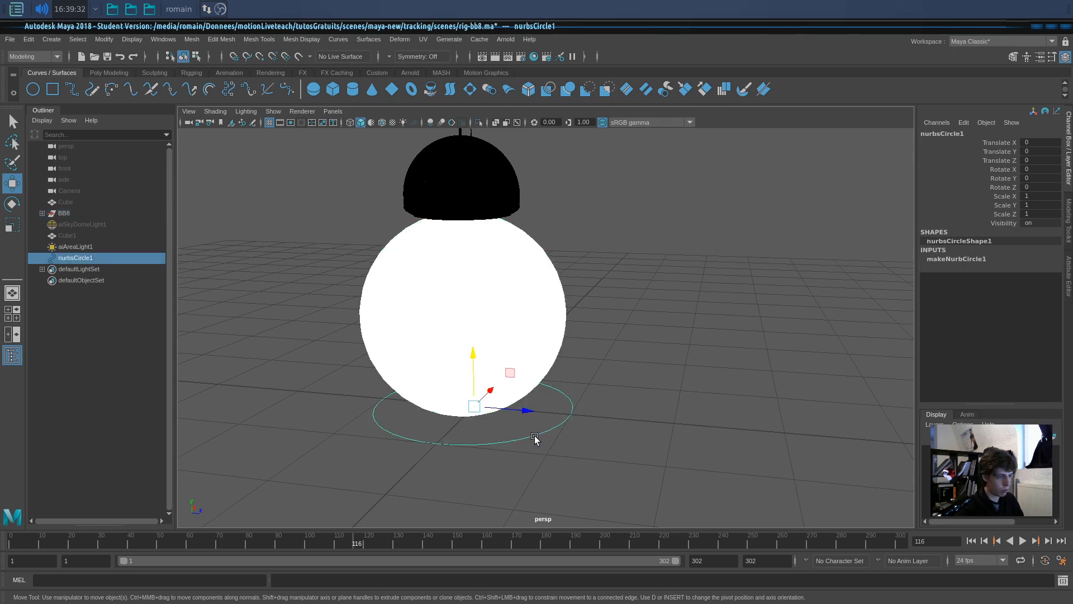
pyautogui.moveTo(485, 404); pyautogui.dragTo(465, 309)
pyautogui.keyDown('alt'); pyautogui.moveTo(496, 346); pyautogui.dragTo(535, 233); pyautogui.keyUp('alt')
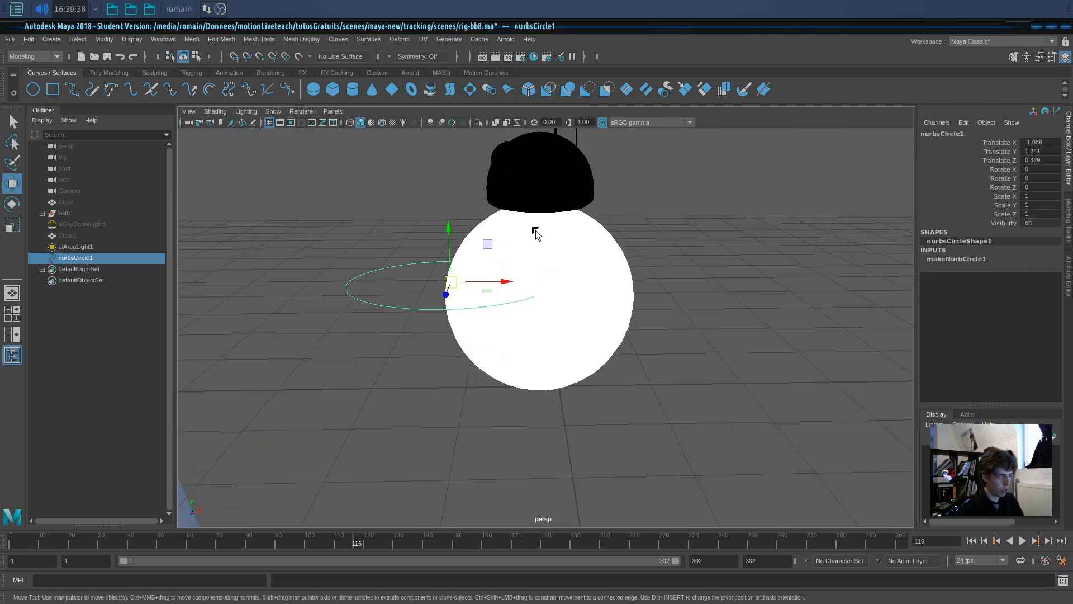
pyautogui.press('4')
pyautogui.keyDown('alt'); pyautogui.moveTo(540, 304); pyautogui.dragTo(503, 400); pyautogui.keyUp('alt')
pyautogui.press('v')
pyautogui.moveTo(442, 277); pyautogui.dragTo(513, 331)
pyautogui.press('v')
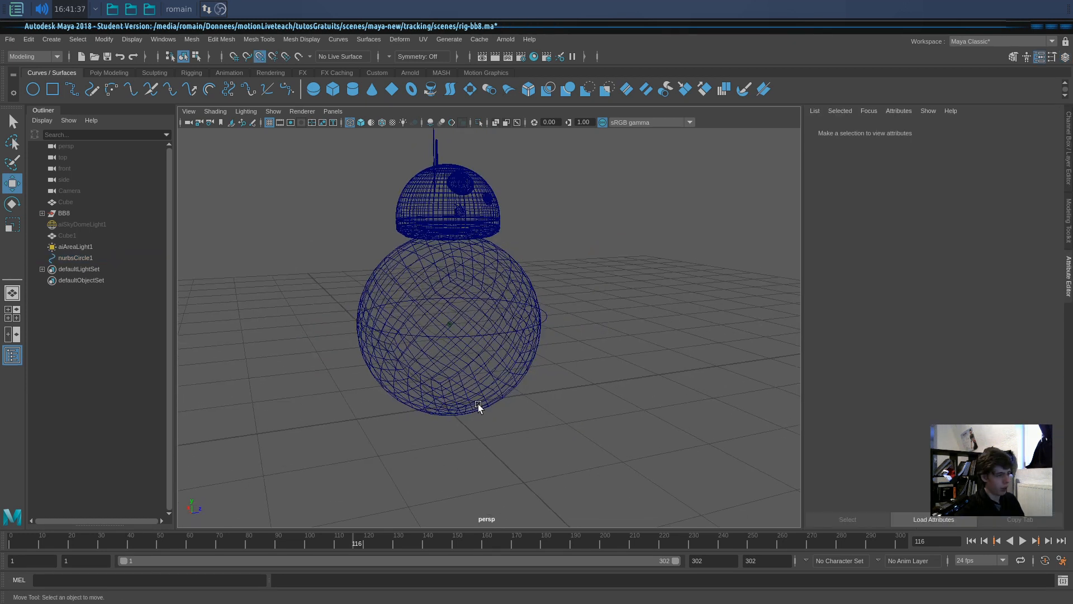
# Step: Display the body sphere's rotate and scale pivots and snap the circle to its centre at -0.206, 1.000, 0.000
pyautogui.click(478, 407)
pyautogui.click(923, 303)
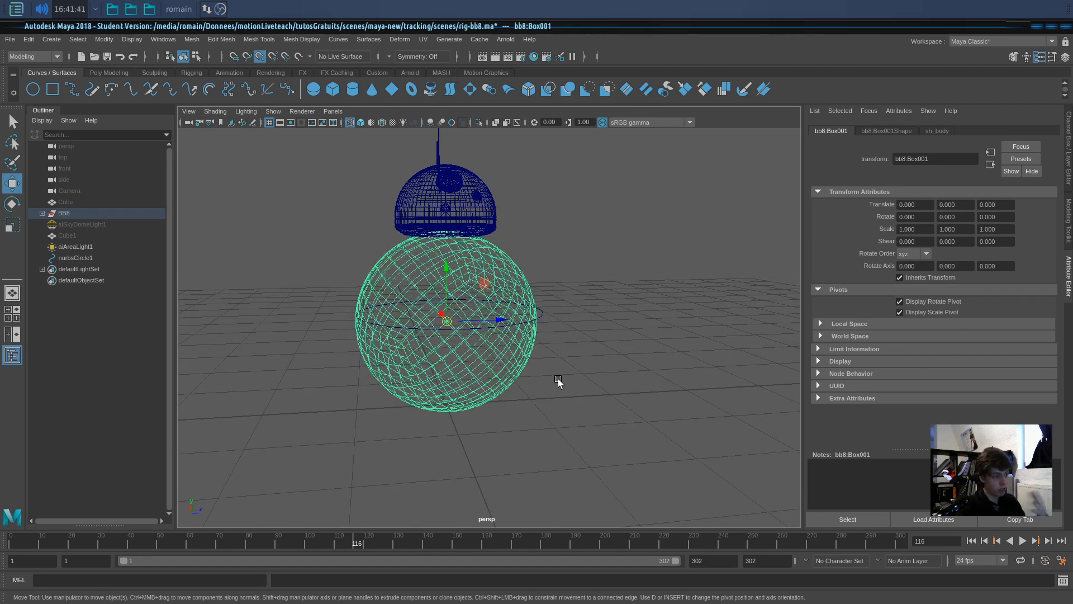
pyautogui.click(541, 304)
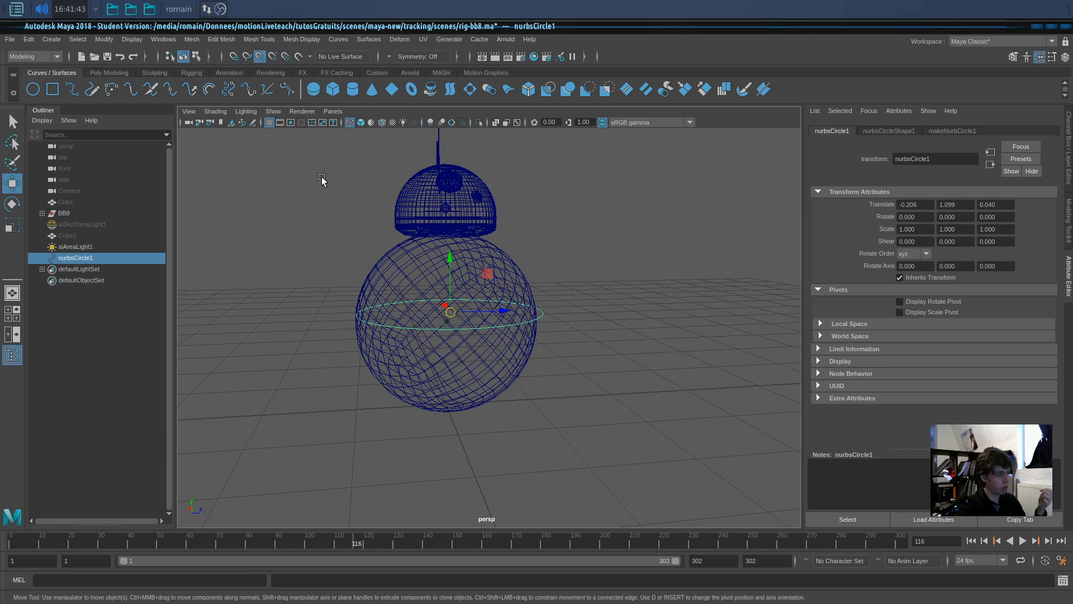
pyautogui.moveTo(452, 317); pyautogui.dragTo(447, 313)
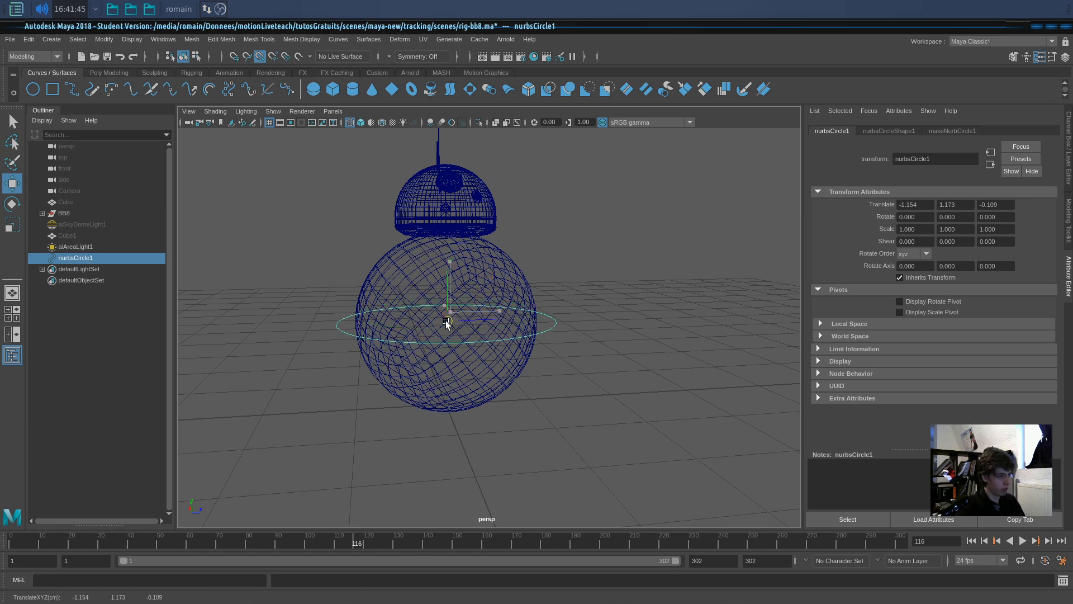
pyautogui.keyDown('alt'); pyautogui.moveTo(354, 371); pyautogui.dragTo(464, 364); pyautogui.keyUp('alt')
pyautogui.keyDown('alt'); pyautogui.moveTo(577, 346); pyautogui.dragTo(304, 274); pyautogui.keyUp('alt')
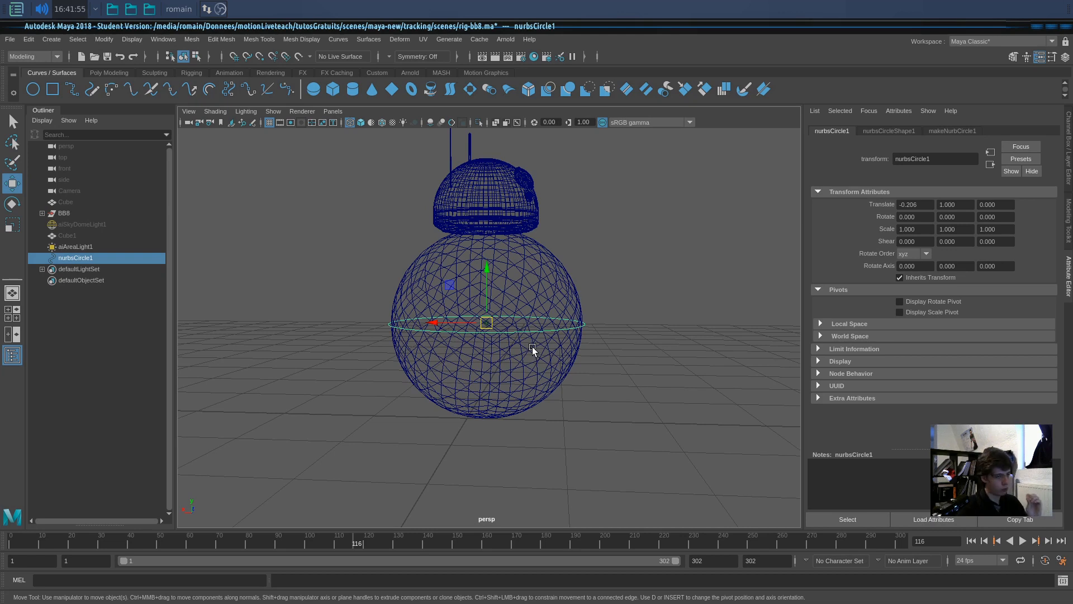
# Step: Rename the NURBS circle as ctrl_tete
pyautogui.doubleClick(88, 256)
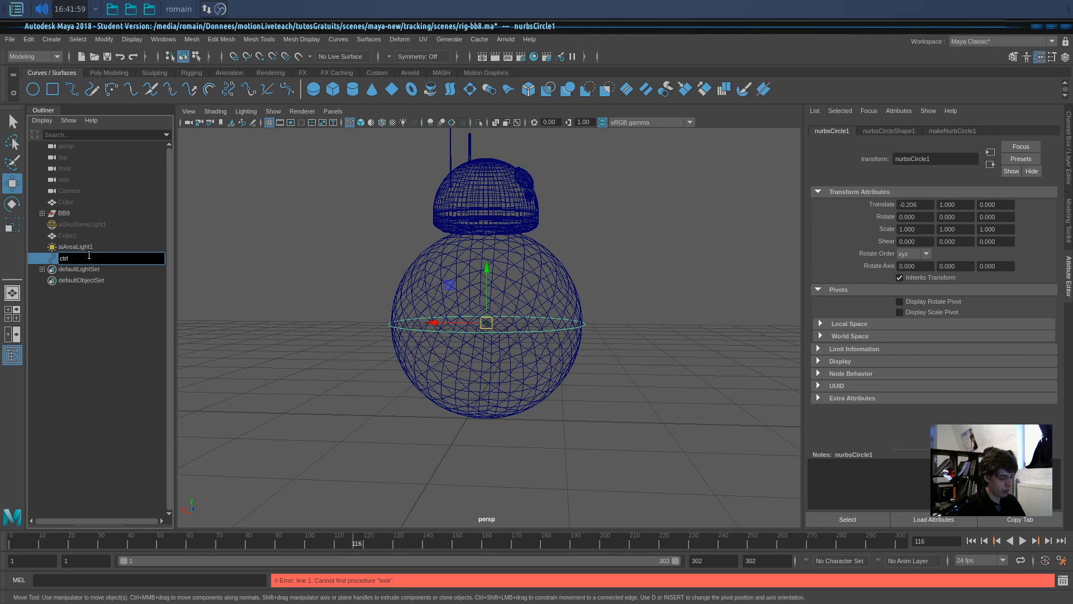
pyautogui.write('ctrl_tete')
pyautogui.press('Return')
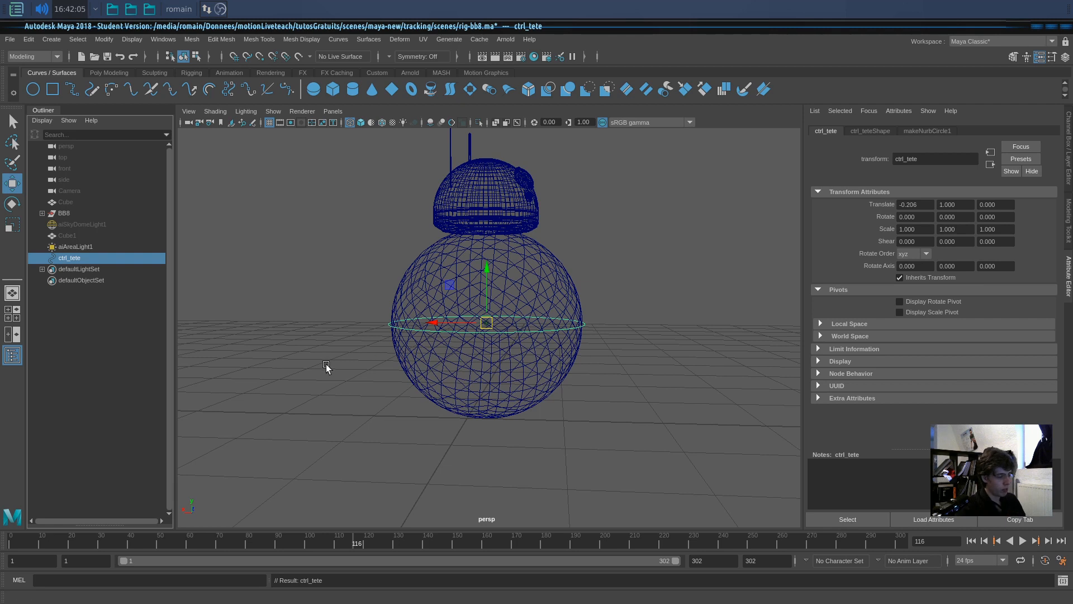
# Step: Move all control vertices of ctrl_tete up to the base of the head, leaving its pivot at the sphere's centre
pyautogui.keyDown('alt'); pyautogui.moveTo(326, 365); pyautogui.dragTo(316, 368); pyautogui.keyUp('alt')
pyautogui.moveTo(509, 319); pyautogui.dragTo(453, 318, button='right')
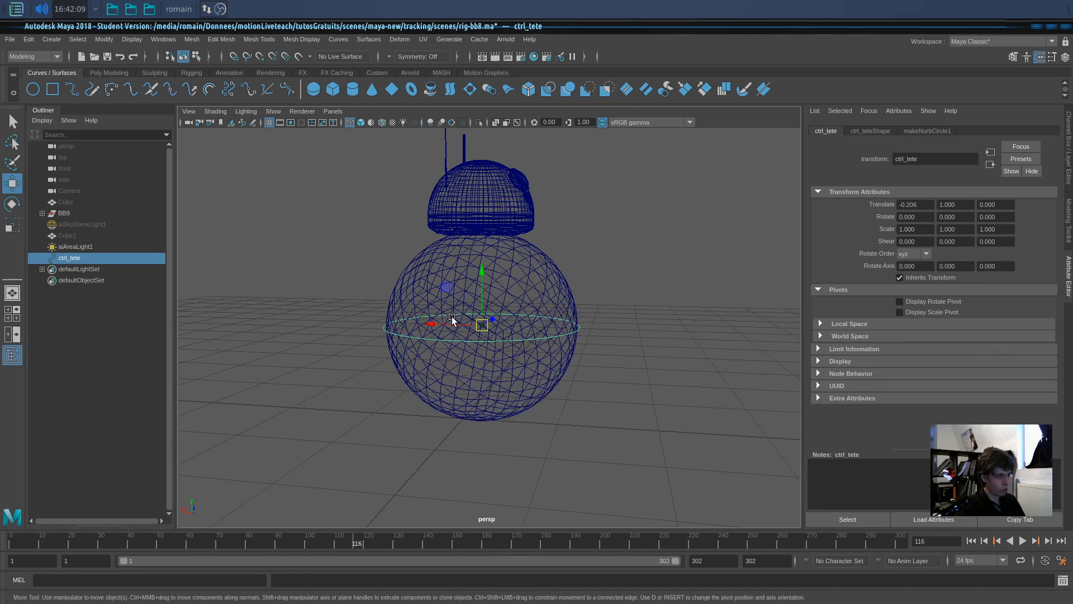
pyautogui.moveTo(650, 291); pyautogui.dragTo(294, 364)
pyautogui.moveTo(495, 273); pyautogui.dragTo(491, 172)
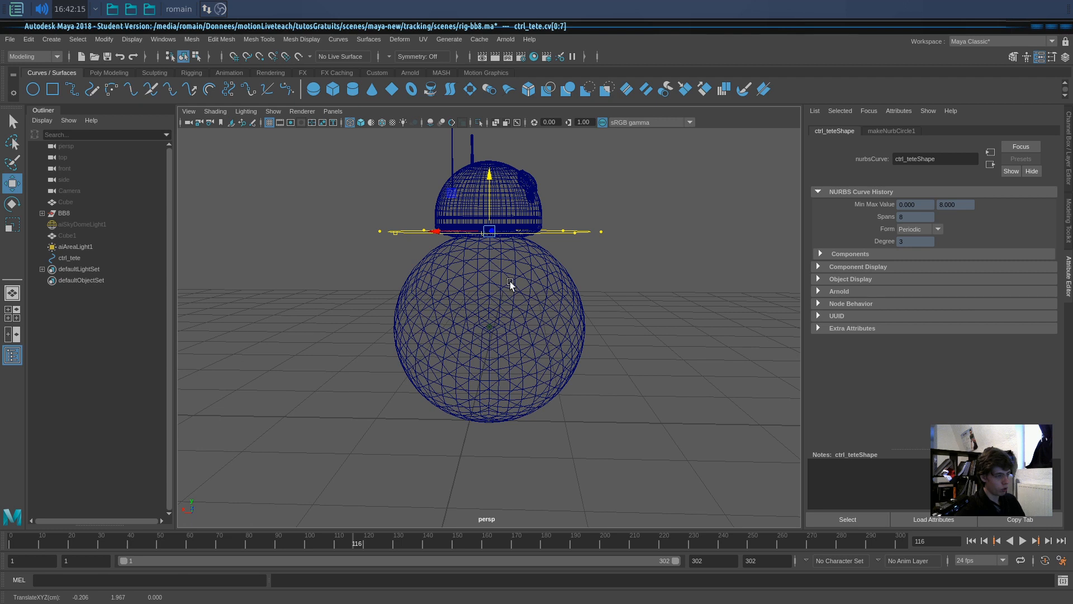
# Step: Scale the ctrl_tete control vertices down to fit closely around the head and nudge them slightly upward
pyautogui.keyDown('alt'); pyautogui.moveTo(507, 285); pyautogui.dragTo(523, 283); pyautogui.keyUp('alt')
pyautogui.press('r')
pyautogui.moveTo(618, 296); pyautogui.dragTo(565, 286, button='middle')
pyautogui.keyDown('alt'); pyautogui.moveTo(567, 286); pyautogui.dragTo(583, 266); pyautogui.keyUp('alt')
pyautogui.moveTo(588, 271); pyautogui.dragTo(579, 270, button='middle')
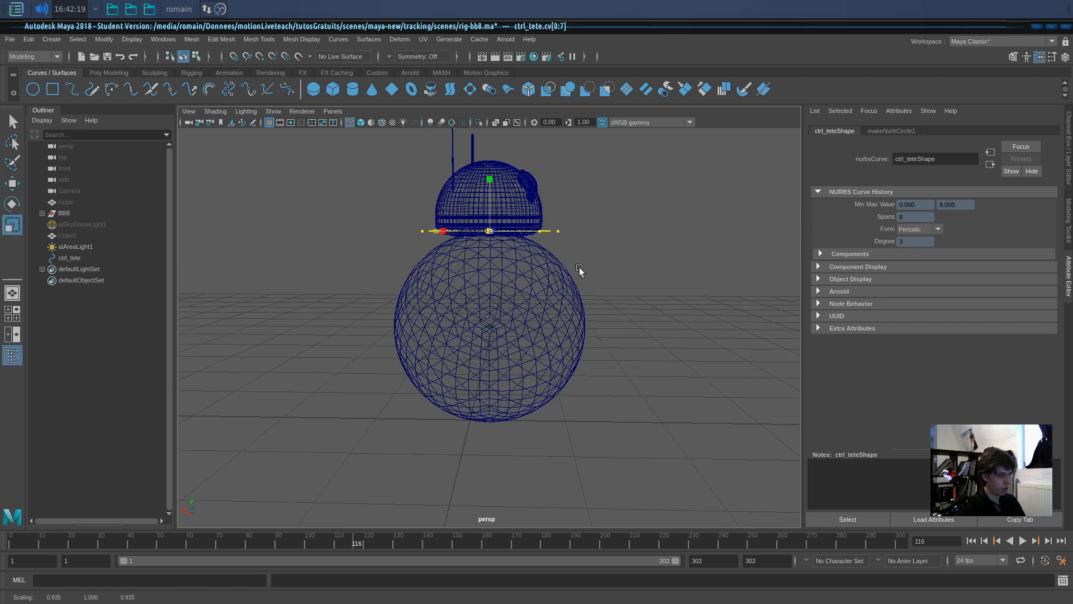
pyautogui.press('w')
pyautogui.moveTo(491, 175); pyautogui.dragTo(491, 170)
pyautogui.click(662, 270)
pyautogui.keyDown('alt'); pyautogui.moveTo(661, 270); pyautogui.dragTo(580, 292); pyautogui.keyUp('alt')
# Step: Return the curve to object mode and select ctrl_tete as a whole
pyautogui.moveTo(543, 260); pyautogui.dragTo(558, 246, button='right')
pyautogui.click(573, 257)
pyautogui.keyDown('alt'); pyautogui.moveTo(573, 257); pyautogui.dragTo(552, 247); pyautogui.keyUp('alt')
pyautogui.click(545, 221)
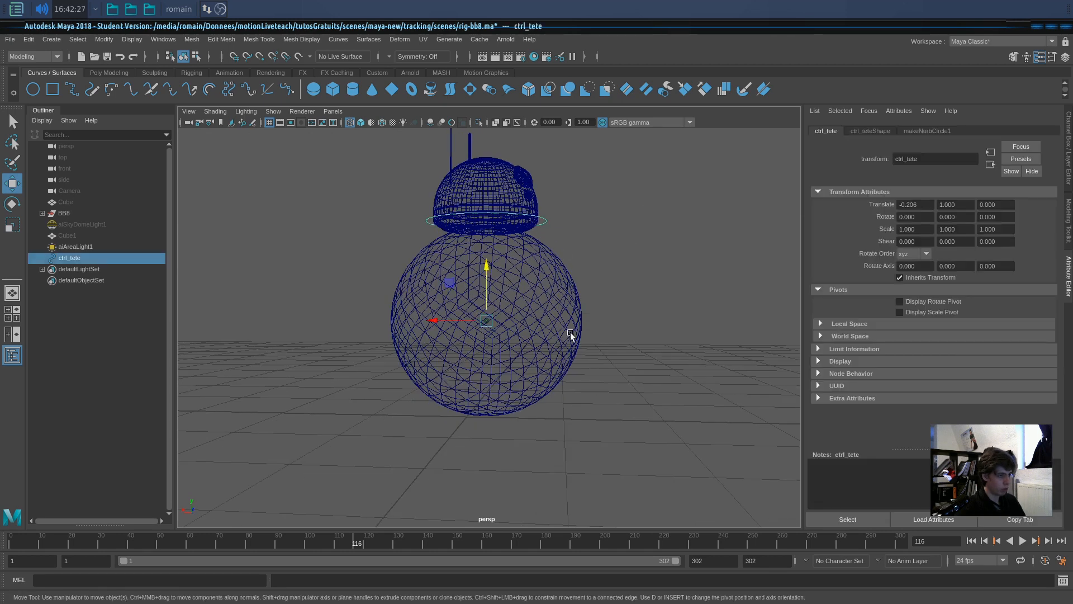
# Step: Try rotating ctrl_tete freely around the body's centre to test its pivot
pyautogui.keyDown('alt'); pyautogui.moveTo(556, 334); pyautogui.dragTo(560, 344); pyautogui.keyUp('alt')
pyautogui.press('e')
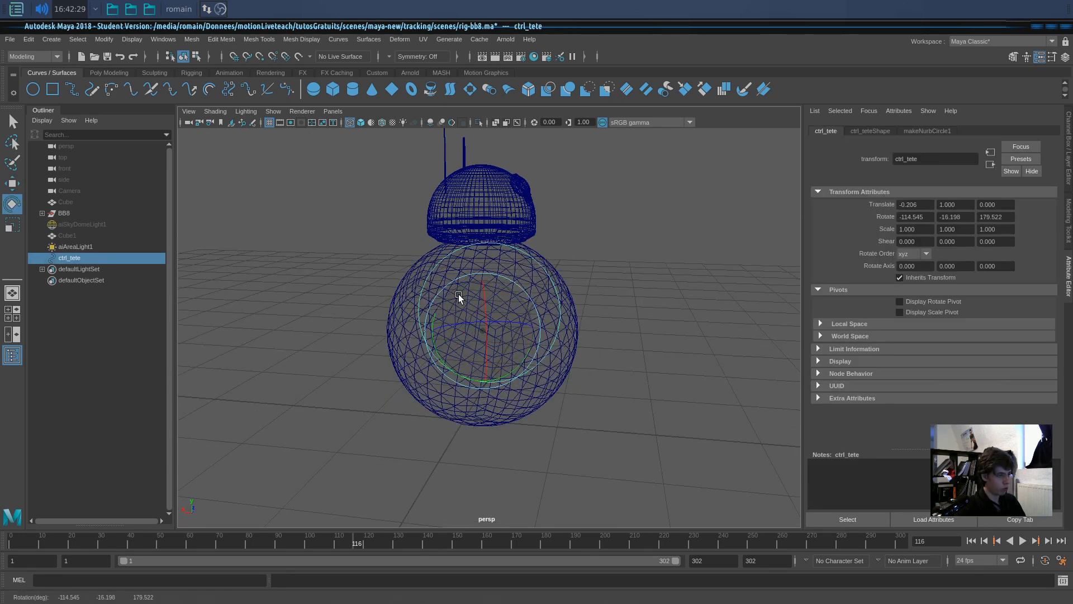
pyautogui.keyDown('alt'); pyautogui.moveTo(589, 292); pyautogui.dragTo(642, 282); pyautogui.keyUp('alt')
pyautogui.click(642, 283)
# Step: Expand the BB8 group, inspect the pivot of the head mesh bb8:Object004, and reselect ctrl_tete
pyautogui.click(42, 213)
pyautogui.click(70, 281)
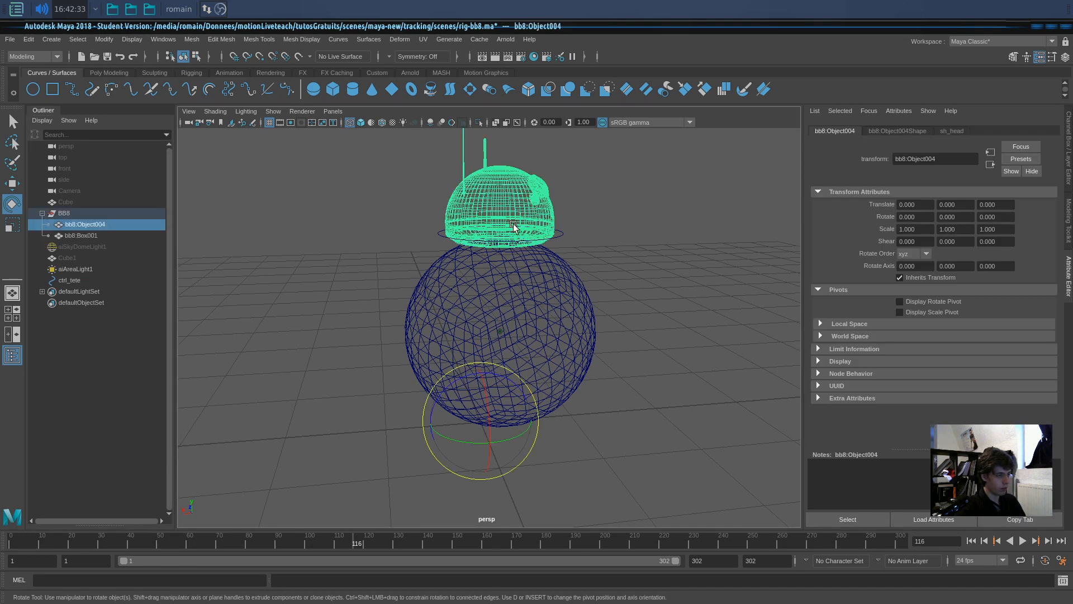
pyautogui.keyDown('alt'); pyautogui.moveTo(581, 244); pyautogui.dragTo(650, 271); pyautogui.keyUp('alt')
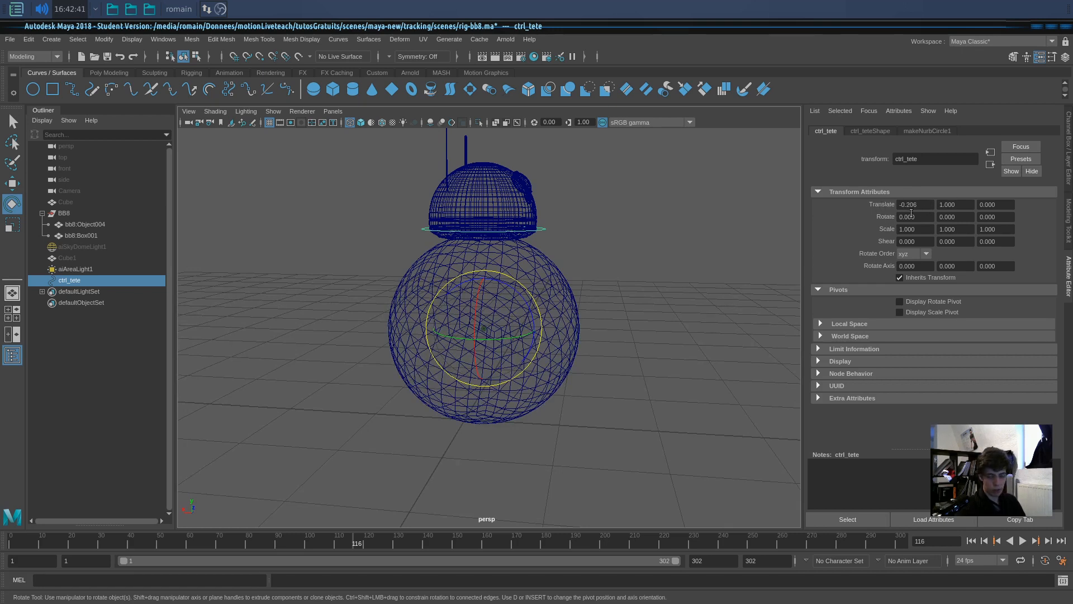
pyautogui.keyDown('alt'); pyautogui.moveTo(646, 309); pyautogui.dragTo(559, 305); pyautogui.keyUp('alt')
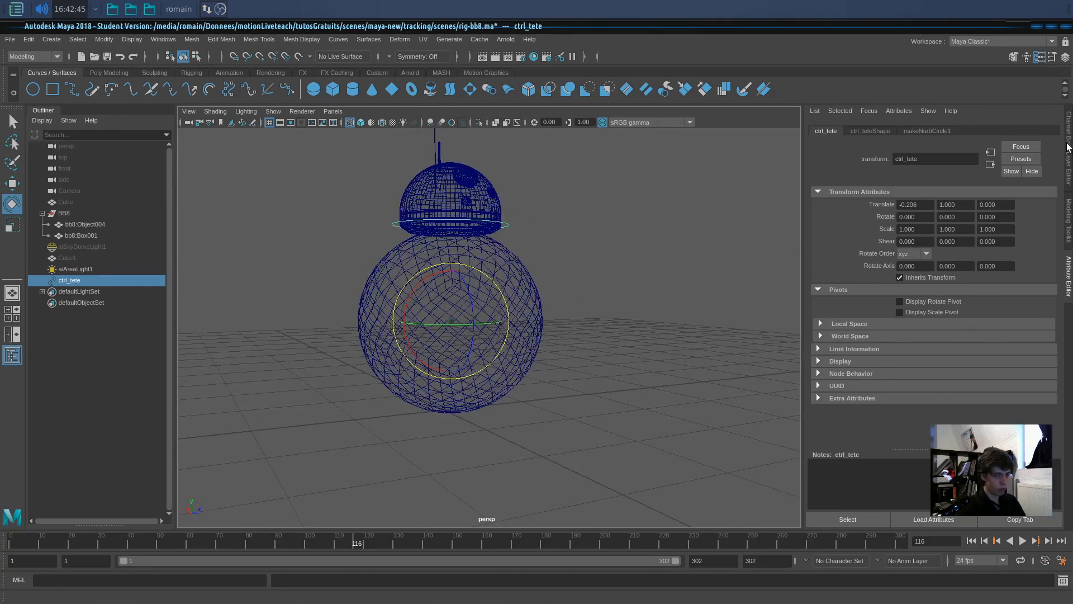
# Step: Lock and hide the Translate X, Y and Z channels of ctrl_tete
pyautogui.click(1071, 142)
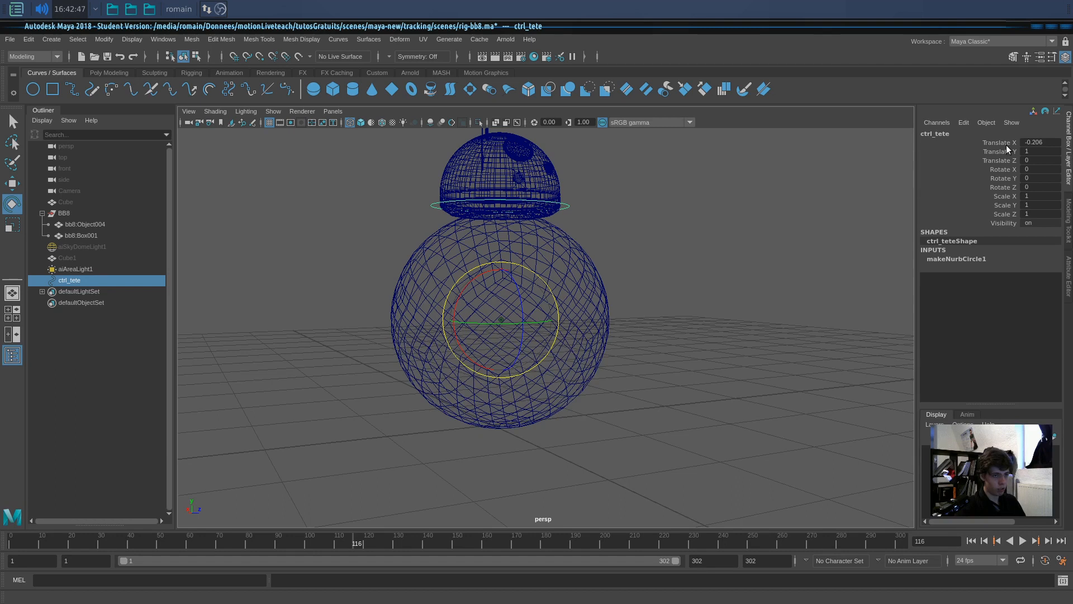
pyautogui.moveTo(1007, 144); pyautogui.dragTo(1008, 159)
pyautogui.rightClick(1008, 166)
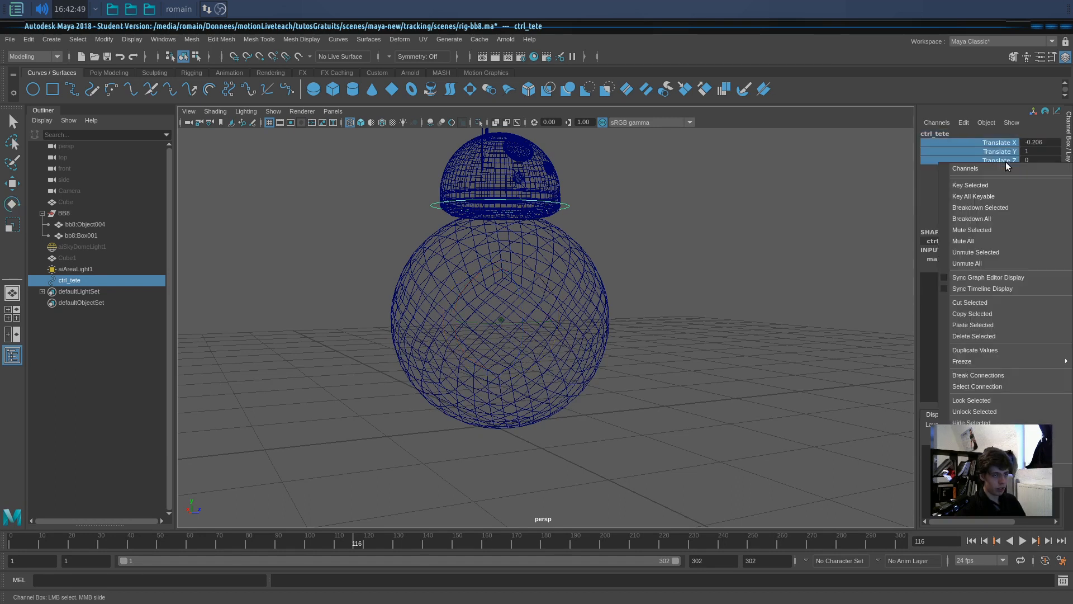
pyautogui.click(1000, 434)
pyautogui.press('e')
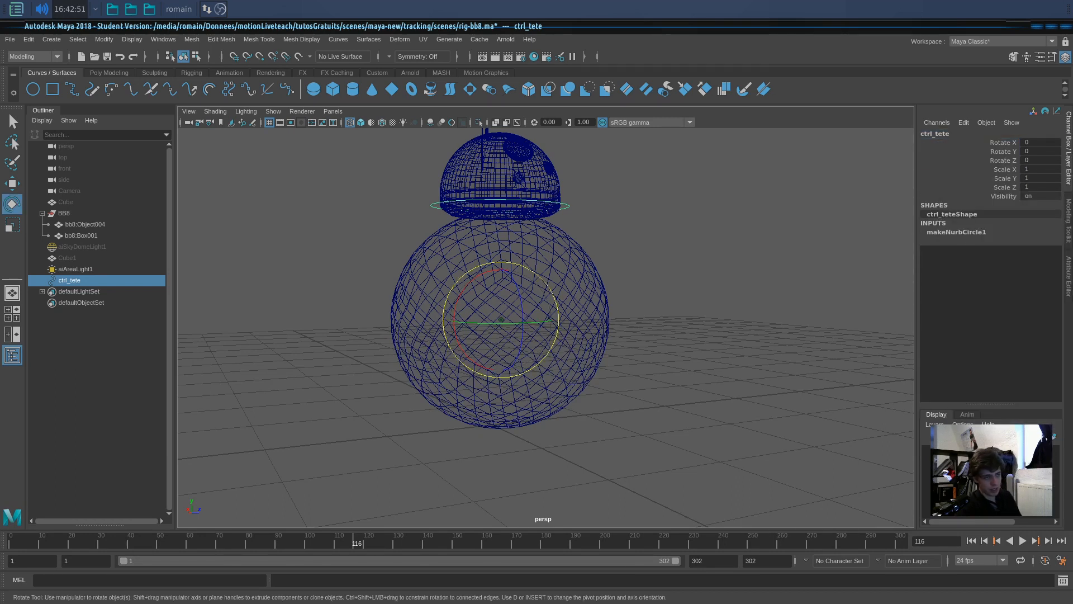
# Step: Reselect ctrl_tete and try to move it to test its translation lock
pyautogui.click(676, 263)
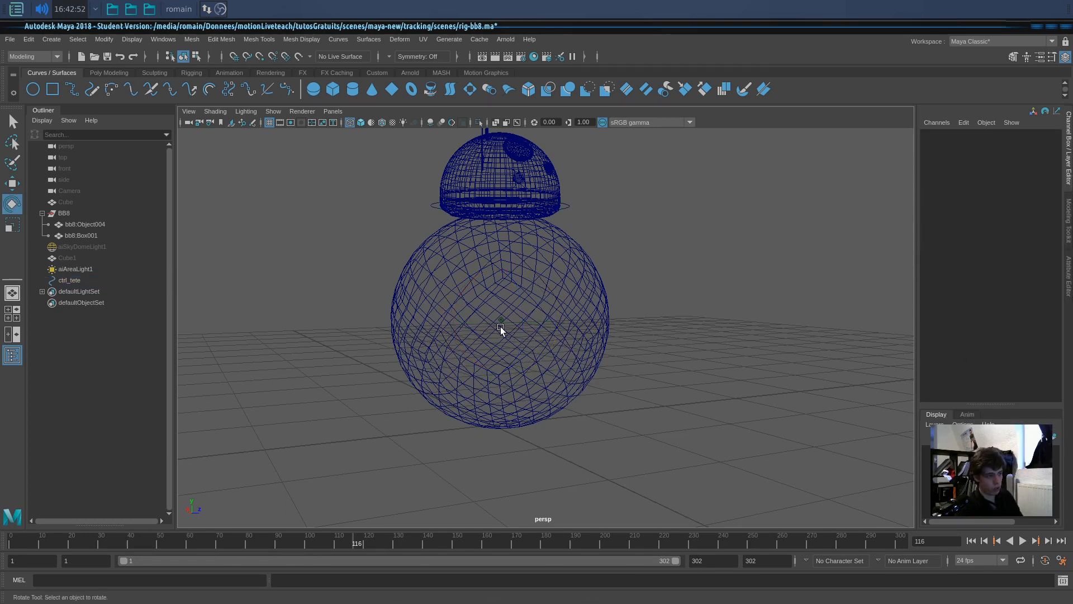
pyautogui.click(571, 207)
pyautogui.press('w')
pyautogui.keyDown('alt'); pyautogui.moveTo(604, 338); pyautogui.dragTo(483, 350); pyautogui.keyUp('alt')
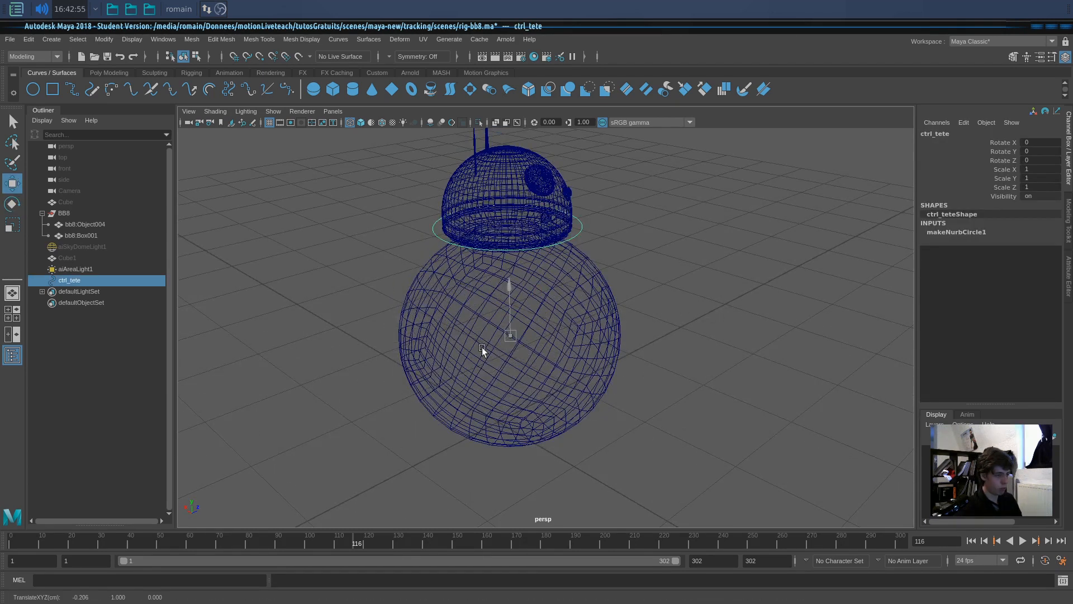
pyautogui.click(721, 352)
pyautogui.keyDown('alt'); pyautogui.moveTo(721, 353); pyautogui.dragTo(397, 303); pyautogui.keyUp('alt')
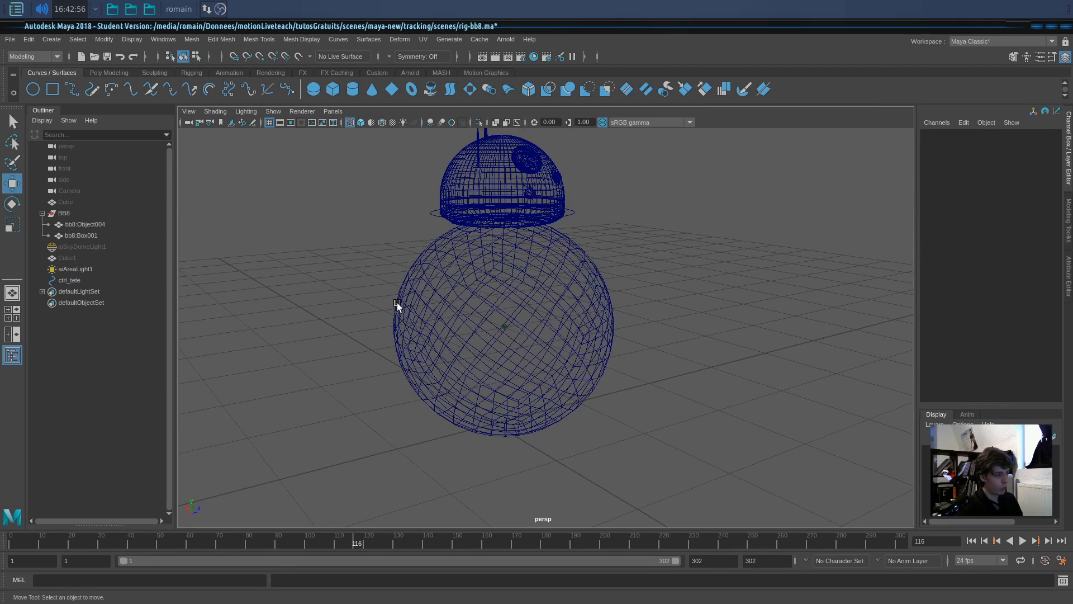
# Step: Parent ctrl_tete under the BB8 group
pyautogui.click(82, 281)
pyautogui.keyDown('shift'); pyautogui.click(71, 226); pyautogui.keyUp('shift')
pyautogui.click(82, 281)
pyautogui.moveTo(75, 281); pyautogui.dragTo(78, 213, button='middle')
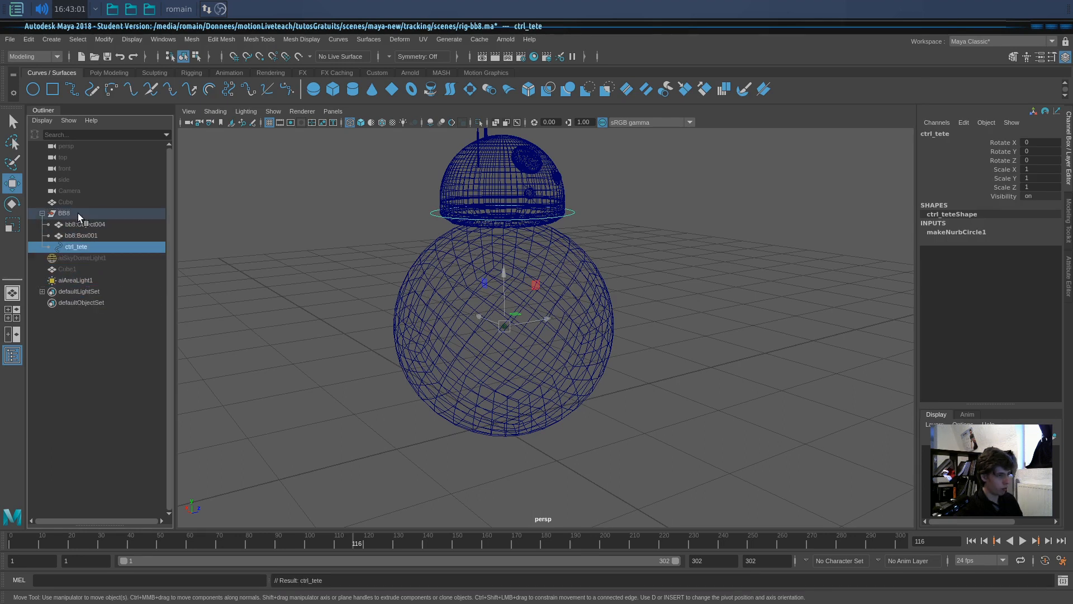
# Step: Check the objects inside the BB8 group and parent the head mesh bb8:Object004 under ctrl_tete
pyautogui.click(78, 215)
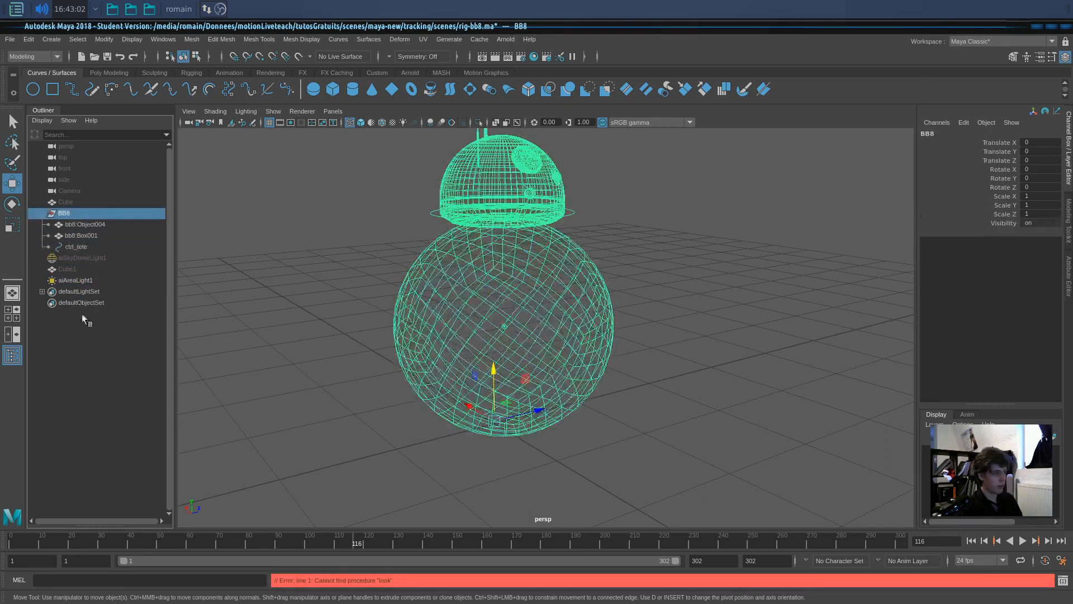
pyautogui.click(85, 270)
pyautogui.click(82, 246)
pyautogui.click(99, 236)
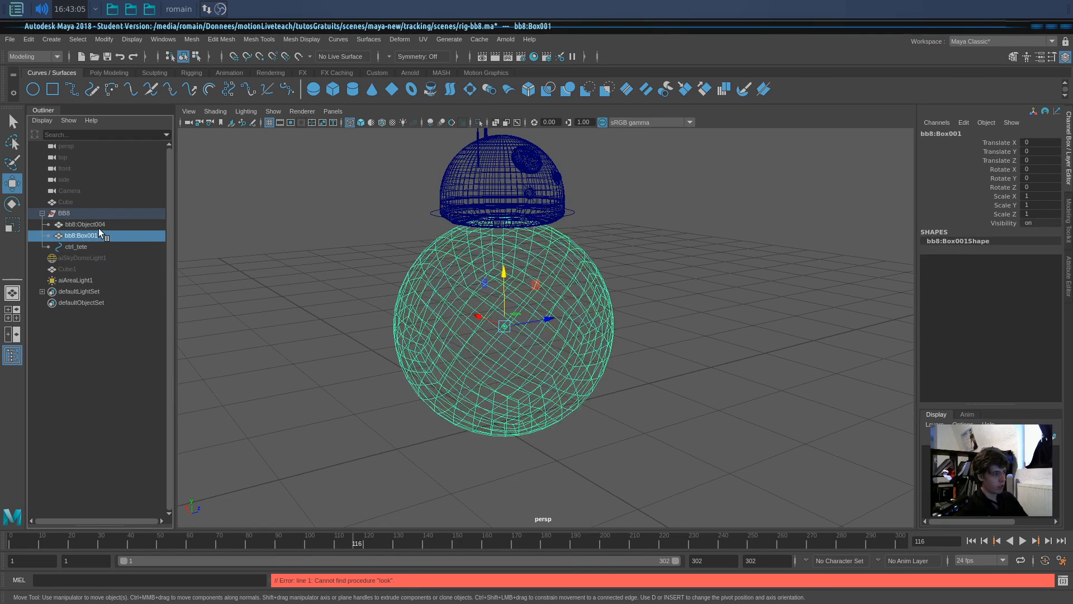
pyautogui.click(99, 225)
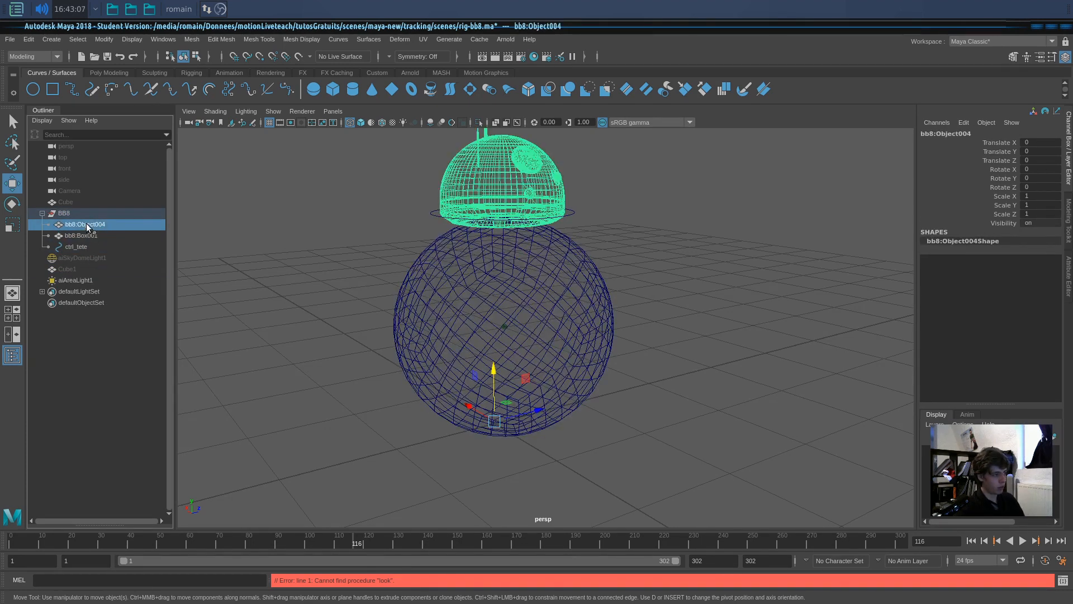
pyautogui.moveTo(86, 228); pyautogui.dragTo(82, 252, button='middle')
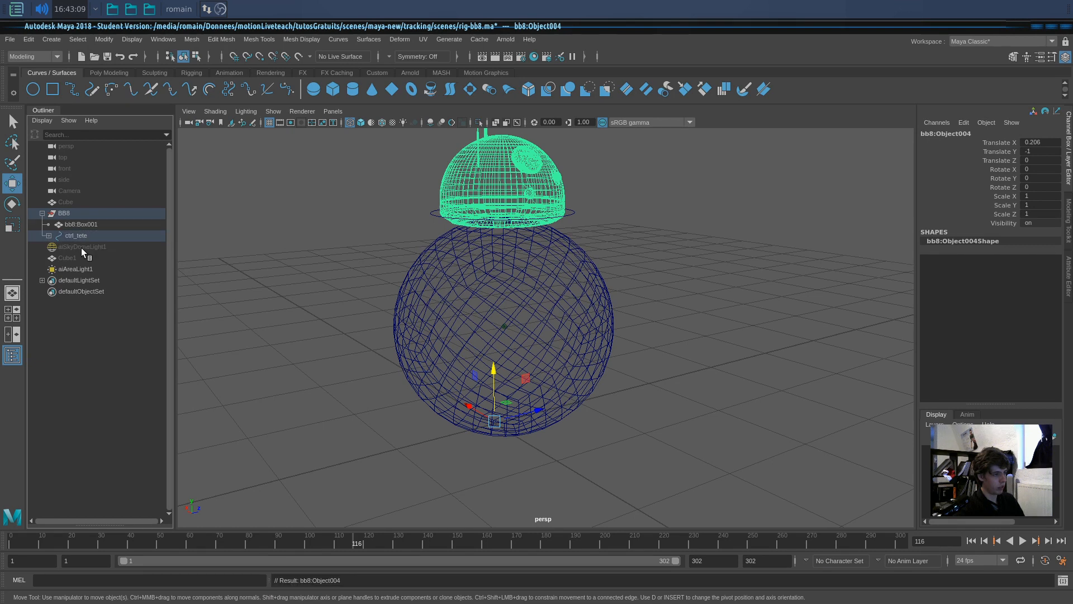
# Step: Try rotating ctrl_tete freely on several axes to test how the head rolls over the body
pyautogui.click(112, 237)
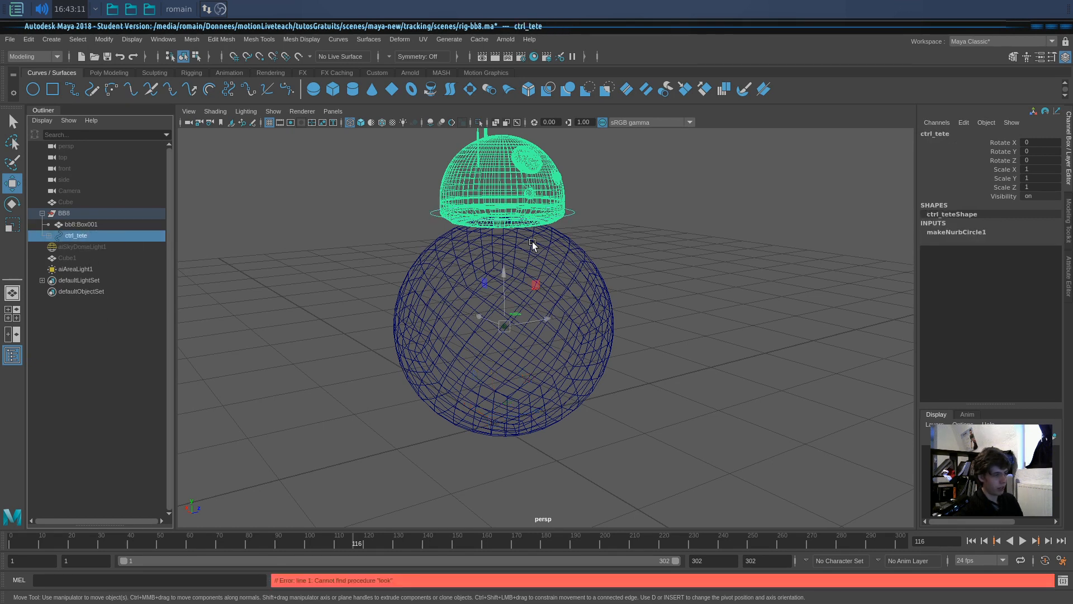
pyautogui.press('e')
pyautogui.press('5')
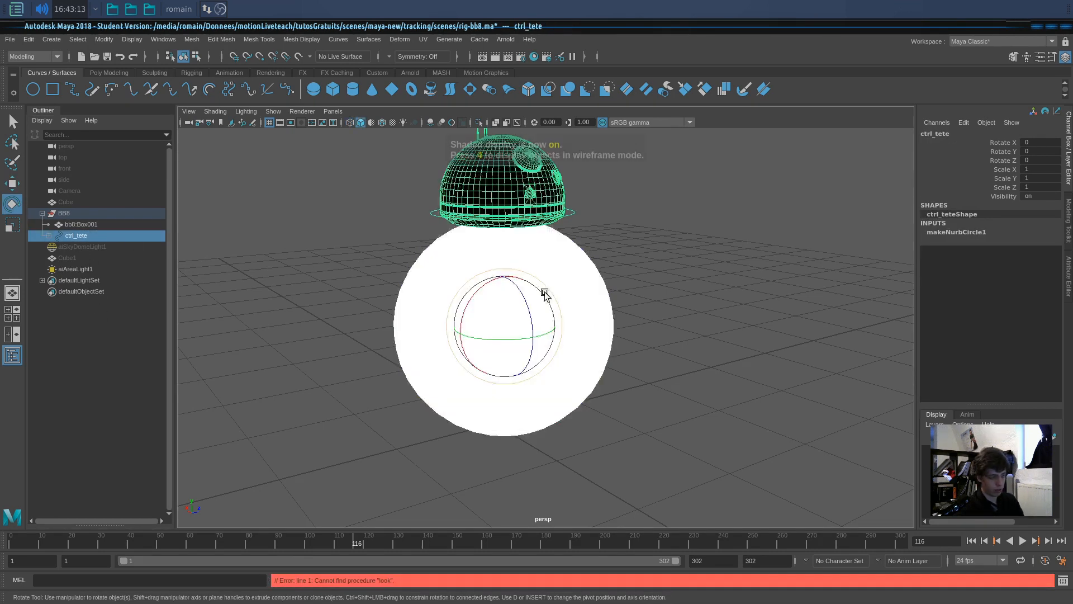
pyautogui.press('4')
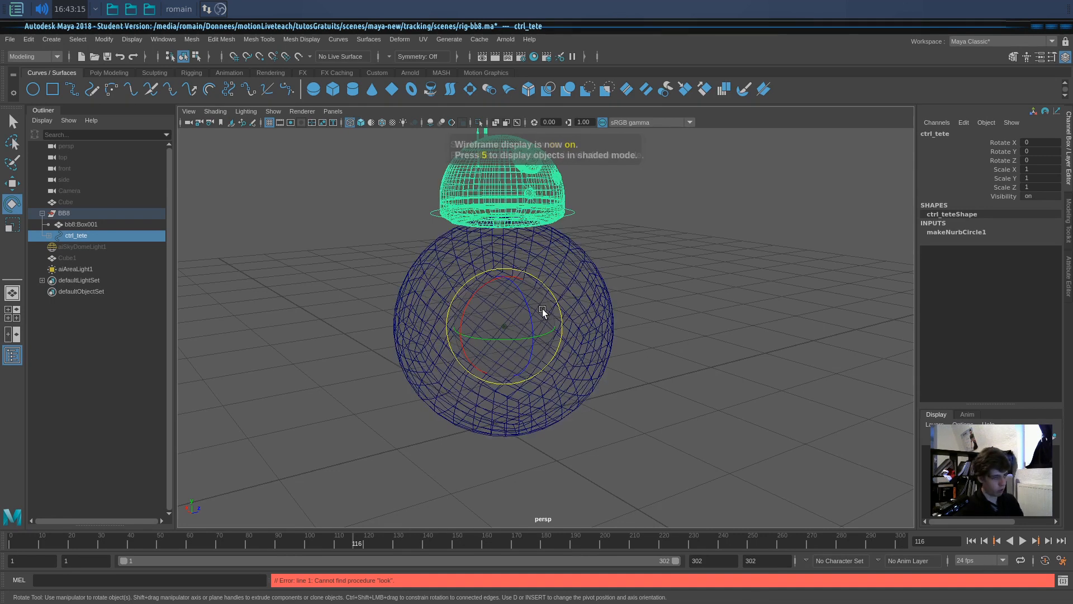
pyautogui.keyDown('alt'); pyautogui.moveTo(618, 291); pyautogui.dragTo(658, 304); pyautogui.keyUp('alt')
pyautogui.moveTo(526, 348); pyautogui.dragTo(454, 328)
pyautogui.moveTo(519, 286); pyautogui.dragTo(556, 320)
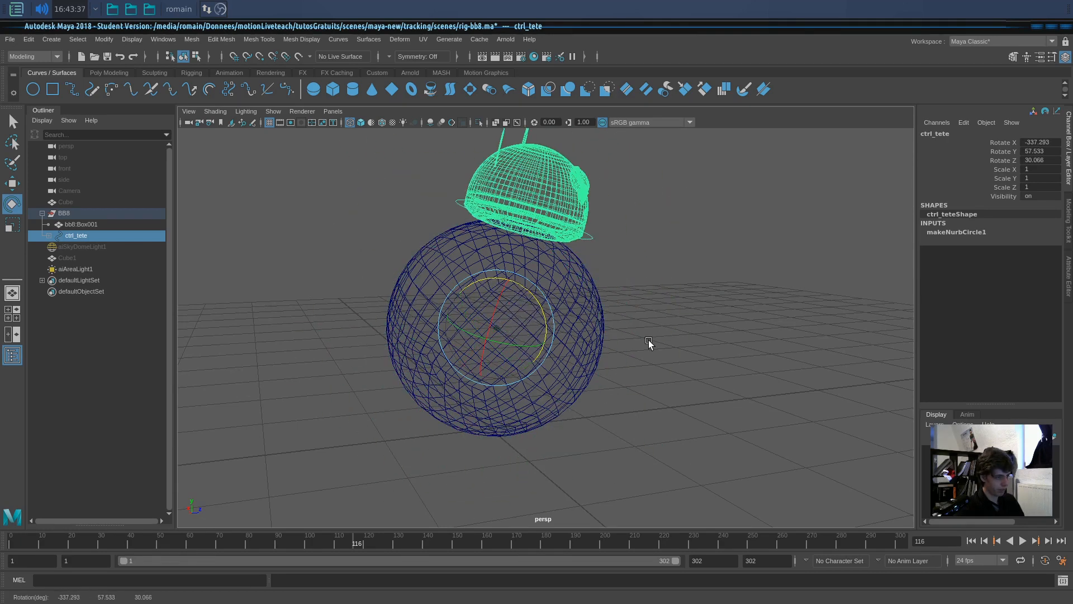
# Step: Reset Rotate X, Y and Z of ctrl_tete to 0 and clear the selection
pyautogui.moveTo(1035, 144); pyautogui.dragTo(1035, 161)
pyautogui.write('0')
pyautogui.press('Return')
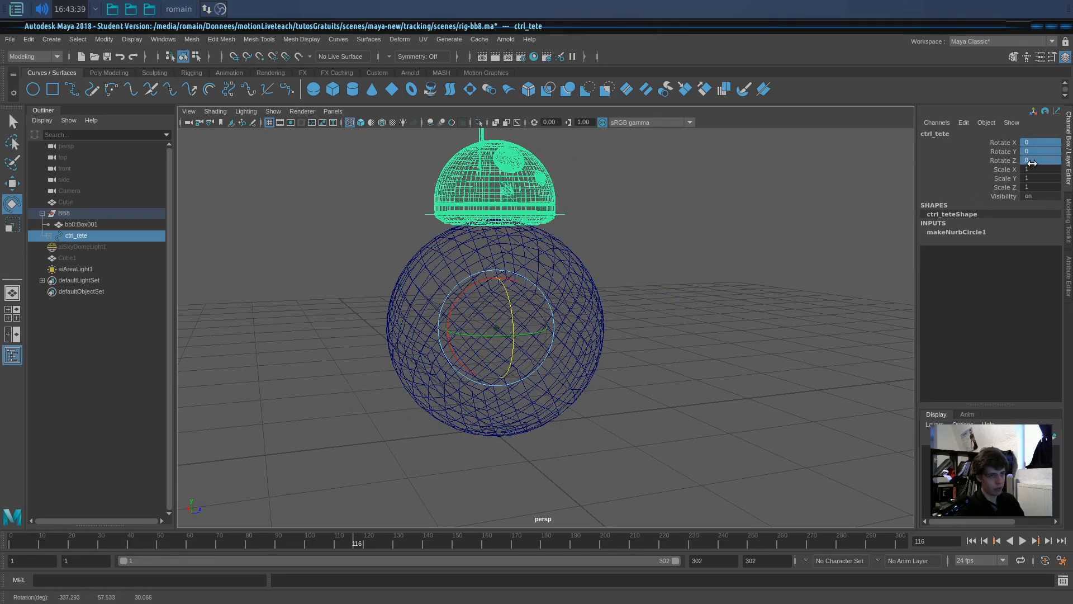
pyautogui.click(803, 361)
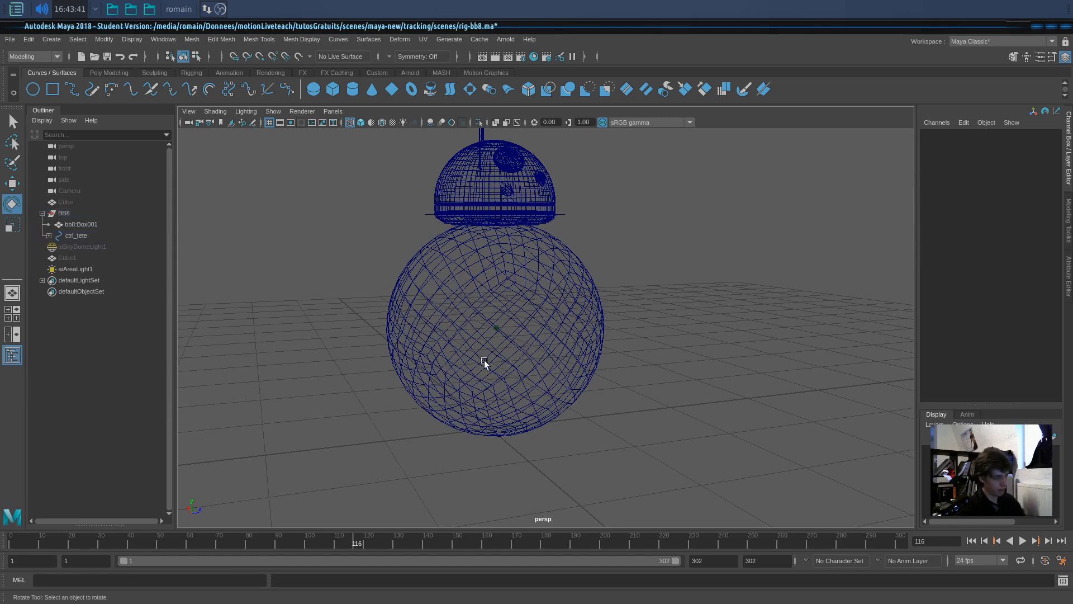
# Step: Delete the construction history of ctrl_tete and save the scene as a student version file
pyautogui.click(130, 236)
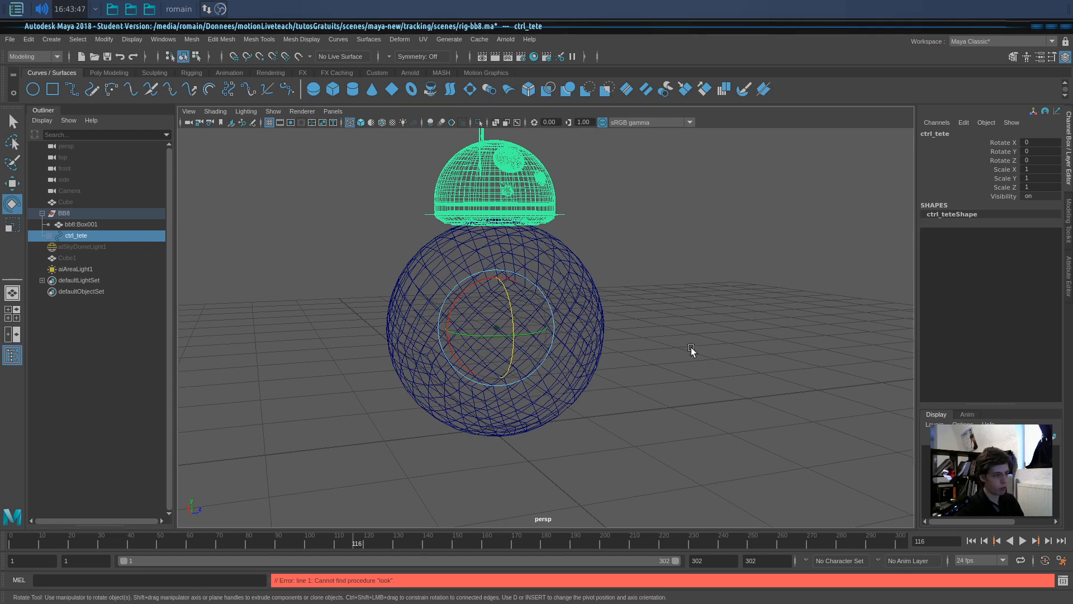
pyautogui.click(722, 347)
pyautogui.keyDown('alt'); pyautogui.moveTo(716, 352); pyautogui.dragTo(699, 355); pyautogui.keyUp('alt')
pyautogui.hotkey('ctrl', 's')
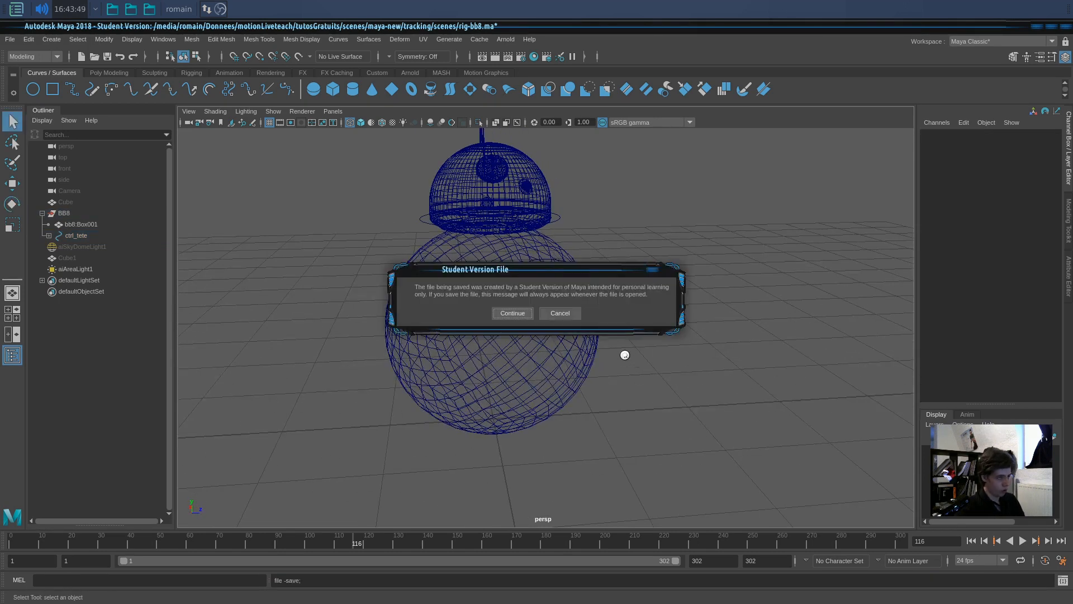
pyautogui.click(510, 312)
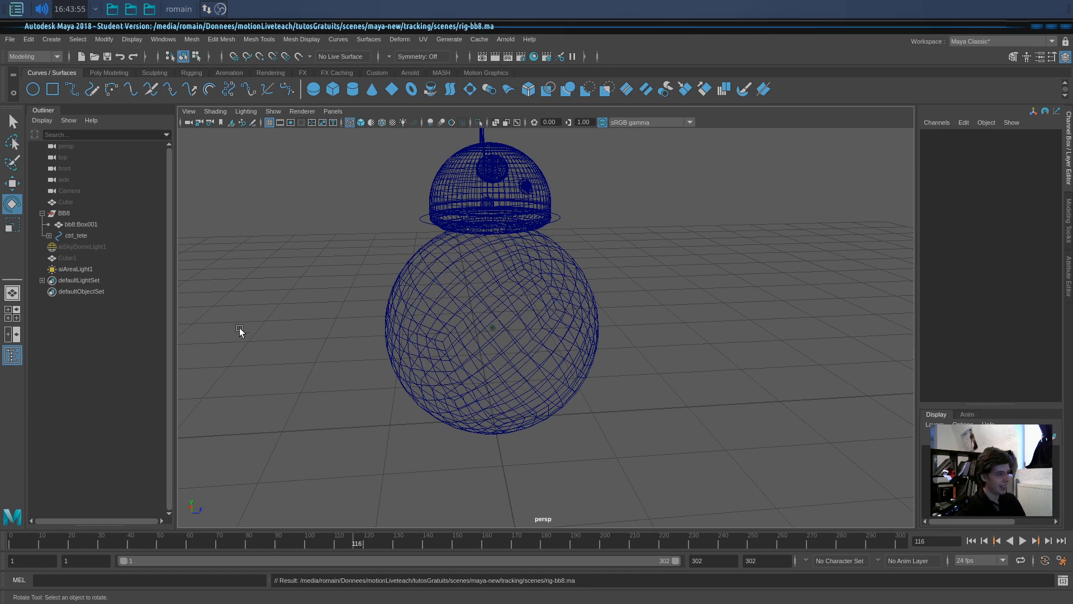
# Step: Create a NURBS circle and move it to the body's centre at X -0.206, Y 1, Z 0
pyautogui.click(33, 90)
pyautogui.keyDown('alt'); pyautogui.moveTo(558, 449); pyautogui.dragTo(596, 395); pyautogui.keyUp('alt')
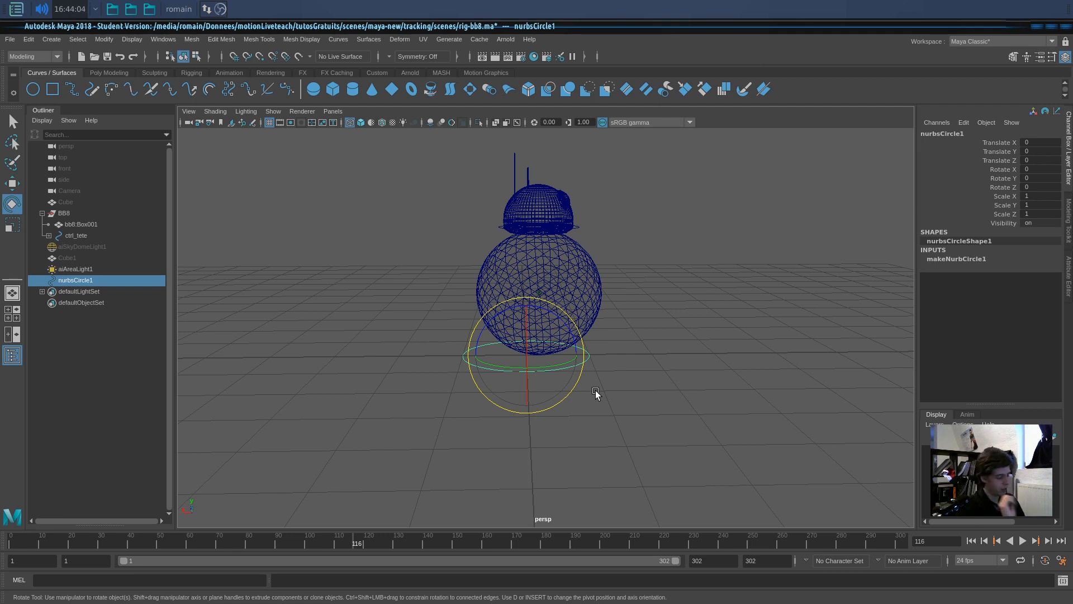
pyautogui.scroll(3, 586, 405)
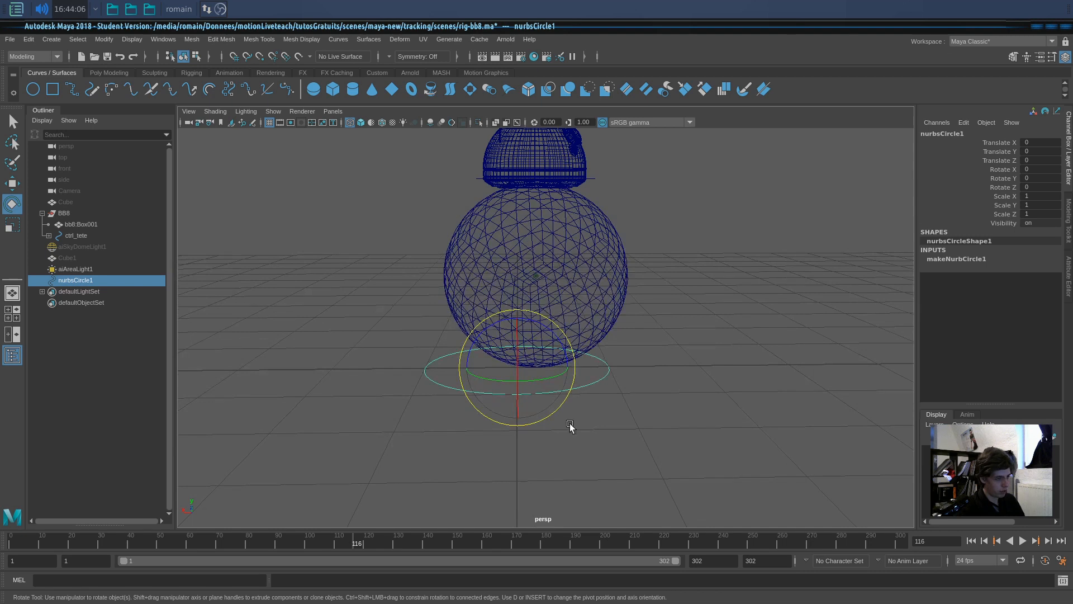
pyautogui.press('w')
pyautogui.moveTo(519, 374); pyautogui.dragTo(587, 383)
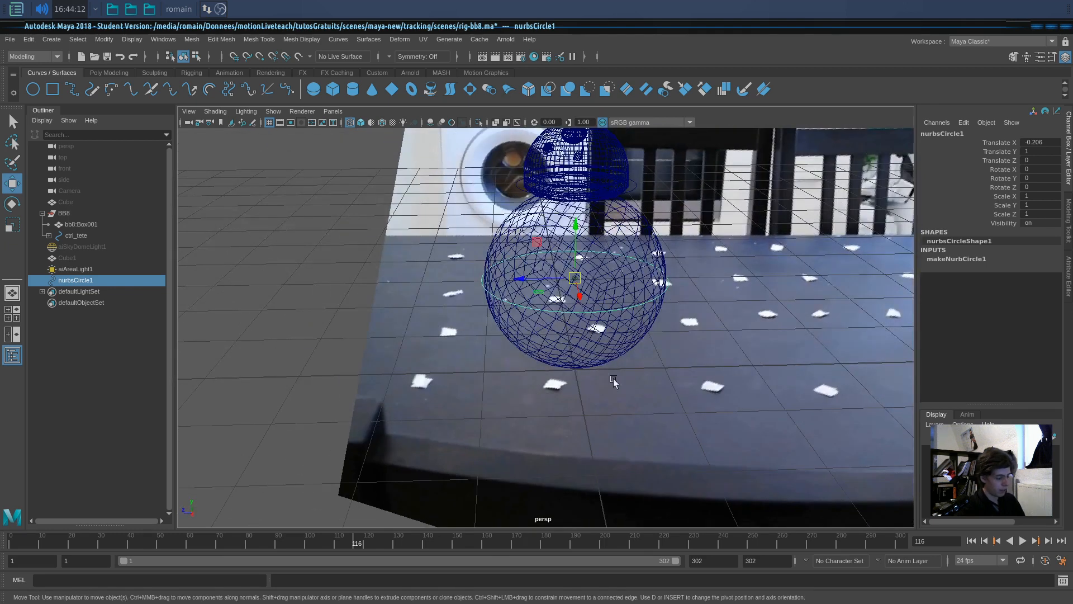
pyautogui.press('r')
pyautogui.moveTo(669, 356); pyautogui.dragTo(676, 354, button='middle')
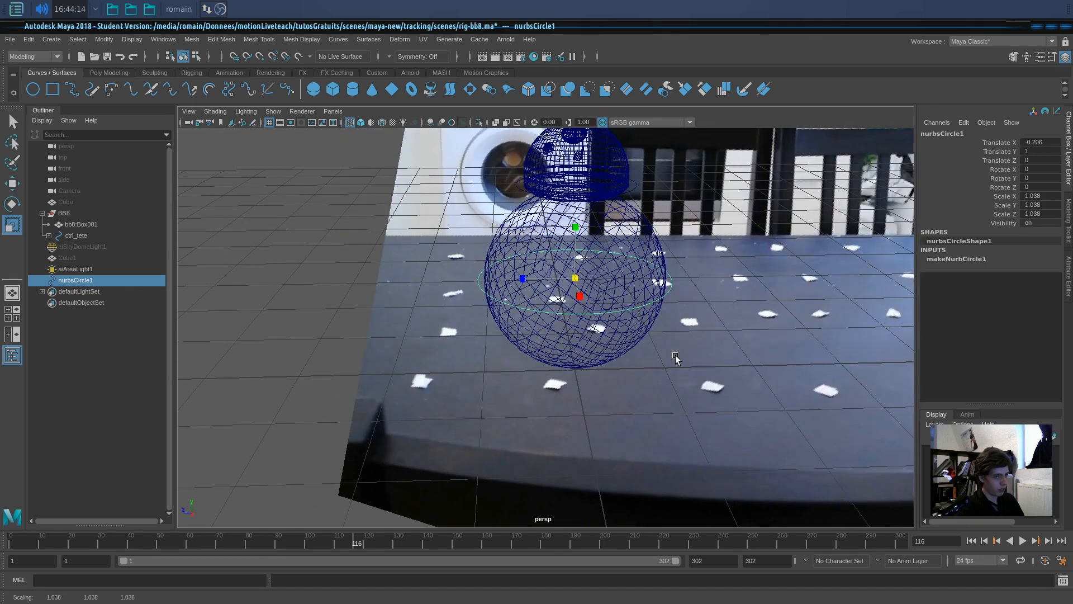
pyautogui.hotkey('ctrl', 'z')
# Step: Scale all control vertices of the body circle up slightly so it surrounds the body, and reselect the circle as an object
pyautogui.moveTo(638, 309); pyautogui.dragTo(631, 283, button='right')
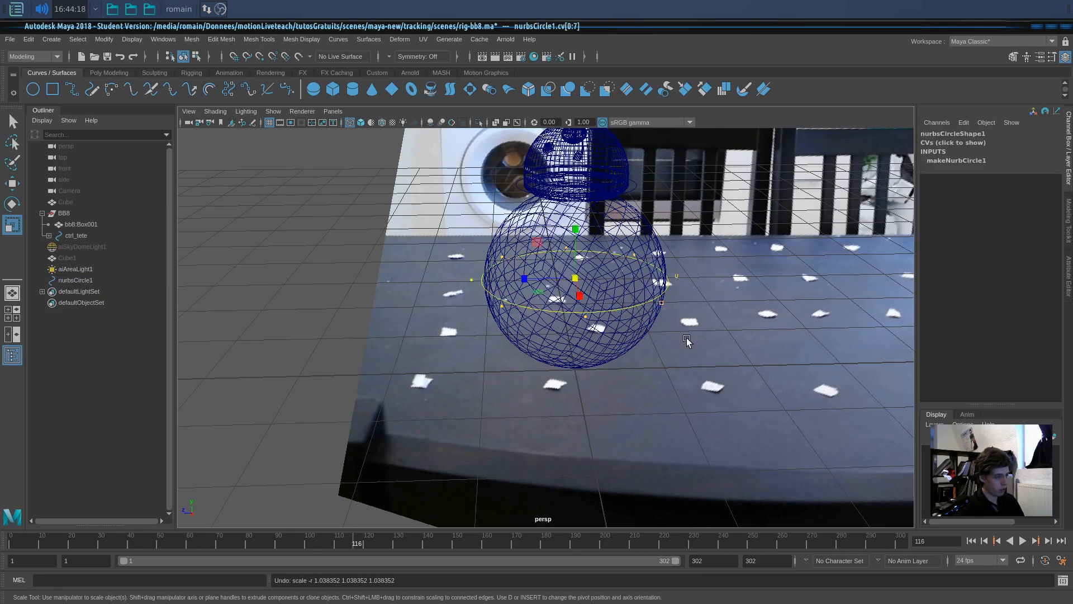
pyautogui.moveTo(687, 342); pyautogui.dragTo(701, 349, button='middle')
pyautogui.moveTo(670, 293); pyautogui.dragTo(709, 282, button='right')
pyautogui.keyDown('alt'); pyautogui.moveTo(708, 288); pyautogui.dragTo(658, 288); pyautogui.keyUp('alt')
pyautogui.click(658, 288)
pyautogui.click(666, 289)
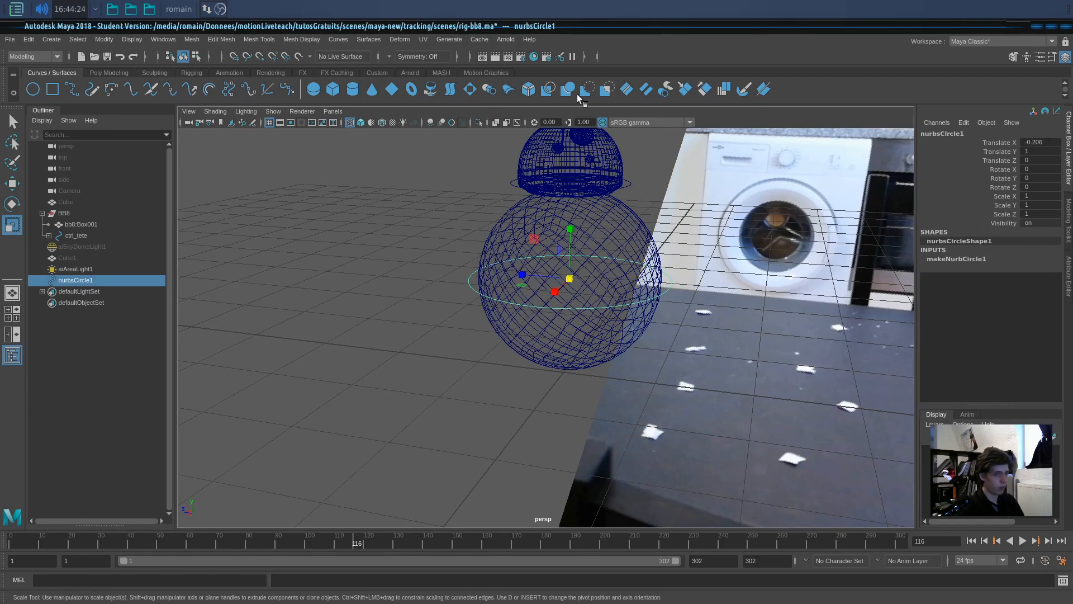
# Step: Freeze the transformations of the body circle
pyautogui.click(127, 39)
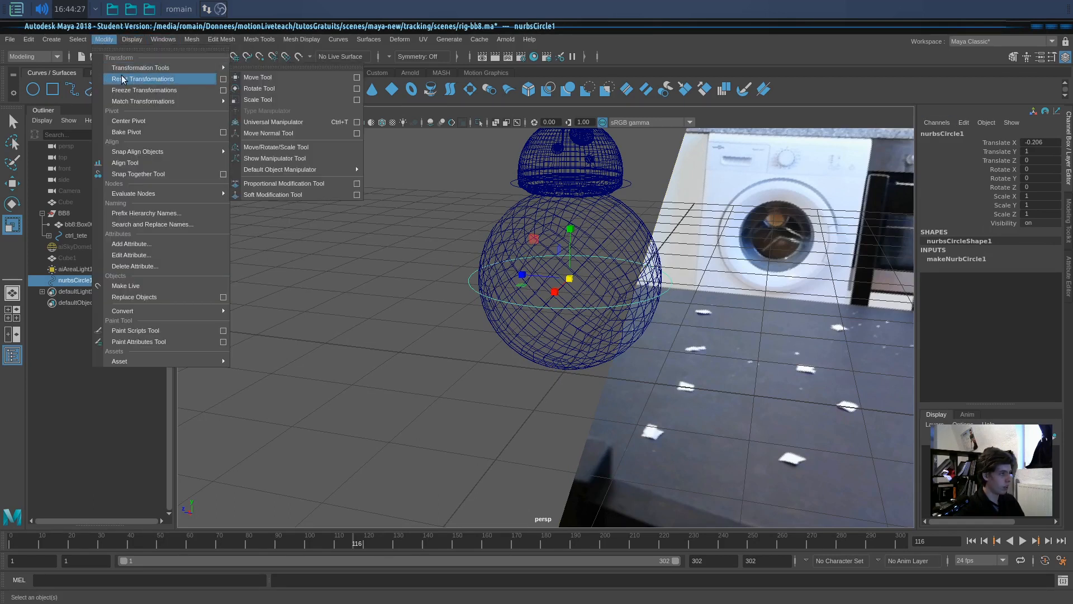
pyautogui.click(147, 91)
pyautogui.keyDown('alt'); pyautogui.moveTo(632, 391); pyautogui.dragTo(529, 353); pyautogui.keyUp('alt')
pyautogui.press('w')
# Step: Rename the body circle as ctrl-bb8
pyautogui.doubleClick(86, 280)
pyautogui.write('c')
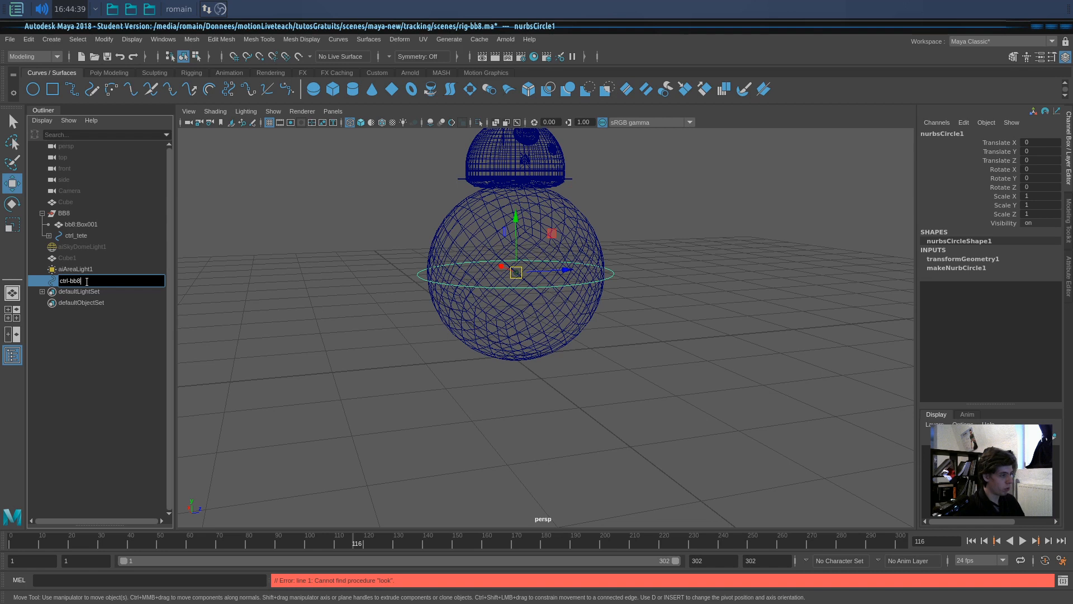
pyautogui.write('trl-bb8')
pyautogui.press('Return')
# Step: Parent ctrl_bb8 under the BB8 group and the body mesh bb8:Box001 under ctrl_bb8
pyautogui.moveTo(85, 281); pyautogui.dragTo(91, 246, button='middle')
pyautogui.click(80, 223)
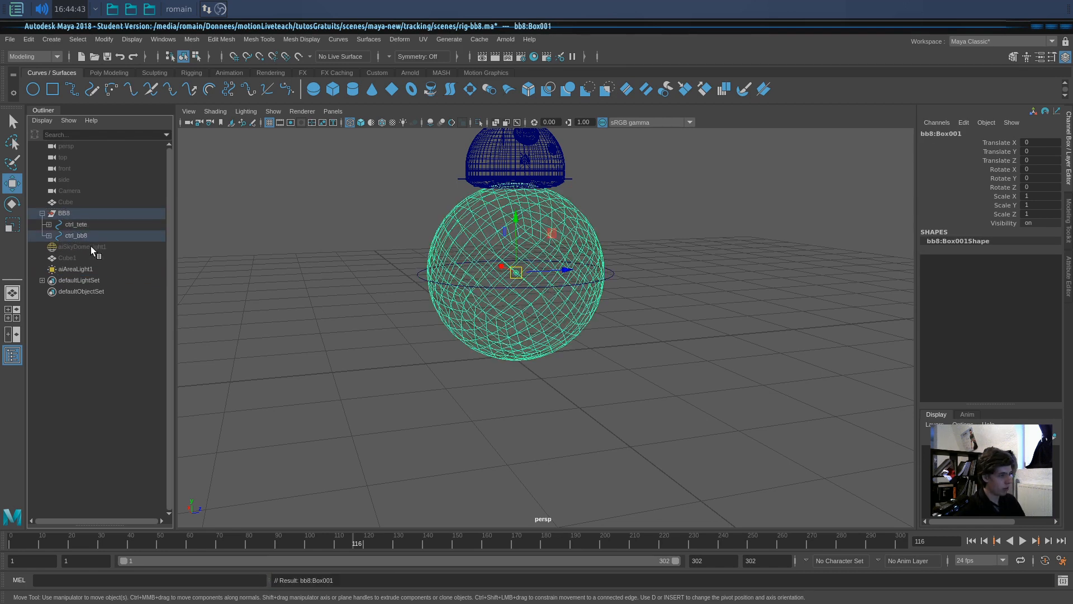
pyautogui.click(343, 350)
# Step: Try rotating and moving ctrl_bb8 to test how the body follows, undoing each transform
pyautogui.click(461, 318)
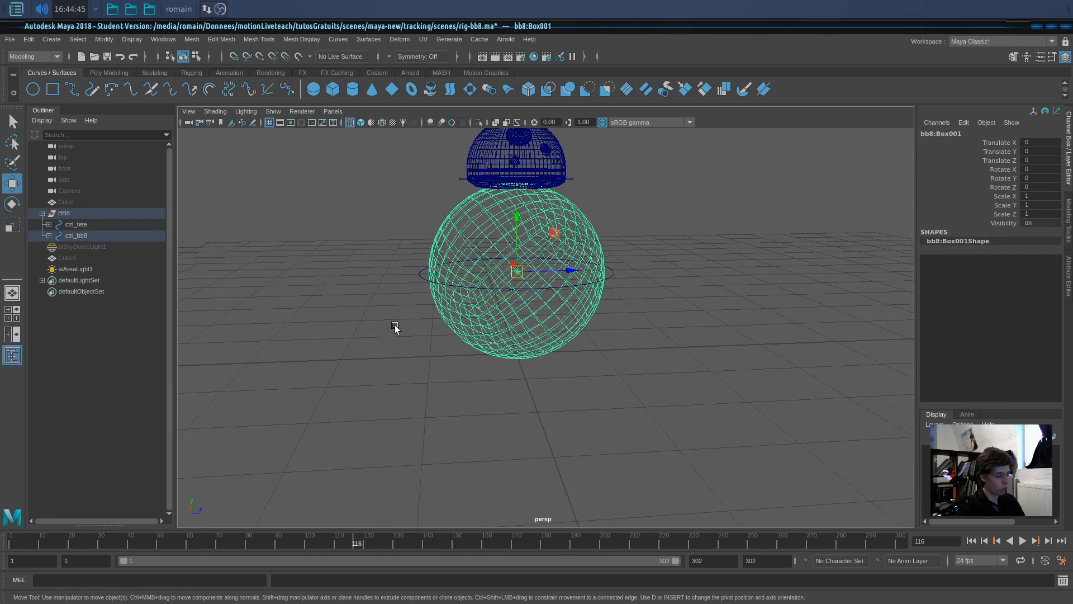
pyautogui.click(420, 281)
pyautogui.press('e')
pyautogui.moveTo(551, 265); pyautogui.dragTo(574, 240)
pyautogui.hotkey('ctrl', 'z')
pyautogui.keyDown('alt'); pyautogui.moveTo(583, 393); pyautogui.dragTo(629, 402); pyautogui.keyUp('alt')
pyautogui.press('w')
pyautogui.moveTo(518, 275); pyautogui.dragTo(331, 295)
pyautogui.hotkey('ctrl', 'z')
# Step: Try moving ctrl_bb8 freely once more and undo the test moves
pyautogui.click(624, 300)
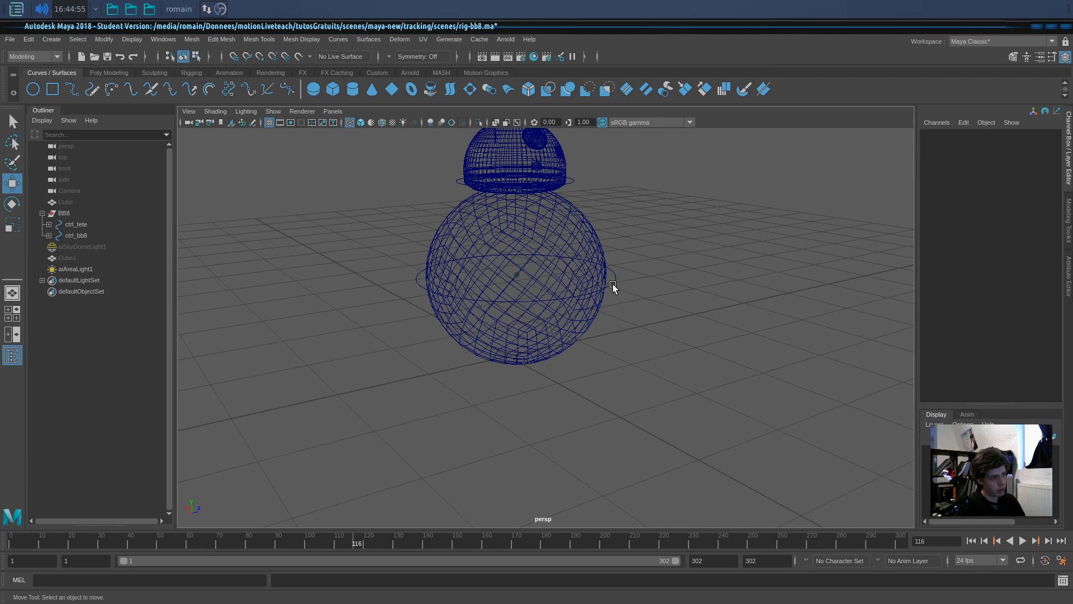
pyautogui.click(603, 283)
pyautogui.moveTo(562, 278); pyautogui.dragTo(403, 319)
pyautogui.hotkey('ctrl', 'z')
pyautogui.hotkey('ctrl', 'z')
pyautogui.hotkey('ctrl', 'z')
pyautogui.hotkey('ctrl', 'z')
pyautogui.hotkey('ctrl', 'z')
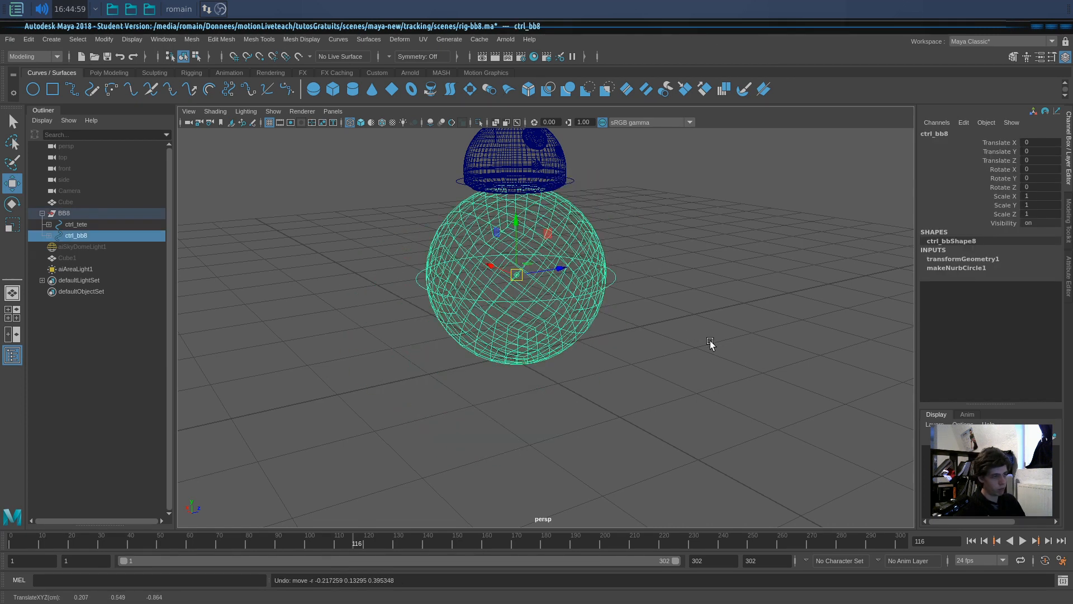
# Step: Switch the viewport to shaded display and select the body mesh bb8:Box001
pyautogui.click(710, 342)
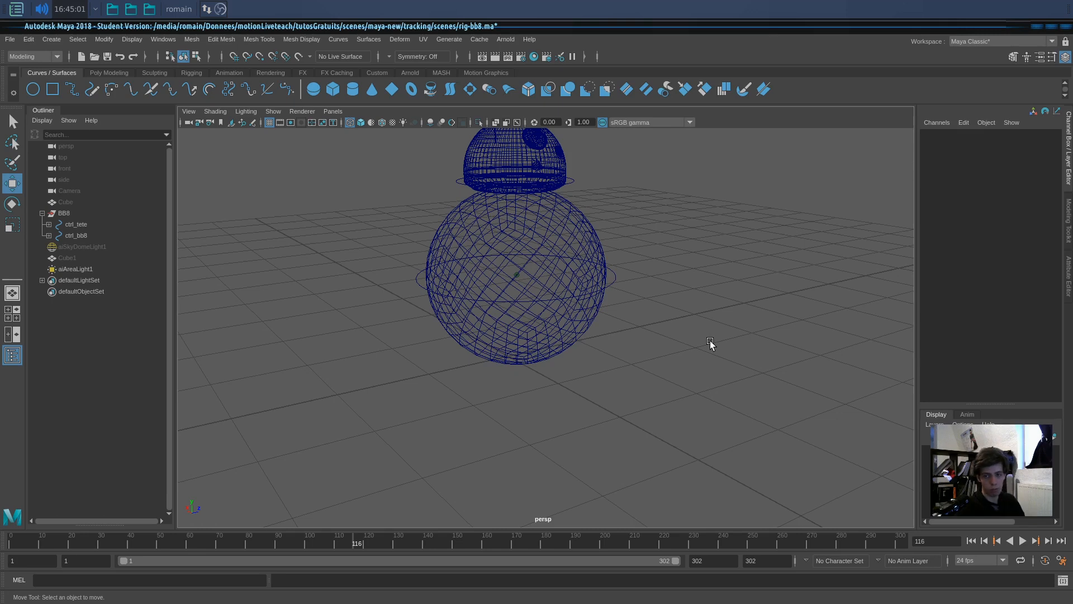
pyautogui.keyDown('alt'); pyautogui.moveTo(710, 342); pyautogui.dragTo(682, 374); pyautogui.keyUp('alt')
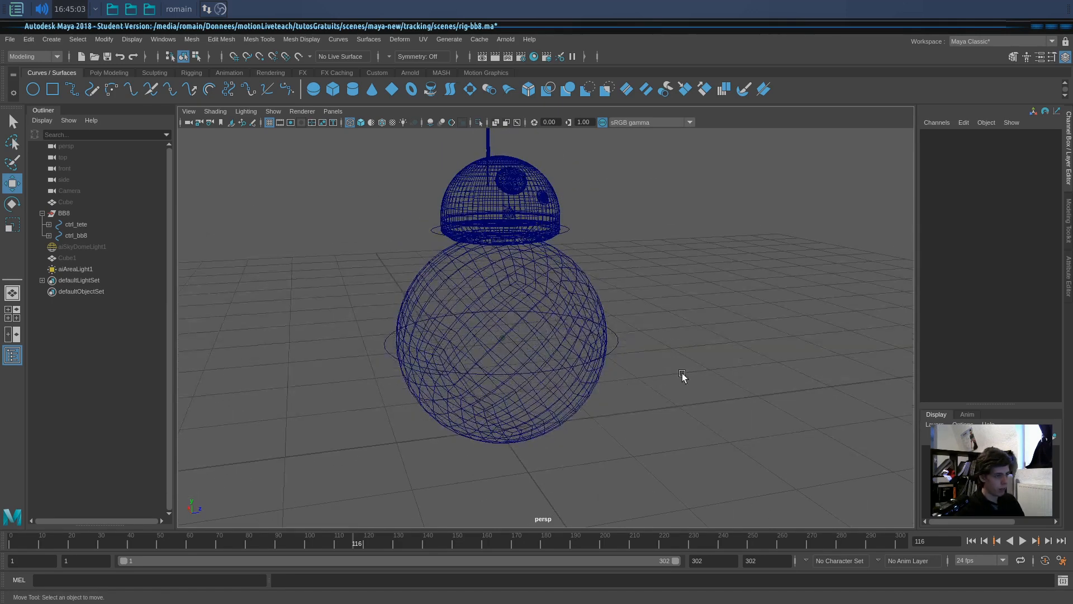
pyautogui.press('5')
pyautogui.click(585, 302)
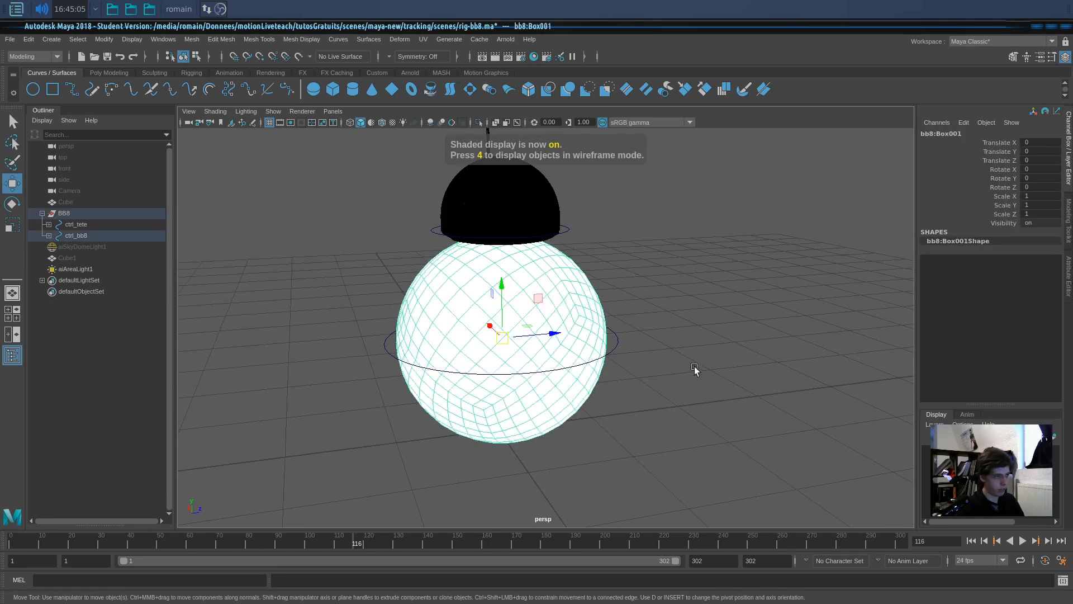
# Step: Show the attributes of the body mesh bb8:Box001 and assign it a plain grey material
pyautogui.click(742, 338)
pyautogui.click(568, 312)
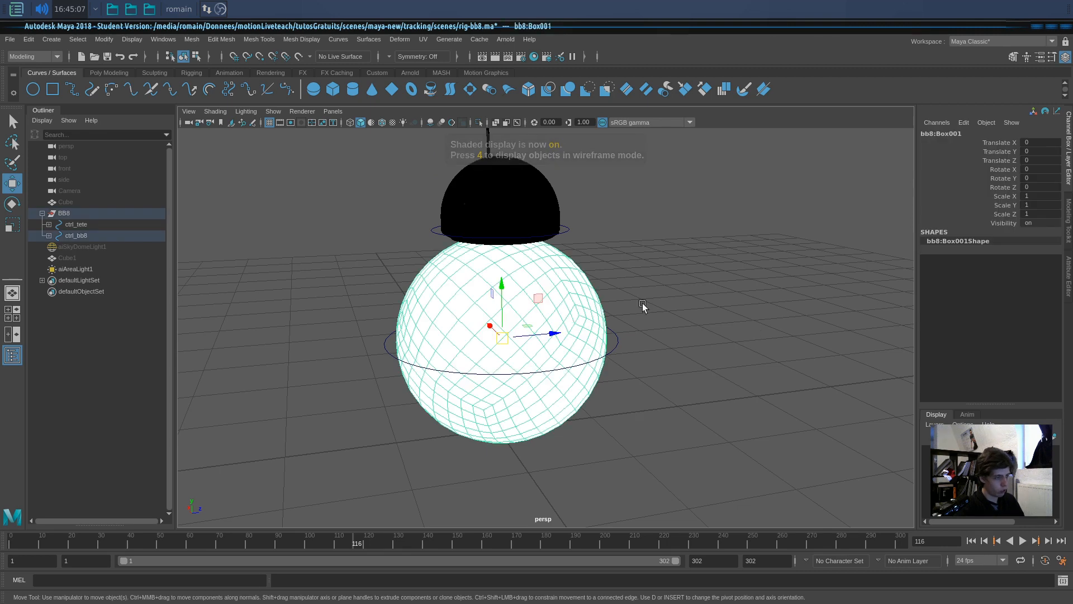
pyautogui.click(1069, 241)
pyautogui.click(1068, 261)
pyautogui.click(945, 131)
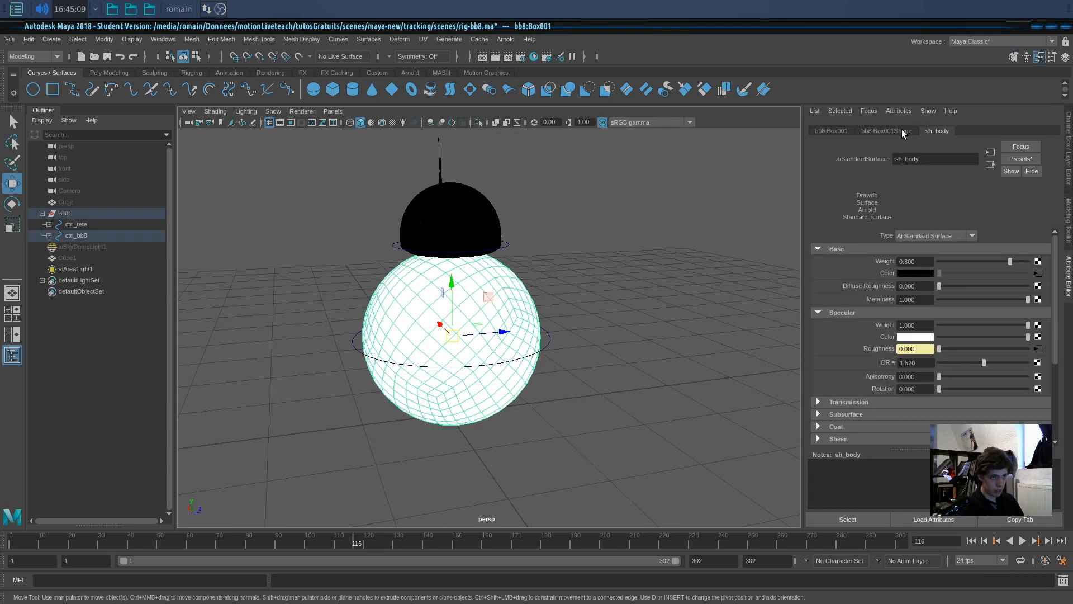
pyautogui.click(878, 131)
pyautogui.moveTo(521, 308)
pyautogui.mouseDown(button='right')
pyautogui.moveTo(533, 595)
pyautogui.moveTo(545, 594)
pyautogui.moveTo(593, 523)
pyautogui.moveTo(587, 506)
pyautogui.mouseUp(button='right')
# Step: Assign the same plain grey material to the head mesh
pyautogui.click(480, 222)
pyautogui.moveTo(488, 238)
pyautogui.mouseDown(button='right')
pyautogui.moveTo(504, 536)
pyautogui.moveTo(507, 545)
pyautogui.moveTo(576, 545)
pyautogui.moveTo(577, 534)
pyautogui.mouseUp(button='right')
pyautogui.click(612, 435)
pyautogui.keyDown('alt'); pyautogui.moveTo(510, 429); pyautogui.dragTo(580, 418); pyautogui.keyUp('alt')
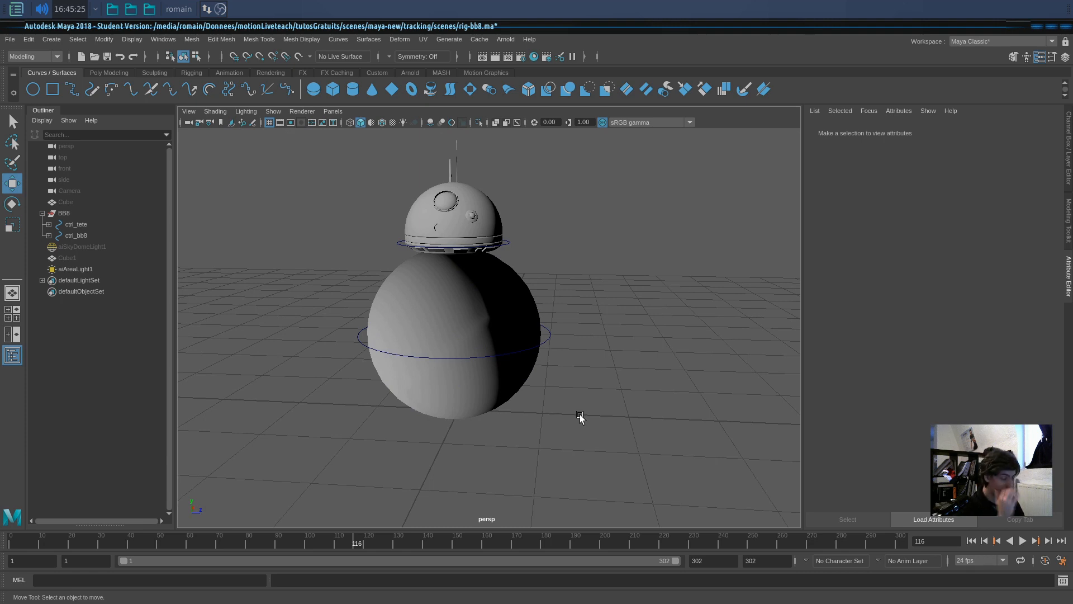
# Step: Save the scene, accepting the student version notice
pyautogui.hotkey('ctrl', 's')
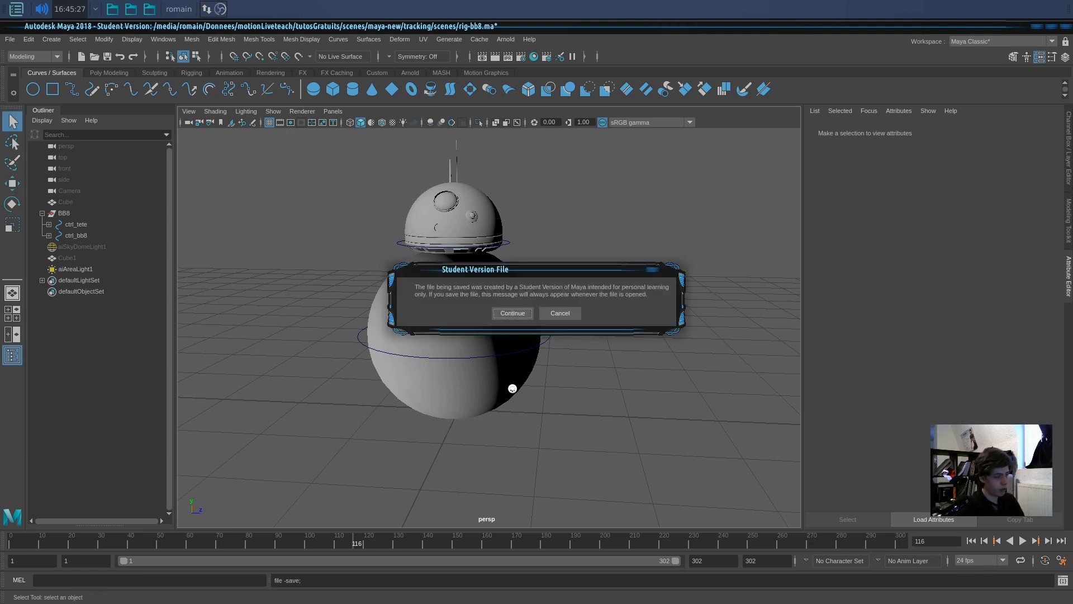
pyautogui.click(513, 313)
pyautogui.press('w')
# Step: Group the body controller ctrl_bb8 and rename the new group rotate
pyautogui.keyDown('alt'); pyautogui.moveTo(290, 383); pyautogui.dragTo(355, 439); pyautogui.keyUp('alt')
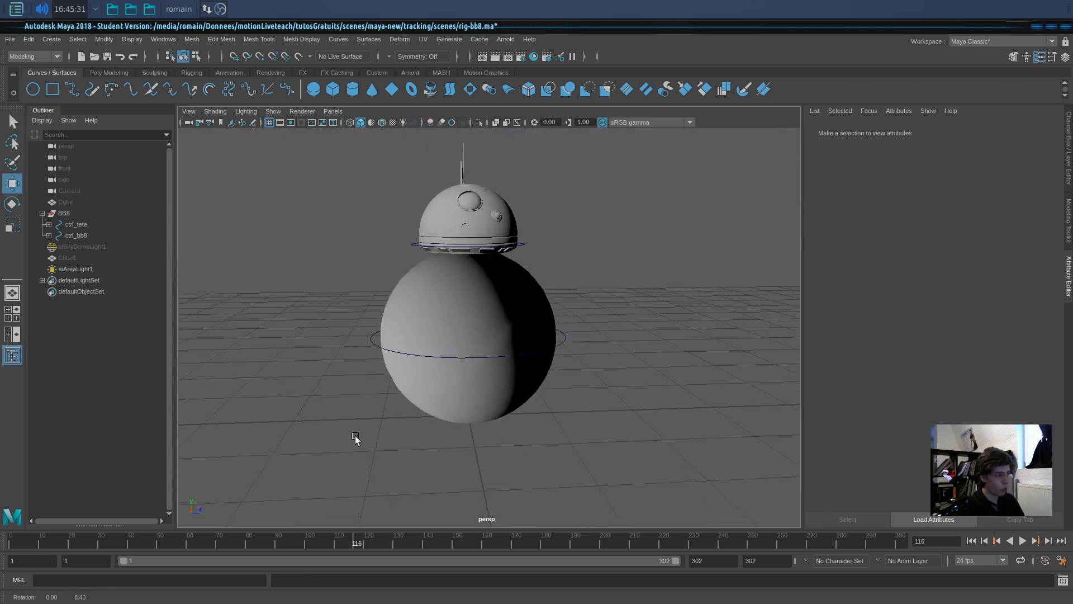
pyautogui.click(391, 350)
pyautogui.keyDown('alt'); pyautogui.moveTo(399, 355); pyautogui.dragTo(404, 330); pyautogui.keyUp('alt')
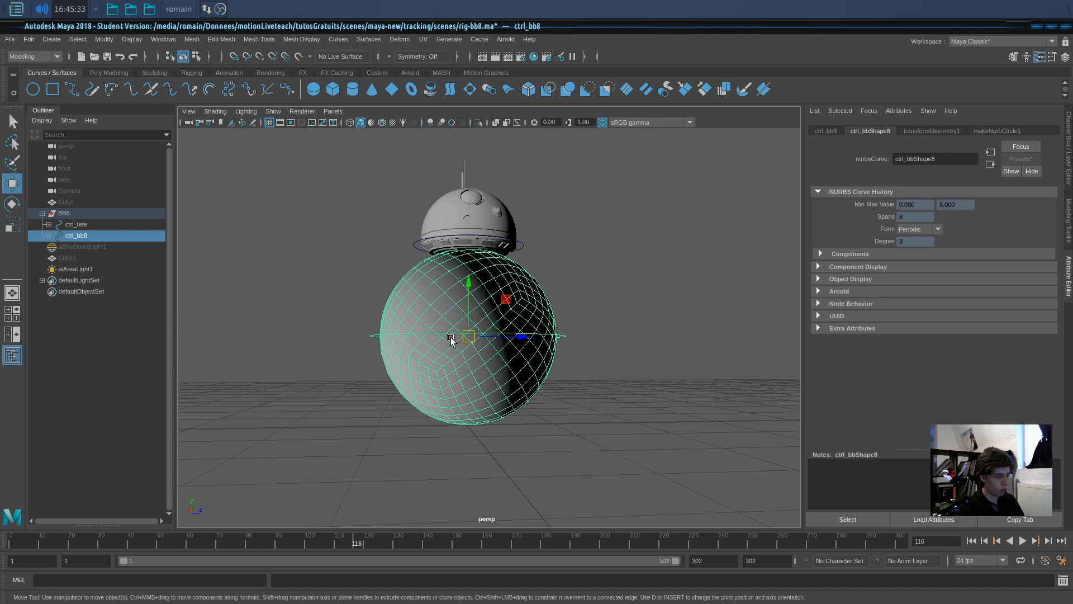
pyautogui.keyDown('alt'); pyautogui.moveTo(485, 256); pyautogui.dragTo(426, 276); pyautogui.keyUp('alt')
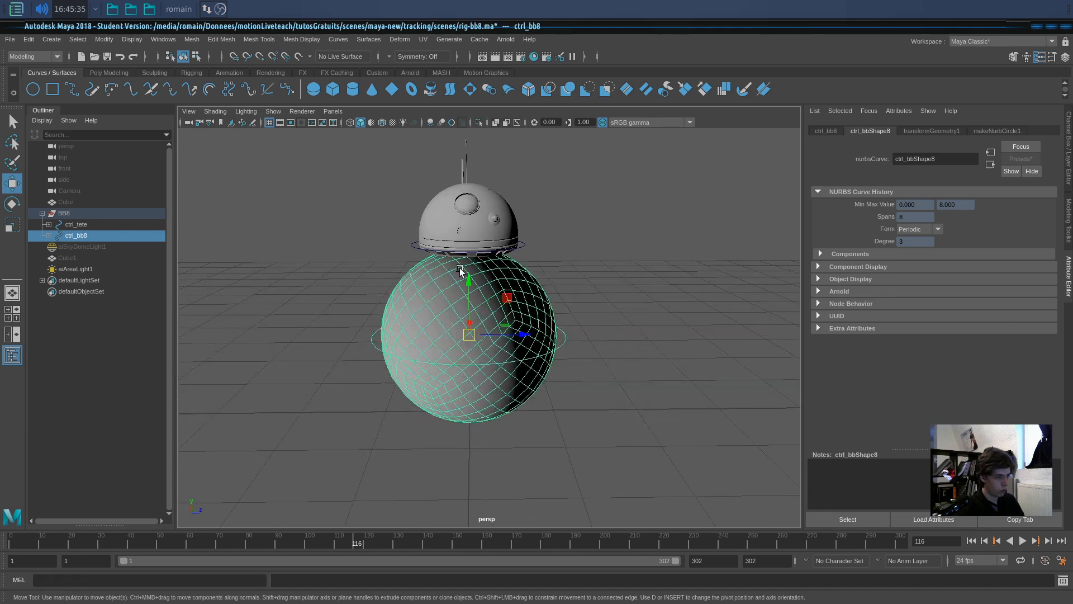
pyautogui.hotkey('ctrl', 'g')
pyautogui.doubleClick(78, 235)
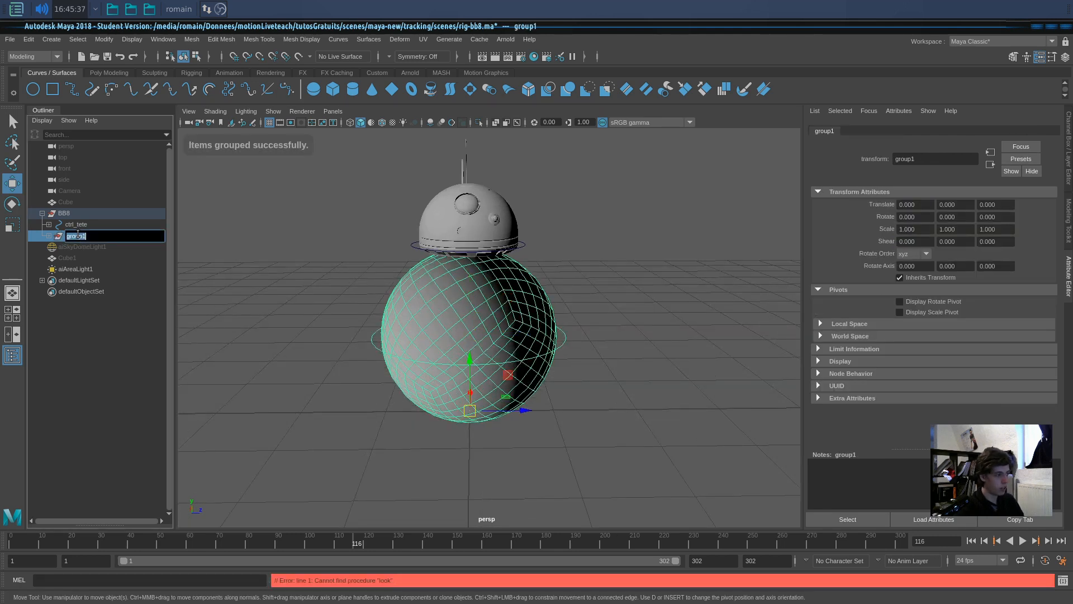
pyautogui.write('rotate')
pyautogui.press('Return')
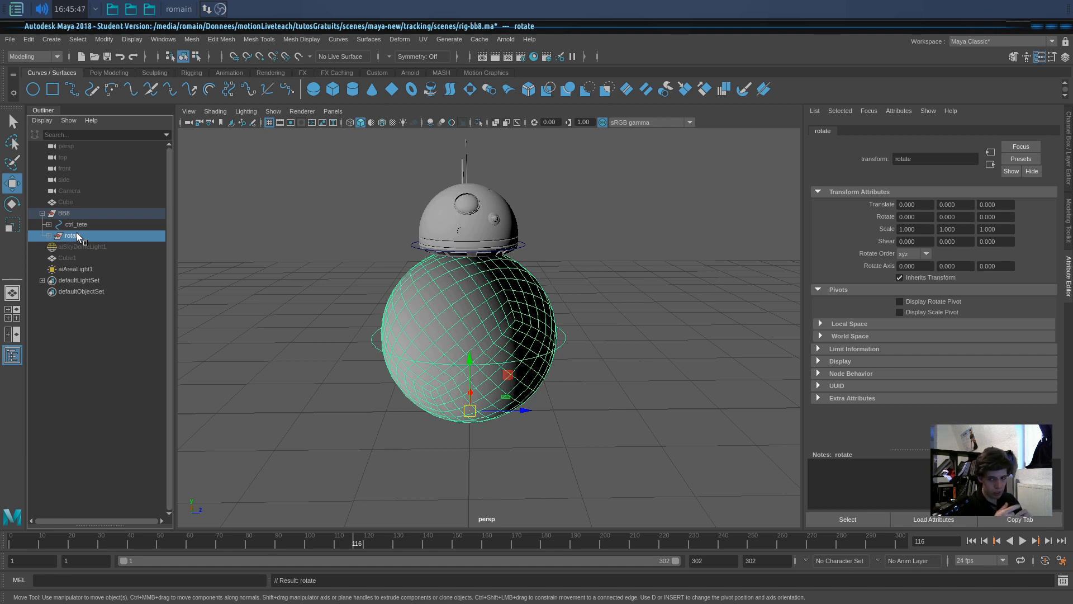
# Step: Switch to wireframe display and snap the rotate group's pivot to the centre of the body sphere
pyautogui.keyDown('alt'); pyautogui.moveTo(342, 357); pyautogui.dragTo(412, 371); pyautogui.keyUp('alt')
pyautogui.press('4')
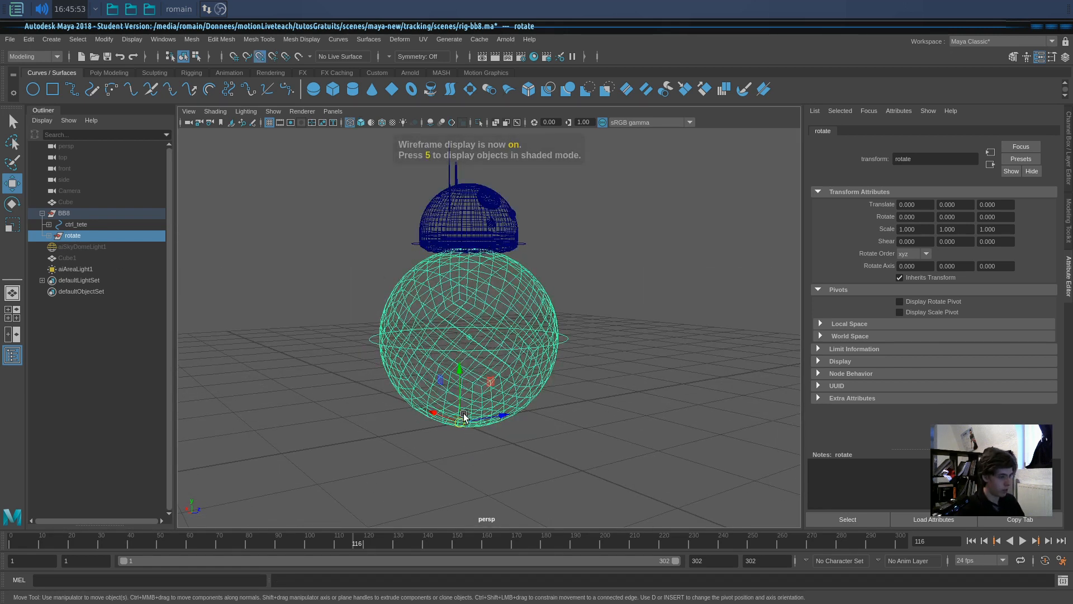
pyautogui.press('d')
pyautogui.press('v')
pyautogui.moveTo(460, 426); pyautogui.dragTo(501, 450)
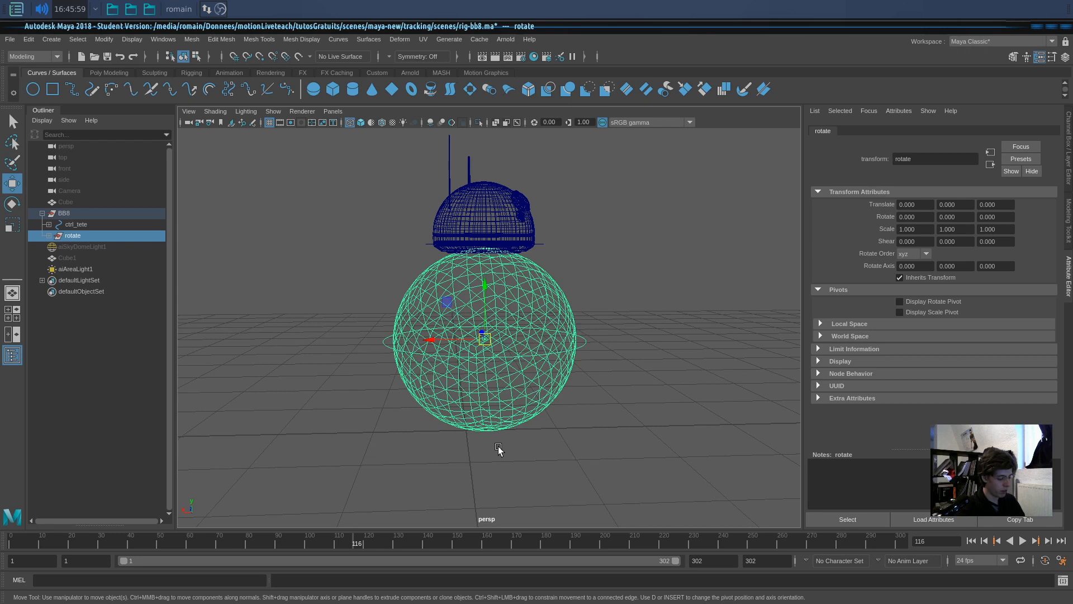
pyautogui.click(635, 424)
pyautogui.keyDown('alt'); pyautogui.moveTo(635, 424); pyautogui.dragTo(681, 312); pyautogui.keyUp('alt')
# Step: Try rotating the rotate group about its new pivot and undo the test rotation
pyautogui.click(528, 400)
pyautogui.click(105, 235)
pyautogui.press('e')
pyautogui.hotkey('ctrl', 'z')
pyautogui.click(647, 390)
pyautogui.keyDown('alt'); pyautogui.moveTo(647, 390); pyautogui.dragTo(551, 360); pyautogui.keyUp('alt')
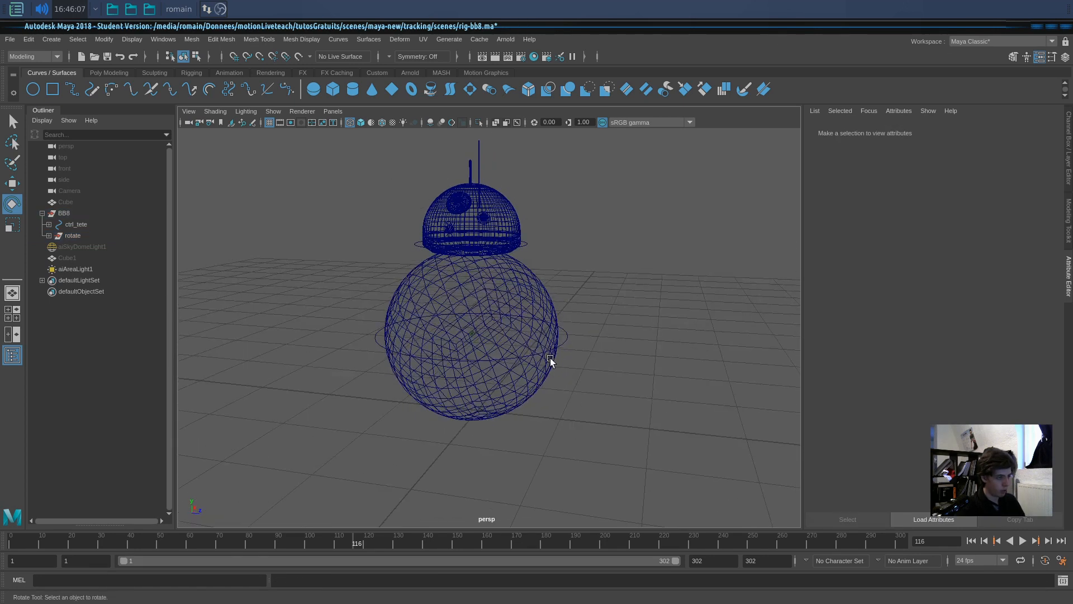
pyautogui.click(116, 234)
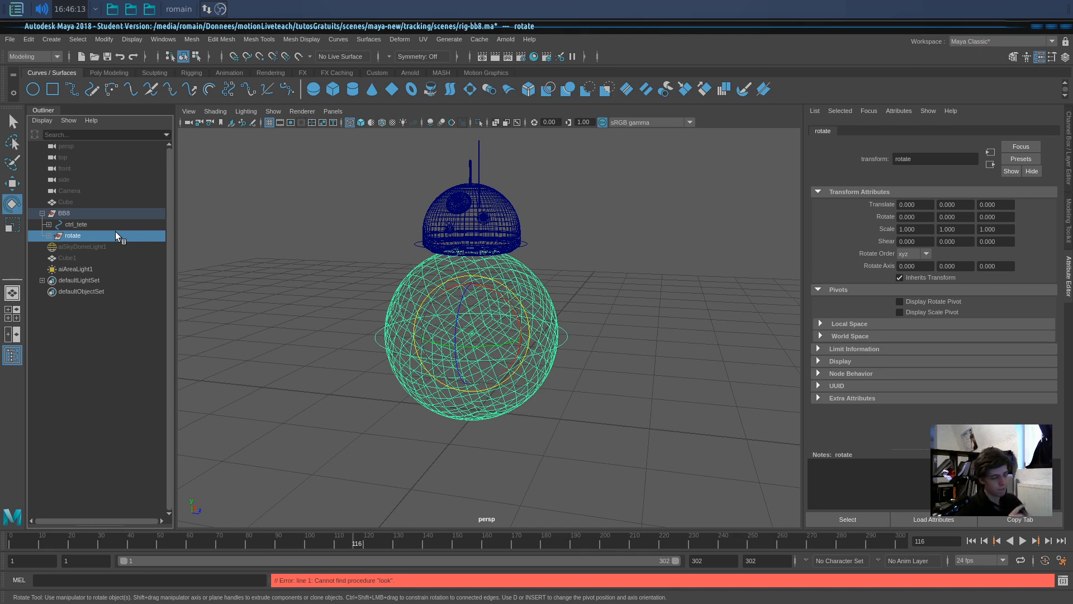
pyautogui.click(223, 379)
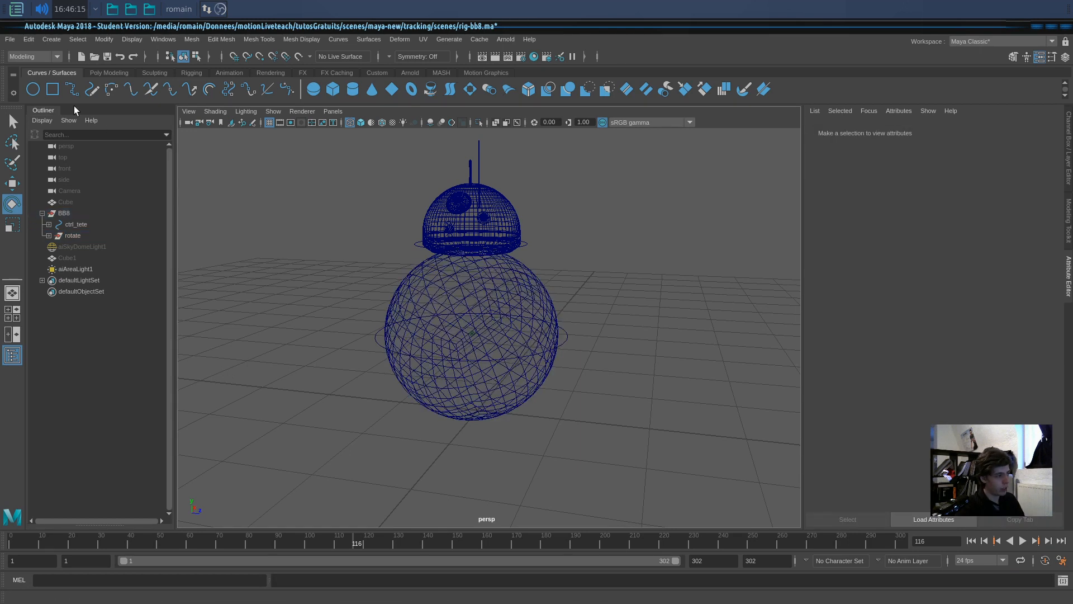
# Step: Create a NURBS circle named ctrl_move and parent it under the BB8 group
pyautogui.click(32, 87)
pyautogui.keyDown('alt'); pyautogui.moveTo(367, 377); pyautogui.dragTo(304, 387); pyautogui.keyUp('alt')
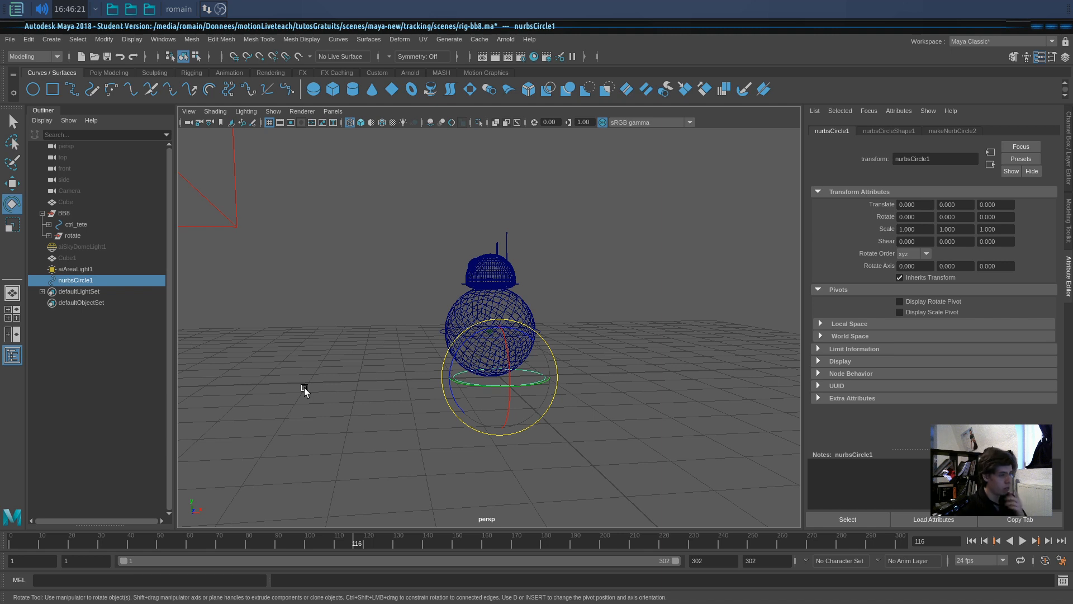
pyautogui.doubleClick(100, 280)
pyautogui.write('c')
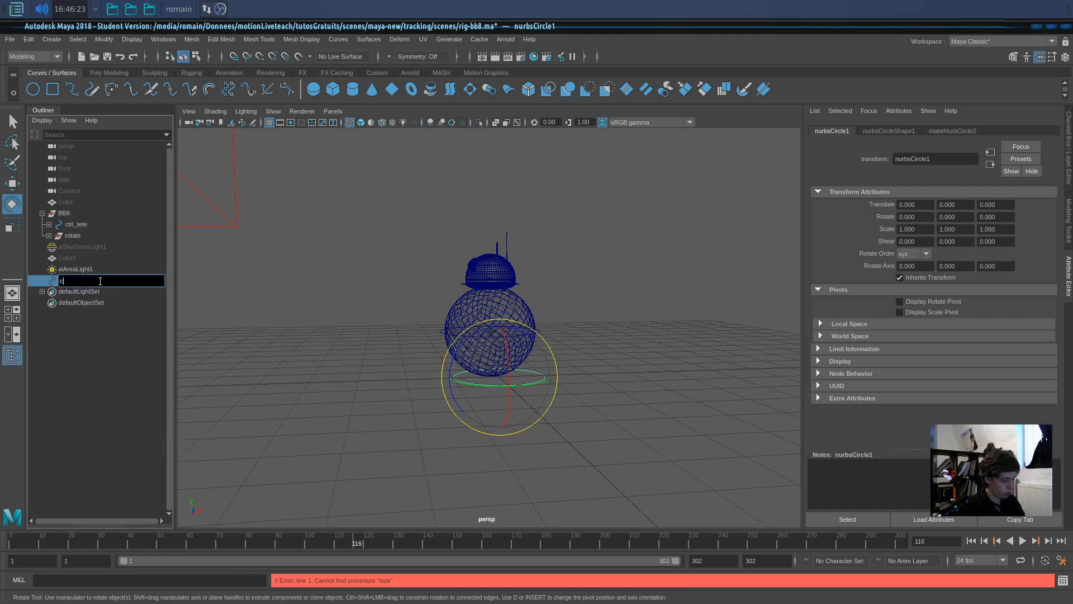
pyautogui.write('trl-move')
pyautogui.press('Return')
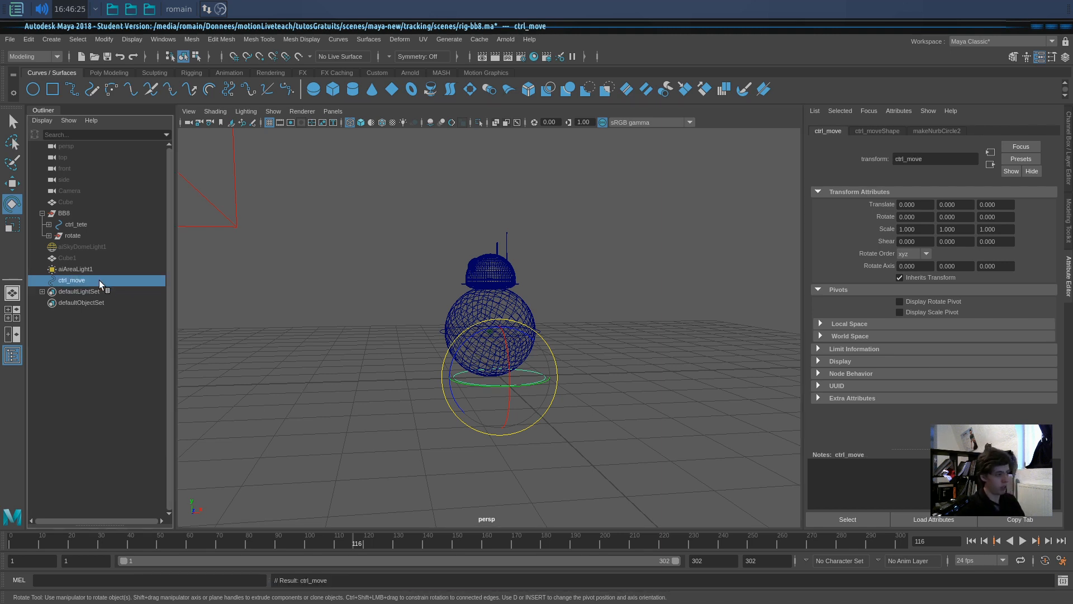
pyautogui.moveTo(85, 279); pyautogui.dragTo(78, 214, button='middle')
pyautogui.scroll(5, 370, 387)
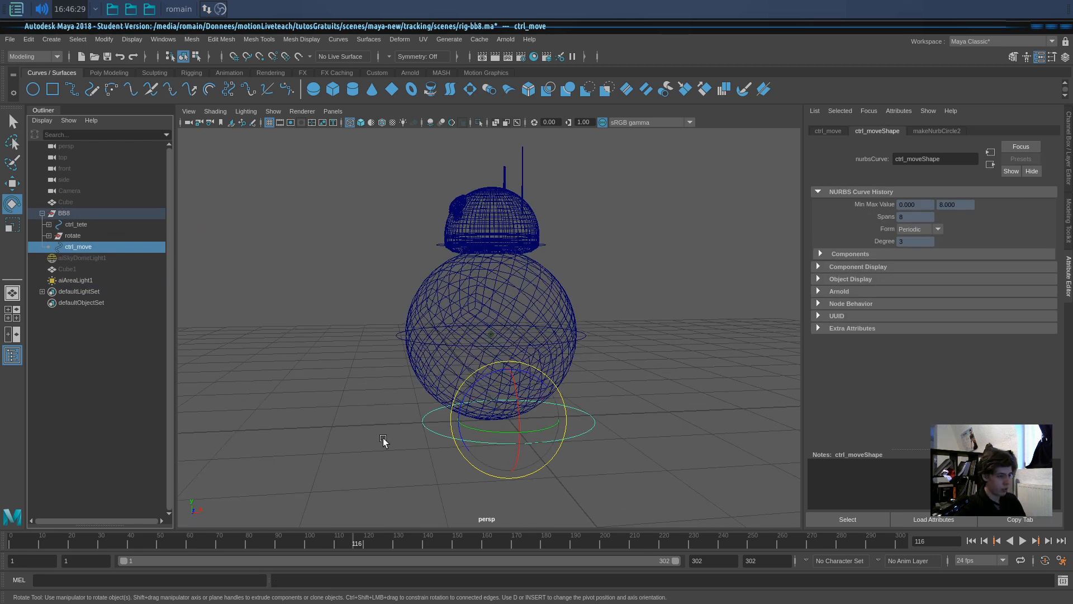
# Step: Snap ctrl_move to the centre of the body sphere
pyautogui.press('c')
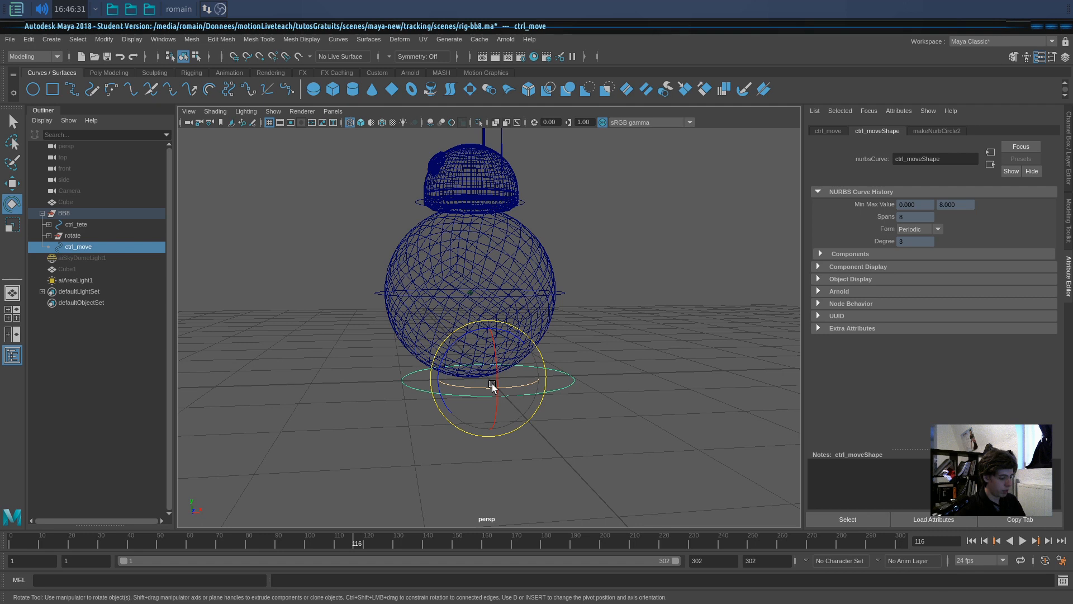
pyautogui.press('w')
pyautogui.moveTo(488, 379); pyautogui.dragTo(470, 299)
pyautogui.keyDown('alt'); pyautogui.moveTo(416, 353); pyautogui.dragTo(469, 352); pyautogui.keyUp('alt')
pyautogui.scroll(2, 472, 358)
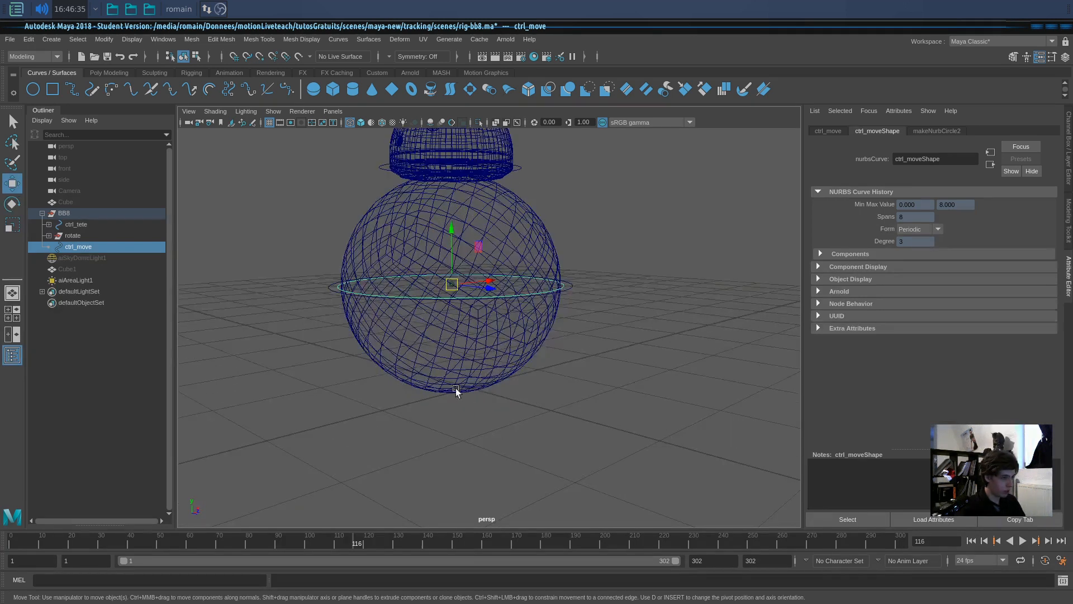
# Step: Lower ctrl_move vertically until it lies level with the lowest point of the body sphere
pyautogui.moveTo(450, 235); pyautogui.dragTo(527, 336)
pyautogui.scroll(5, 504, 357)
pyautogui.keyDown('alt'); pyautogui.moveTo(470, 385); pyautogui.dragTo(513, 329, button='middle'); pyautogui.keyUp('alt')
pyautogui.scroll(5, 512, 327)
pyautogui.keyDown('alt'); pyautogui.moveTo(508, 335); pyautogui.dragTo(491, 367); pyautogui.keyUp('alt')
pyautogui.scroll(-5, 498, 347)
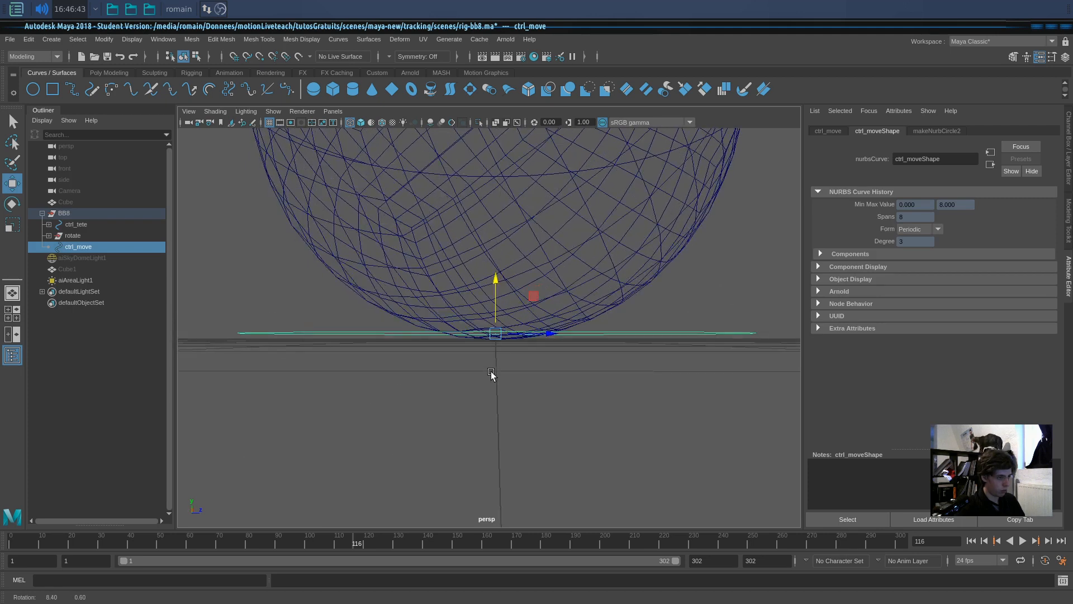
pyautogui.moveTo(495, 278); pyautogui.dragTo(495, 285)
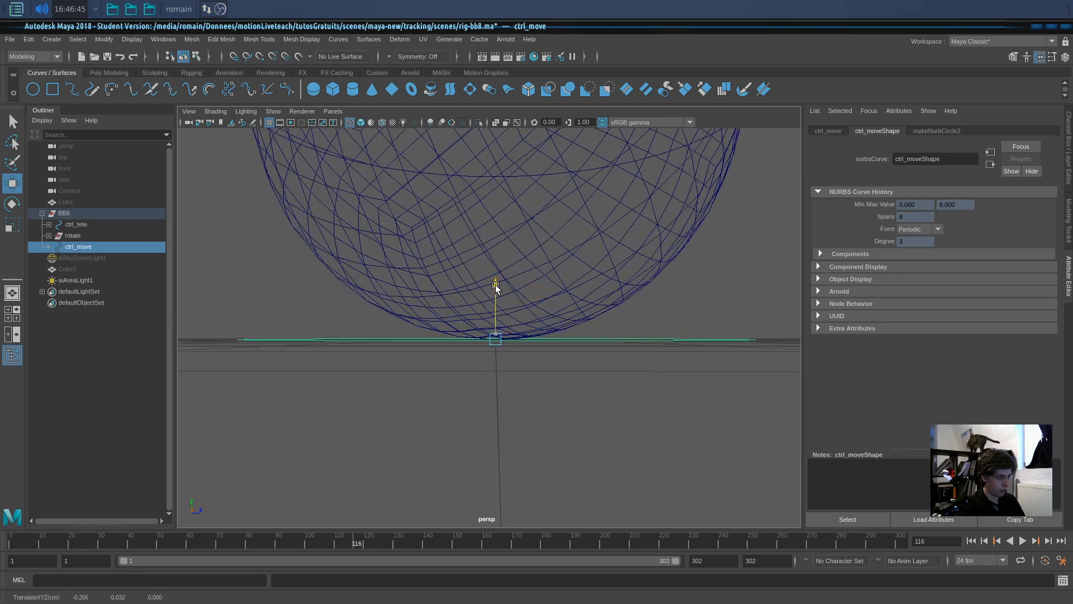
pyautogui.scroll(-4, 493, 412)
pyautogui.keyDown('alt'); pyautogui.moveTo(494, 412); pyautogui.dragTo(507, 433); pyautogui.keyUp('alt')
pyautogui.scroll(-4, 507, 434)
pyautogui.click(507, 432)
pyautogui.click(525, 389)
pyautogui.scroll(-2, 518, 420)
pyautogui.scroll(-3, 519, 423)
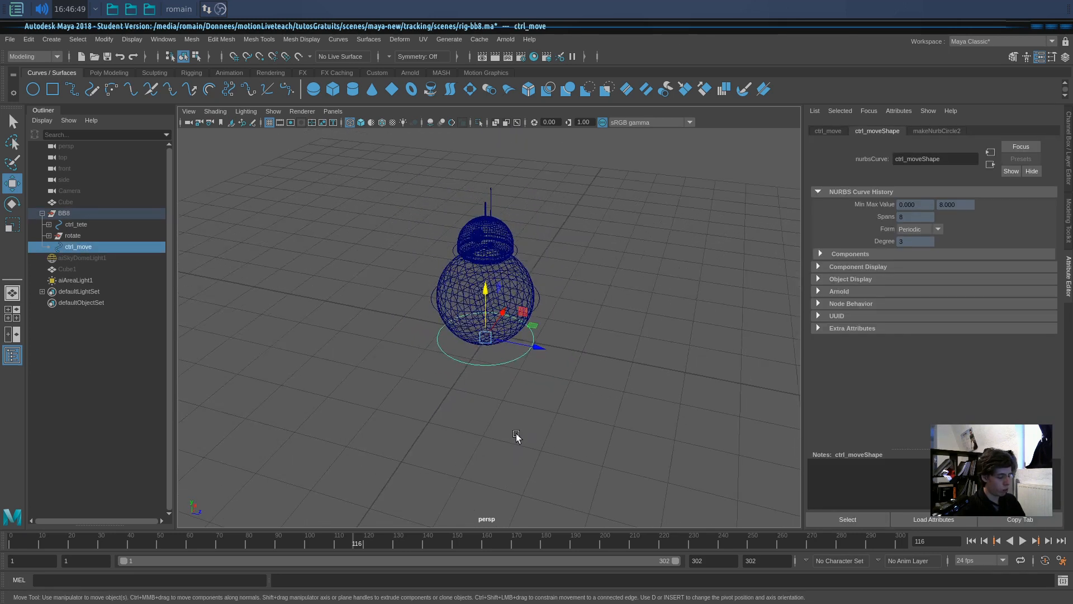
# Step: Scale alternate control vertices of ctrl_move outward to form a four-pointed star, and return to object mode
pyautogui.moveTo(509, 363); pyautogui.dragTo(469, 321, button='right')
pyautogui.keyDown('alt'); pyautogui.moveTo(484, 387); pyautogui.dragTo(502, 424); pyautogui.keyUp('alt')
pyautogui.click(520, 372)
pyautogui.moveTo(455, 364)
pyautogui.keyDown('alt'); pyautogui.mouseDown()
pyautogui.moveTo(426, 402)
pyautogui.moveTo(484, 386)
pyautogui.moveTo(443, 359)
pyautogui.mouseUp(); pyautogui.keyUp('alt')
pyautogui.click(439, 343)
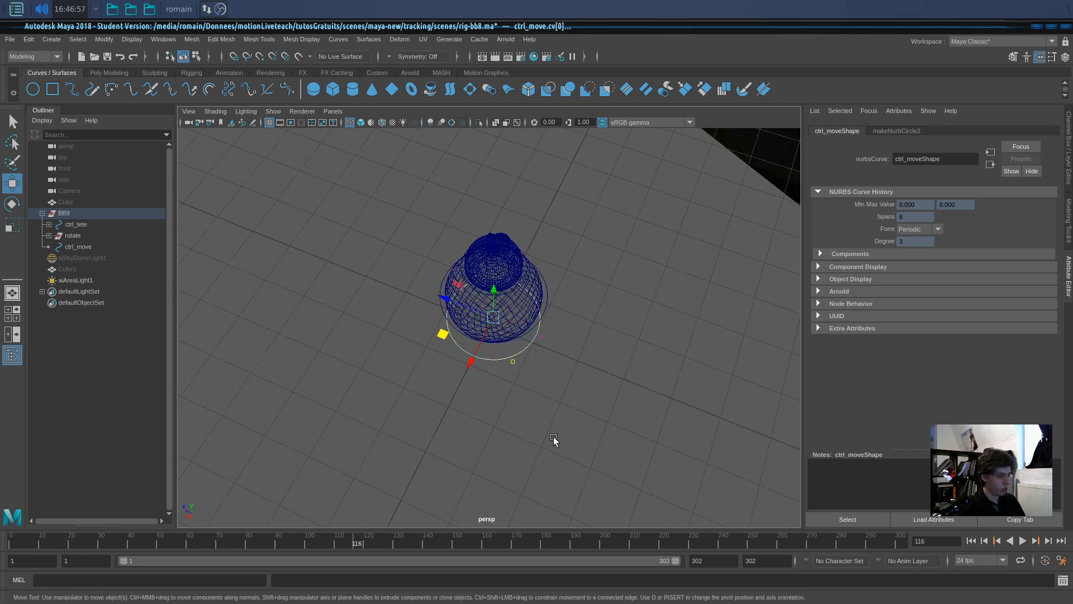
pyautogui.press('r')
pyautogui.moveTo(640, 453); pyautogui.dragTo(598, 417, button='middle')
pyautogui.hotkey('shift', '.')
pyautogui.moveTo(442, 334); pyautogui.dragTo(422, 351)
pyautogui.click(530, 400)
pyautogui.moveTo(557, 351); pyautogui.dragTo(581, 331, button='right')
pyautogui.keyDown('alt'); pyautogui.moveTo(581, 410); pyautogui.dragTo(447, 375); pyautogui.keyUp('alt')
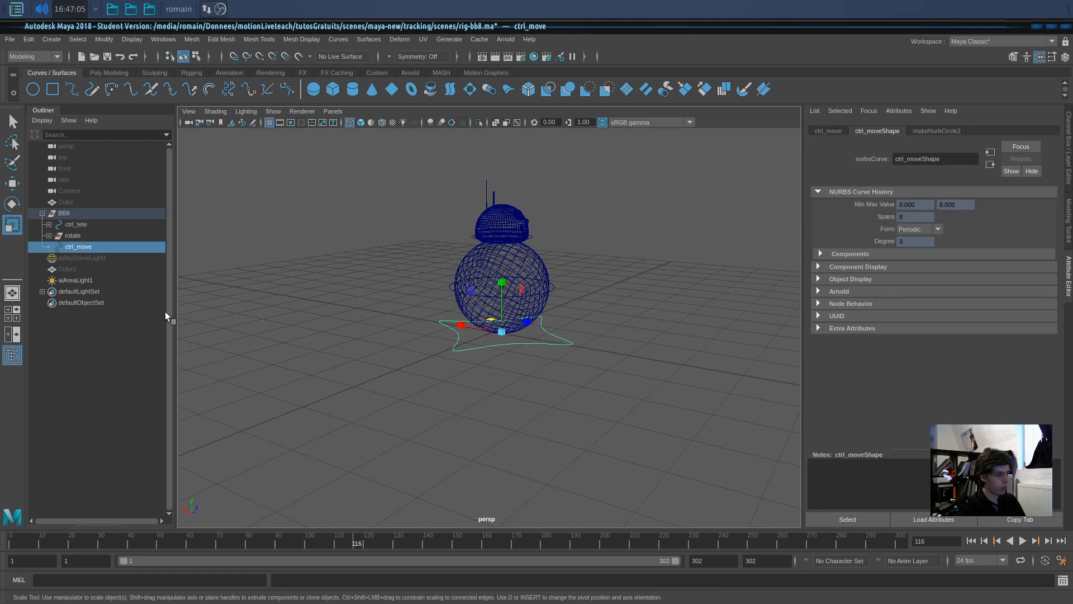
# Step: Try parenting the head controller ctrl_tete under ctrl_move, and undo it
pyautogui.scroll(4, 436, 379)
pyautogui.click(70, 214)
pyautogui.click(77, 225)
pyautogui.moveTo(85, 226); pyautogui.dragTo(86, 245, button='middle')
pyautogui.click(78, 235)
pyautogui.scroll(-5, 402, 346)
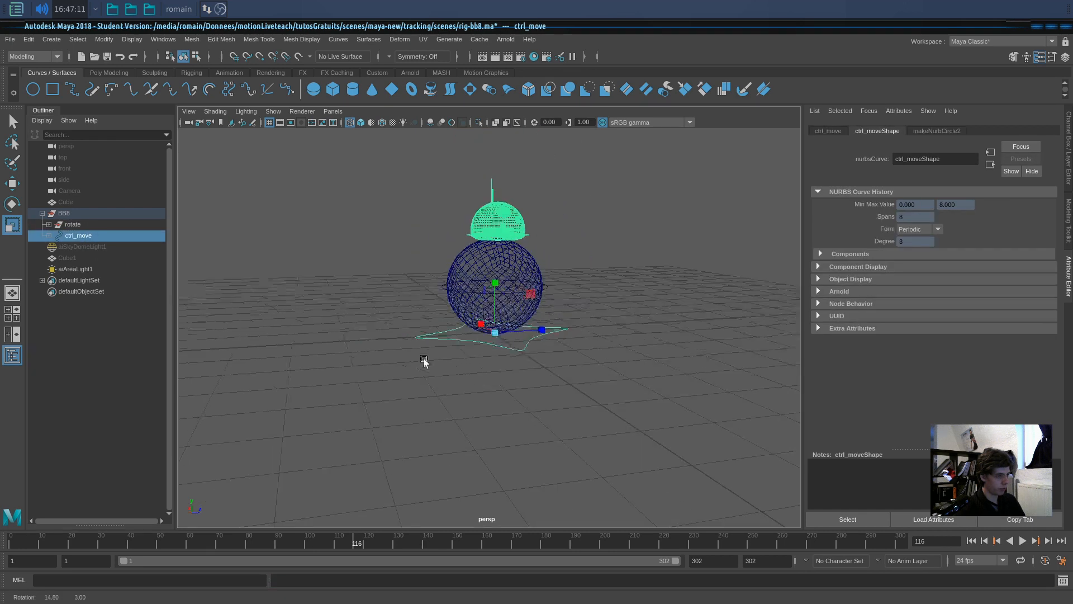
pyautogui.hotkey('ctrl', 'z')
pyautogui.keyDown('alt'); pyautogui.moveTo(385, 365); pyautogui.dragTo(505, 361); pyautogui.keyUp('alt')
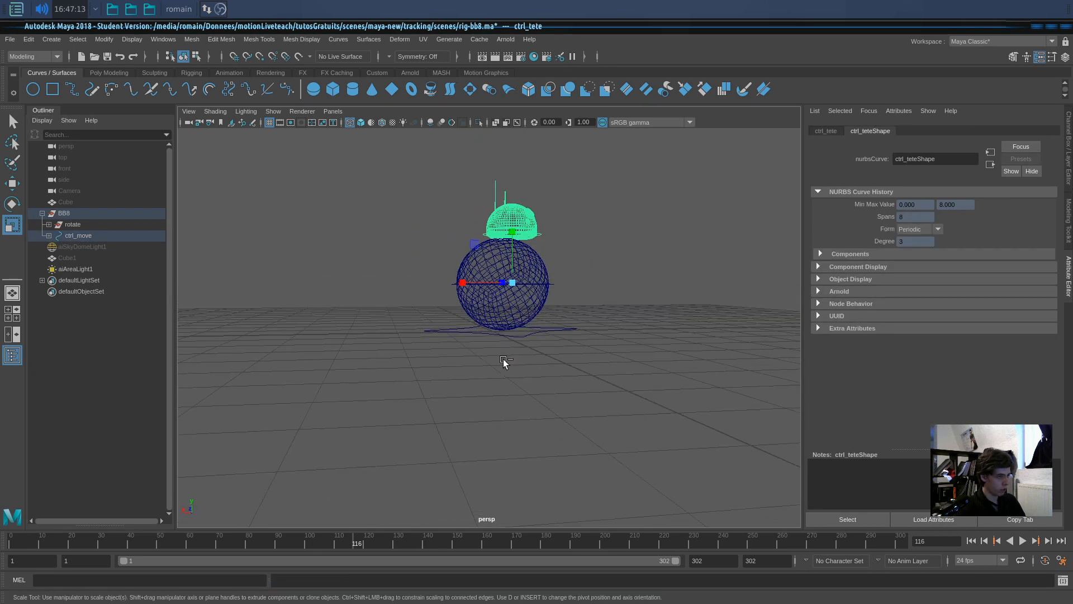
pyautogui.hotkey('ctrl', 'z')
# Step: Try again to parent ctrl_tete under ctrl_move, also with the Parent command, undoing each attempt
pyautogui.click(419, 365)
pyautogui.moveTo(70, 230); pyautogui.dragTo(73, 245, button='middle')
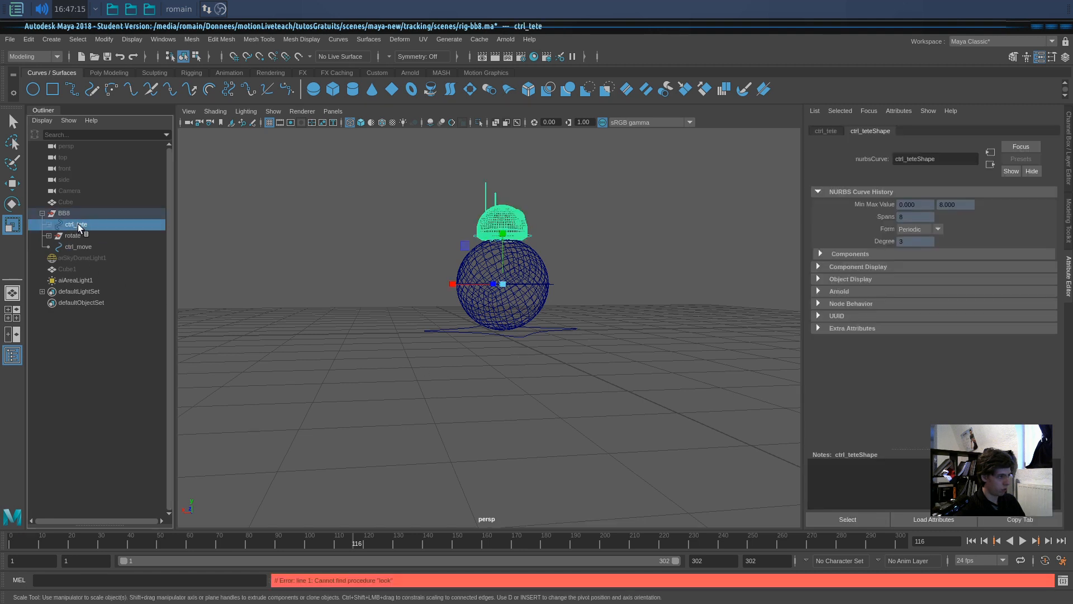
pyautogui.hotkey('ctrl', 'z')
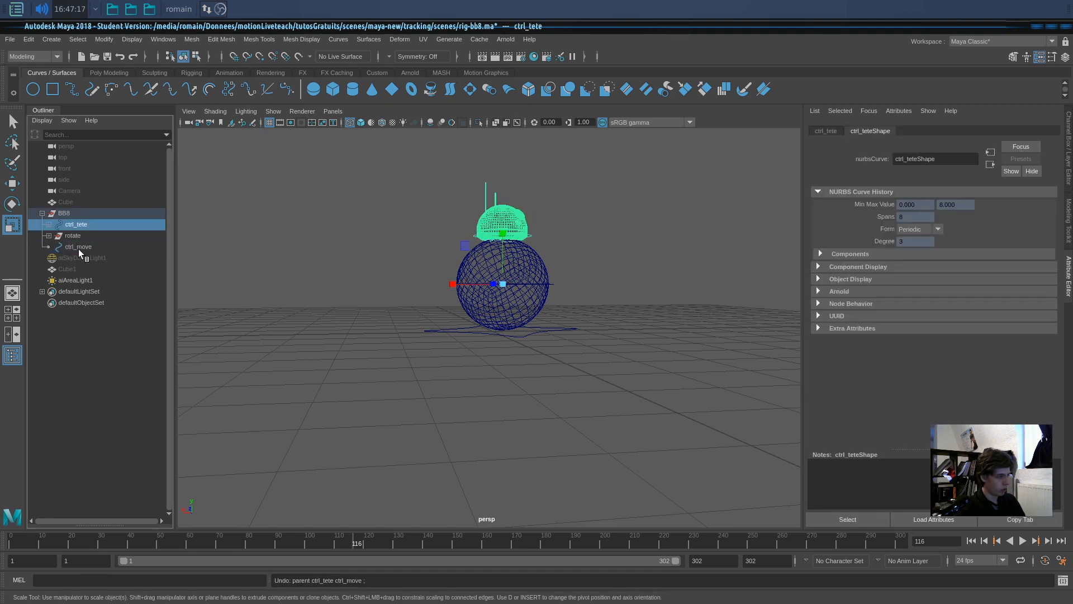
pyautogui.click(416, 371)
pyautogui.scroll(5, 411, 372)
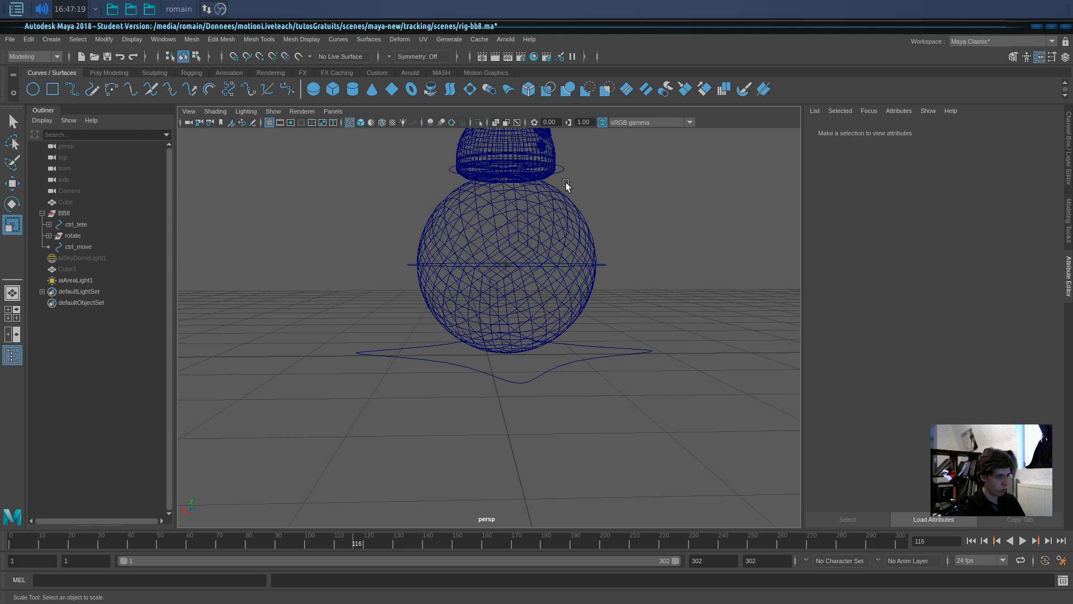
pyautogui.click(77, 224)
pyautogui.keyDown('shift'); pyautogui.click(456, 366); pyautogui.keyUp('shift')
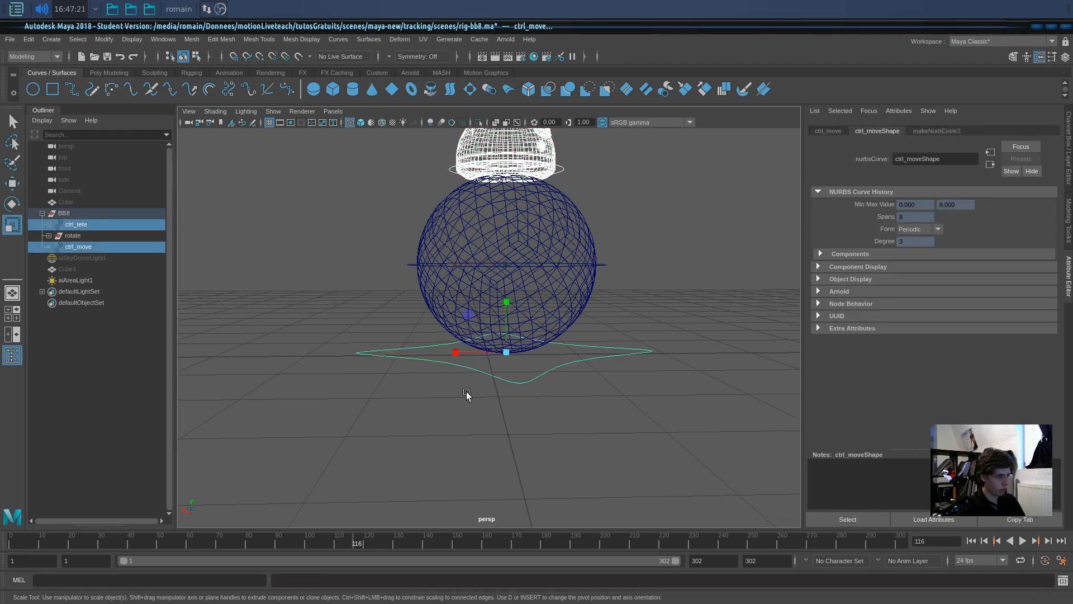
pyautogui.hotkey('ctrl', 'p')
pyautogui.press('Escape')
pyautogui.press('p')
pyautogui.hotkey('ctrl', 'z')
pyautogui.click(516, 398)
pyautogui.keyDown('alt'); pyautogui.moveTo(482, 367); pyautogui.dragTo(472, 407, button='middle'); pyautogui.keyUp('alt')
pyautogui.keyDown('alt'); pyautogui.moveTo(472, 407); pyautogui.dragTo(468, 418); pyautogui.keyUp('alt')
pyautogui.click(510, 210)
pyautogui.moveTo(623, 394)
pyautogui.keyDown('alt'); pyautogui.mouseDown()
pyautogui.moveTo(597, 384)
pyautogui.moveTo(647, 388)
pyautogui.moveTo(638, 394)
pyautogui.mouseUp(); pyautogui.keyUp('alt')
pyautogui.press('w')
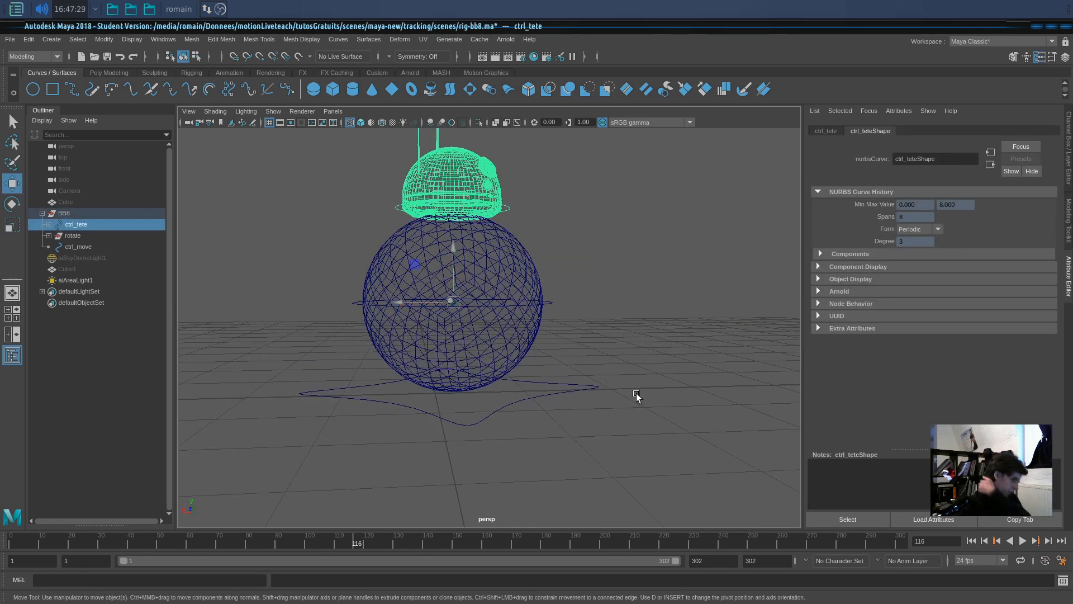
# Step: Freeze the transformations of ctrl_move and delete its construction history
pyautogui.click(548, 393)
pyautogui.moveTo(547, 393); pyautogui.dragTo(586, 351)
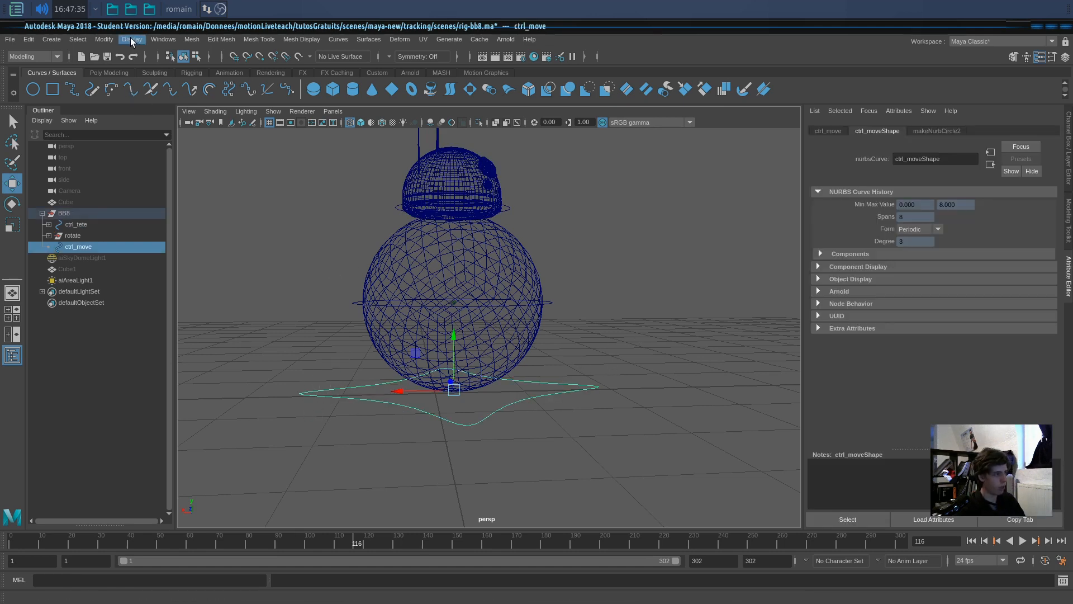
pyautogui.click(163, 39)
pyautogui.click(145, 90)
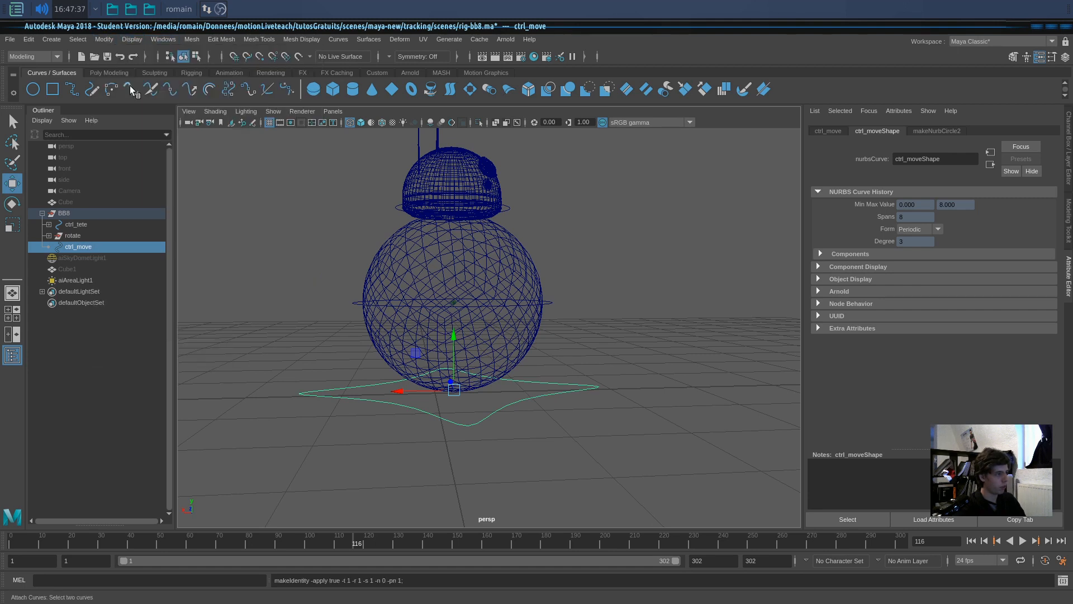
pyautogui.hotkey('alt', 'shift', 'd')
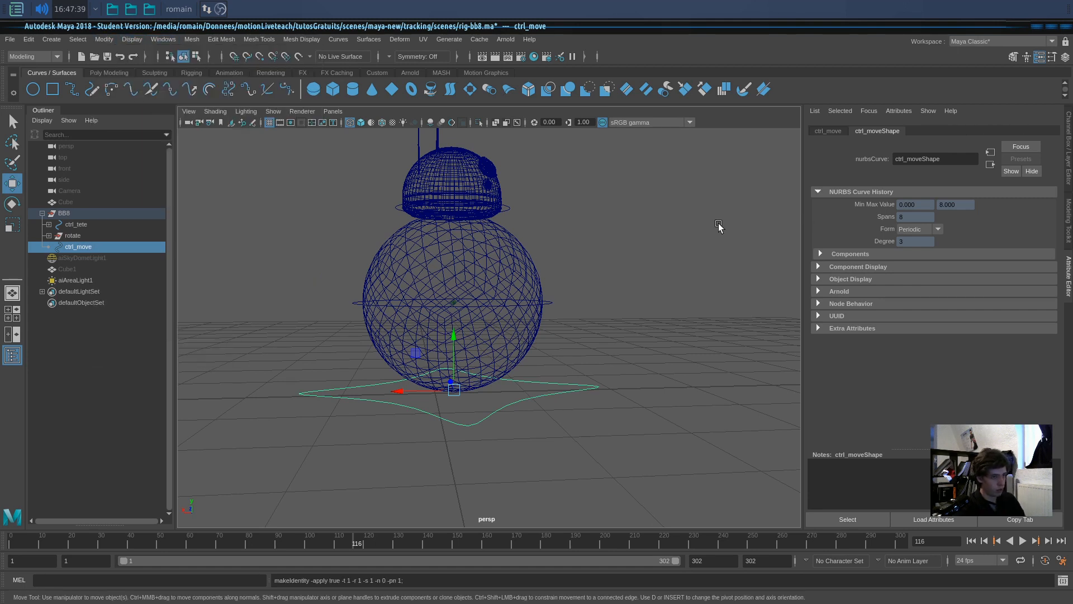
# Step: Parent the head controller ctrl_tete under ctrl_move and clear the selection
pyautogui.click(510, 208)
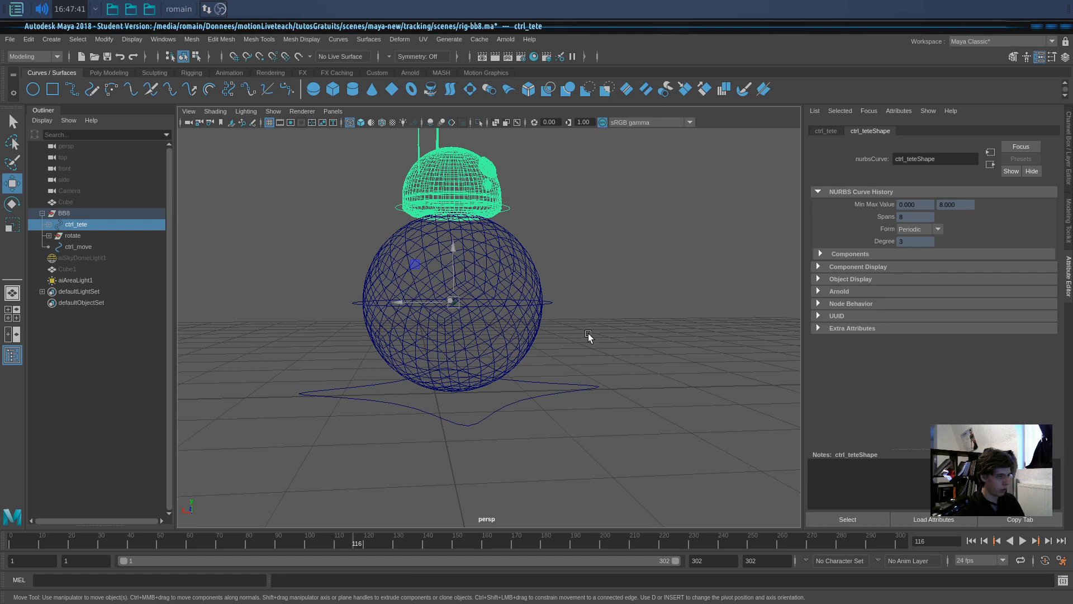
pyautogui.keyDown('shift'); pyautogui.click(587, 388); pyautogui.keyUp('shift')
pyautogui.press('p')
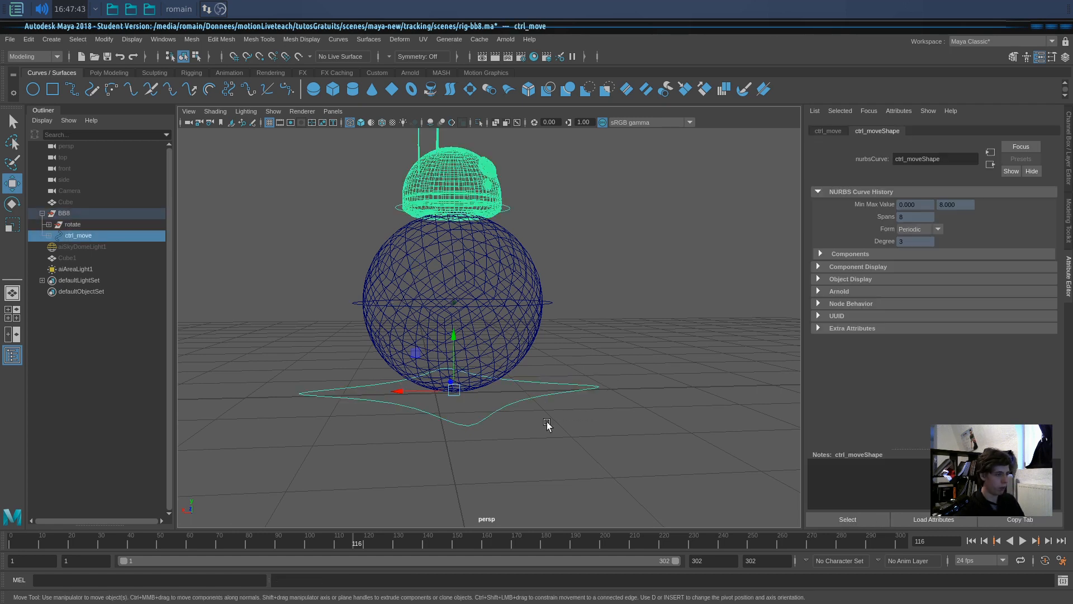
pyautogui.keyDown('alt'); pyautogui.moveTo(458, 424); pyautogui.dragTo(432, 411); pyautogui.keyUp('alt')
pyautogui.keyDown('alt'); pyautogui.moveTo(412, 369); pyautogui.dragTo(600, 364); pyautogui.keyUp('alt')
pyautogui.click(599, 363)
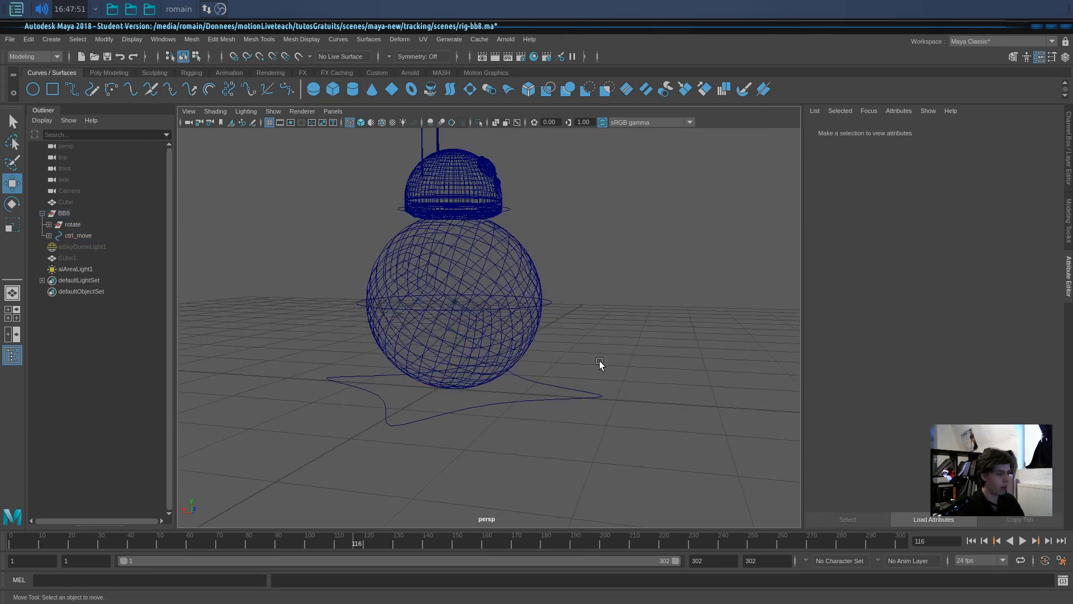
# Step: Group the rotate group inside BB8 and rename the new group grp_move
pyautogui.keyDown('alt'); pyautogui.moveTo(599, 363); pyautogui.dragTo(551, 330); pyautogui.keyUp('alt')
pyautogui.click(553, 306)
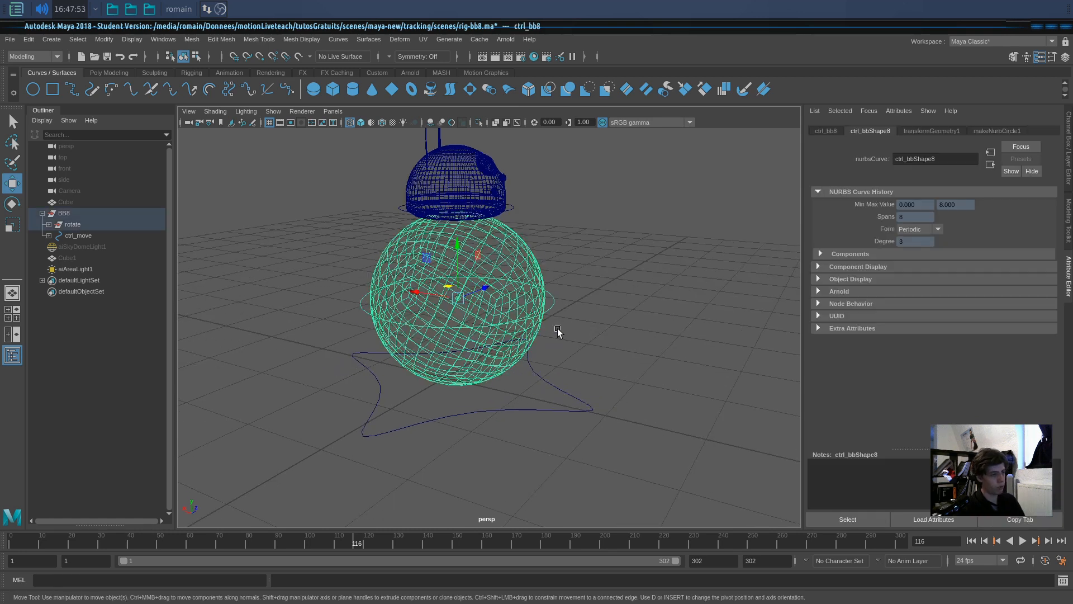
pyautogui.click(82, 227)
pyautogui.hotkey('ctrl', 'g')
pyautogui.doubleClick(82, 236)
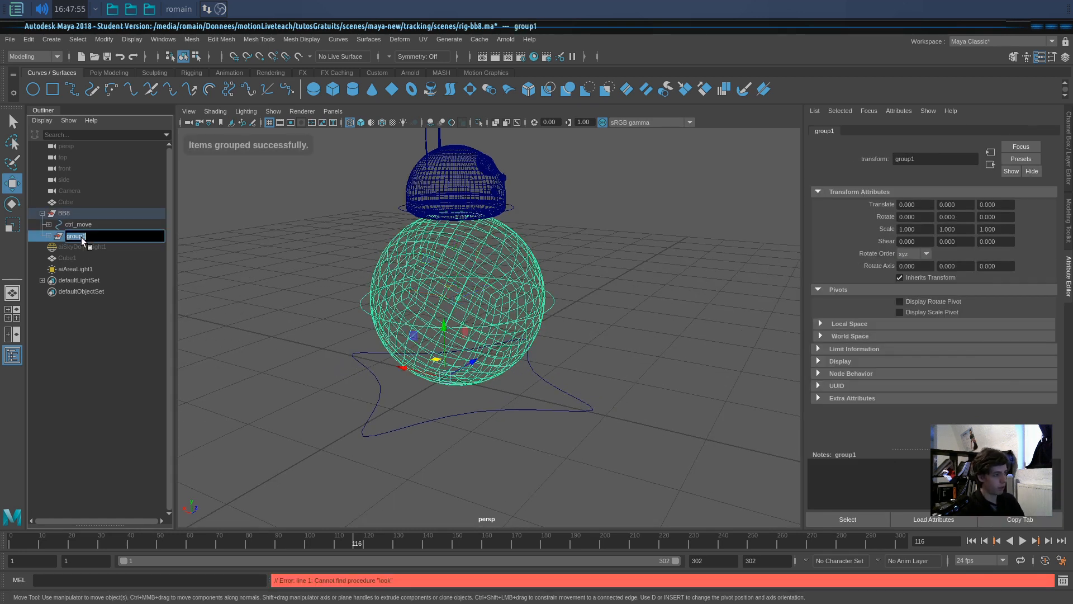
pyautogui.write('move')
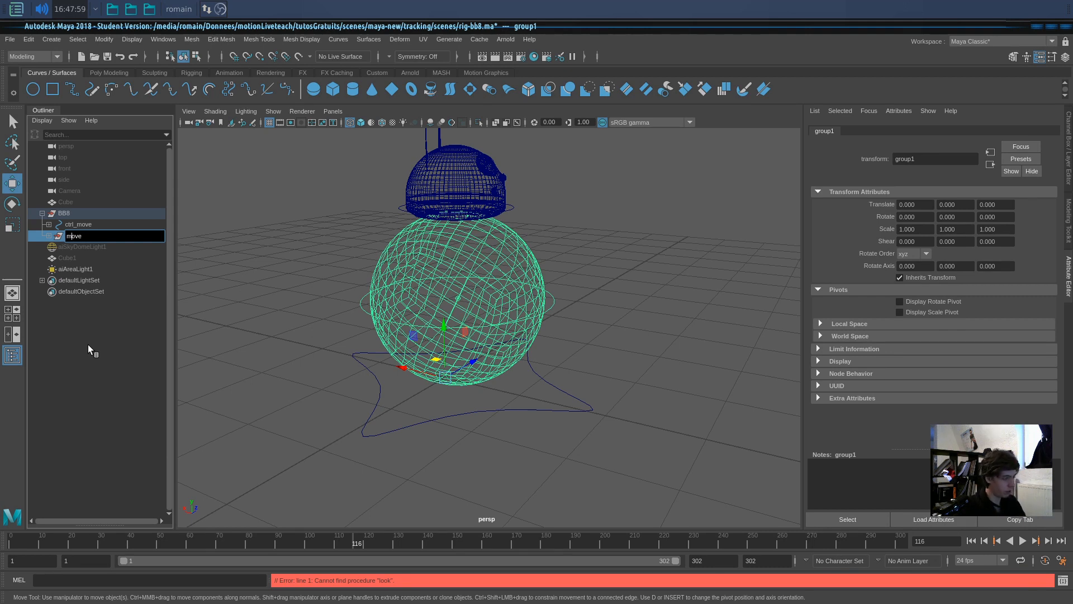
pyautogui.write('grp_')
pyautogui.press('Return')
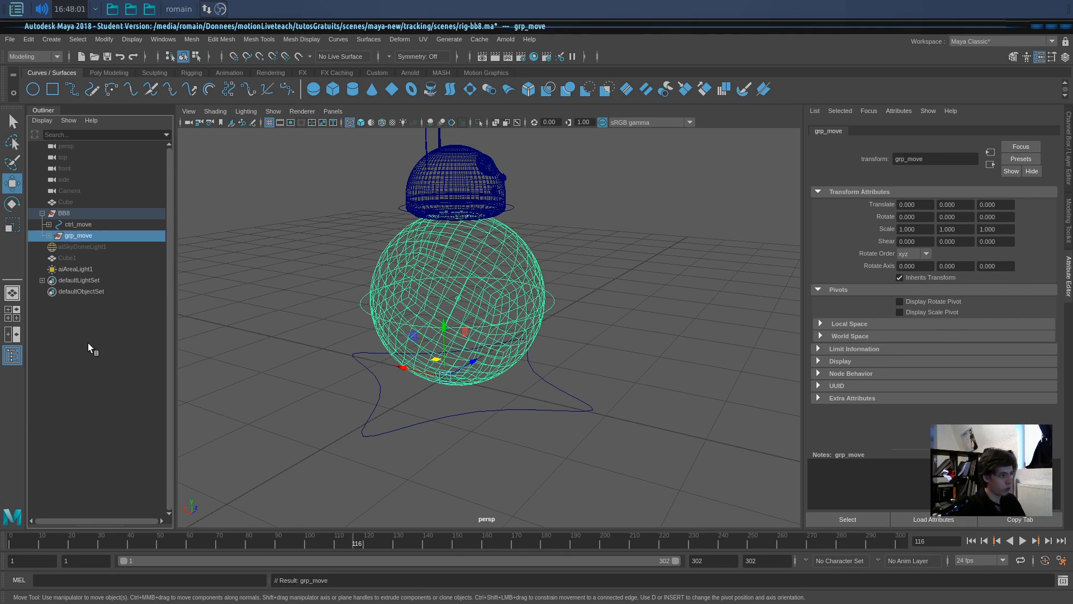
# Step: Parent grp_move under the ctrl_move controller
pyautogui.press('f')
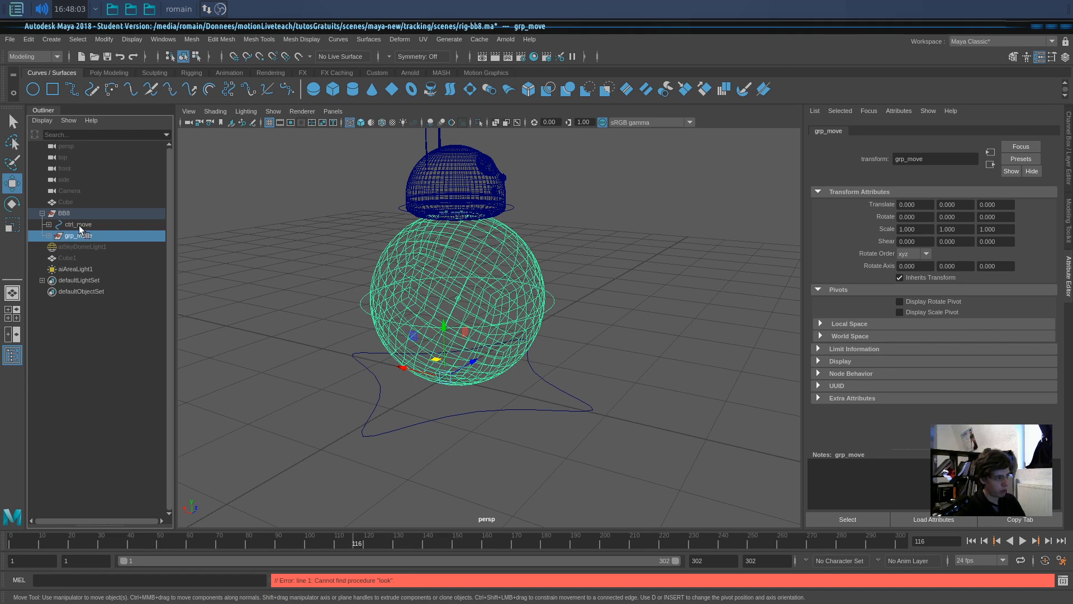
pyautogui.keyDown('ctrl'); pyautogui.click(78, 225); pyautogui.keyUp('ctrl')
pyautogui.press('p')
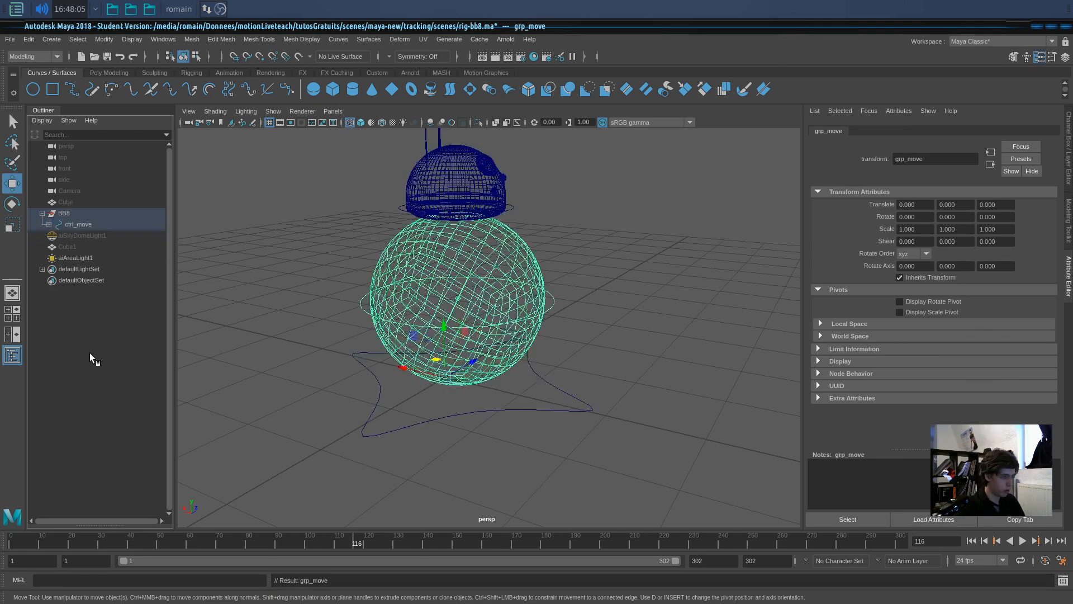
# Step: Try moving the whole model with ctrl_move, and undo the move
pyautogui.click(417, 444)
pyautogui.click(452, 421)
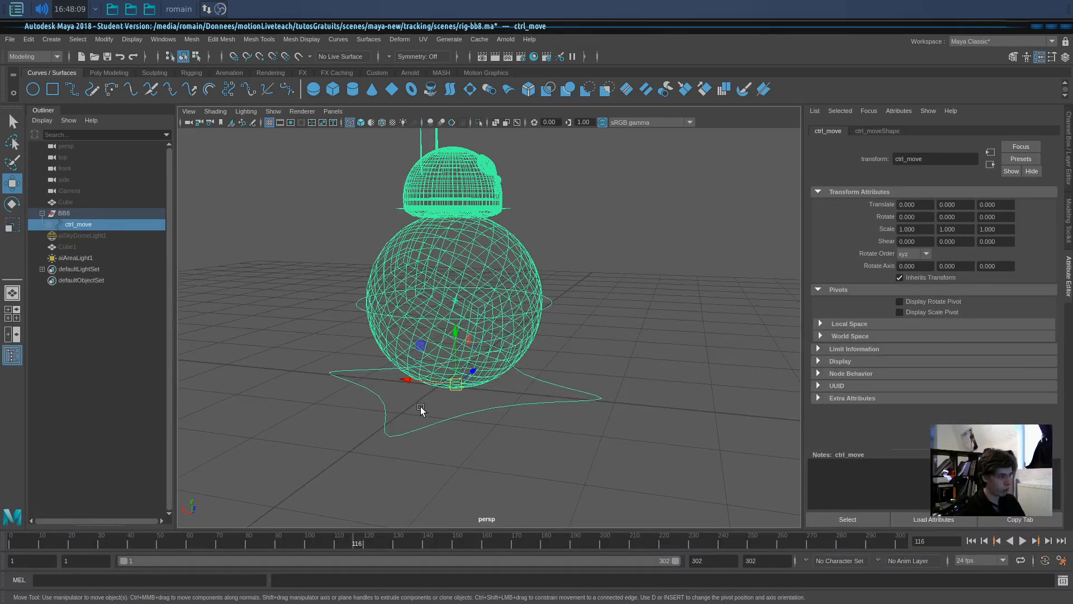
pyautogui.moveTo(457, 407); pyautogui.dragTo(450, 376)
pyautogui.hotkey('ctrl', 'z')
# Step: Expand ctrl_move's hierarchy, try moving grp_move on its own, and undo the move
pyautogui.click(49, 224)
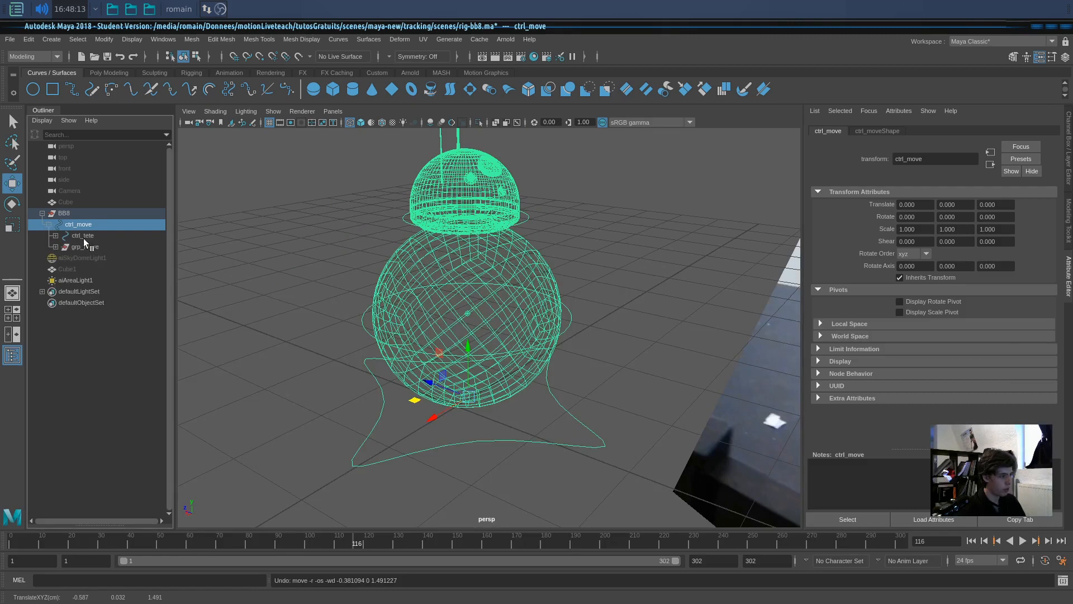
pyautogui.click(84, 246)
pyautogui.moveTo(402, 413); pyautogui.dragTo(412, 342)
pyautogui.hotkey('ctrl', 'z')
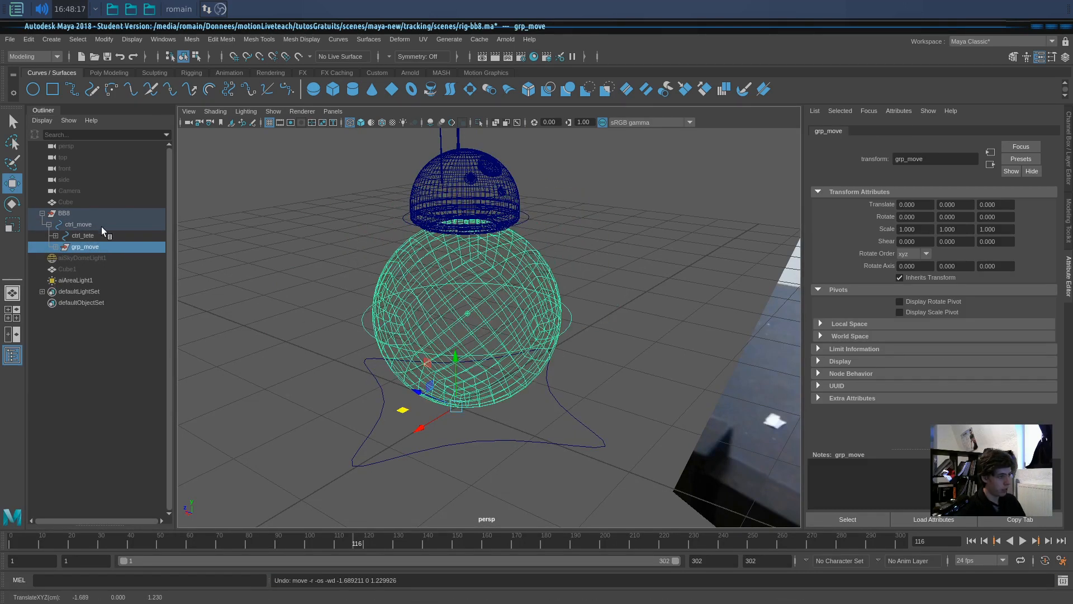
# Step: Expand grp_move, try moving its rotate group, and undo the move
pyautogui.click(55, 247)
pyautogui.click(85, 258)
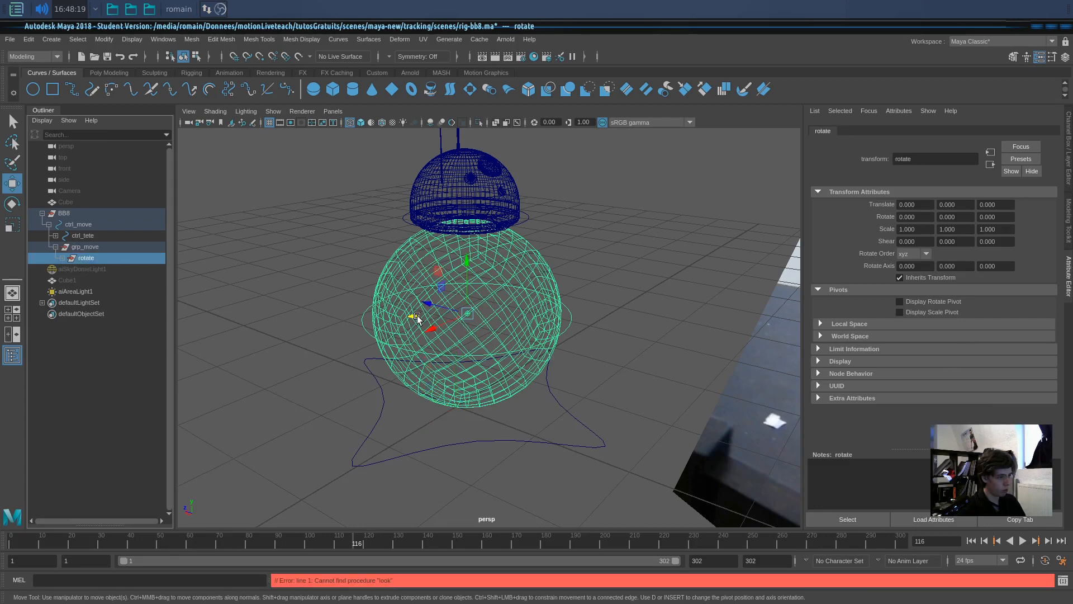
pyautogui.moveTo(412, 316); pyautogui.dragTo(357, 335)
pyautogui.hotkey('ctrl', 'z')
# Step: Move ctrl_move about 1.93 units along the X axis
pyautogui.keyDown('alt'); pyautogui.moveTo(605, 418); pyautogui.dragTo(561, 411); pyautogui.keyUp('alt')
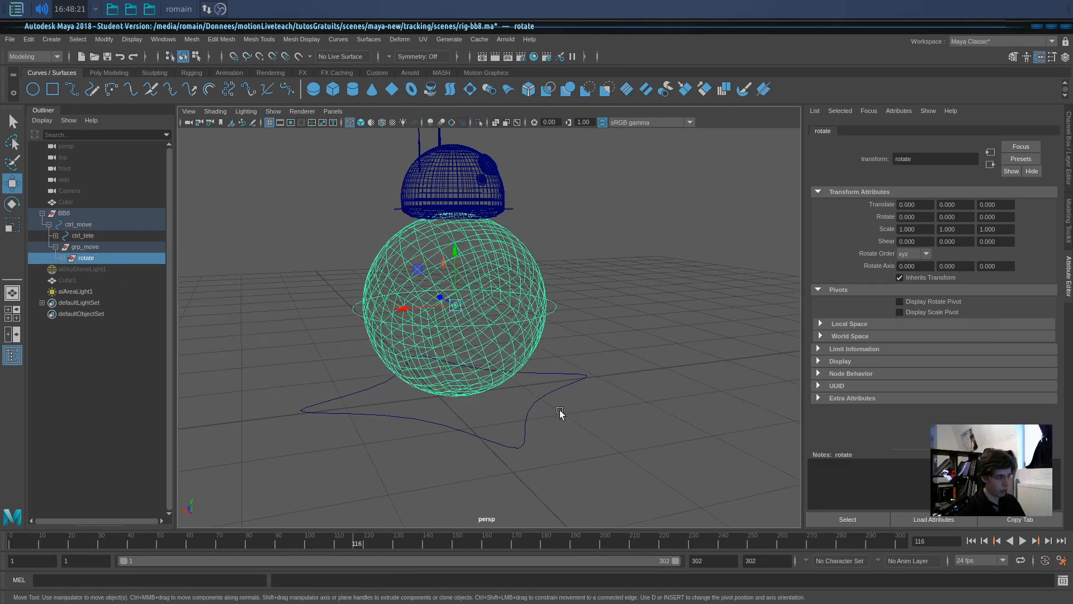
pyautogui.click(608, 432)
pyautogui.keyDown('alt'); pyautogui.moveTo(599, 427); pyautogui.dragTo(548, 441, button='right'); pyautogui.keyUp('alt')
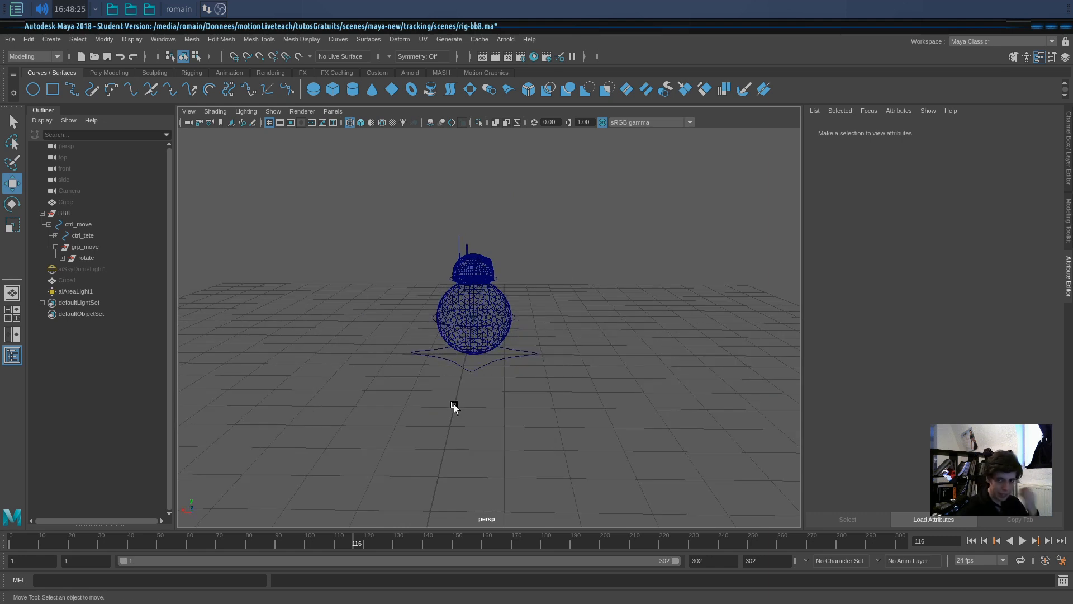
pyautogui.click(475, 369)
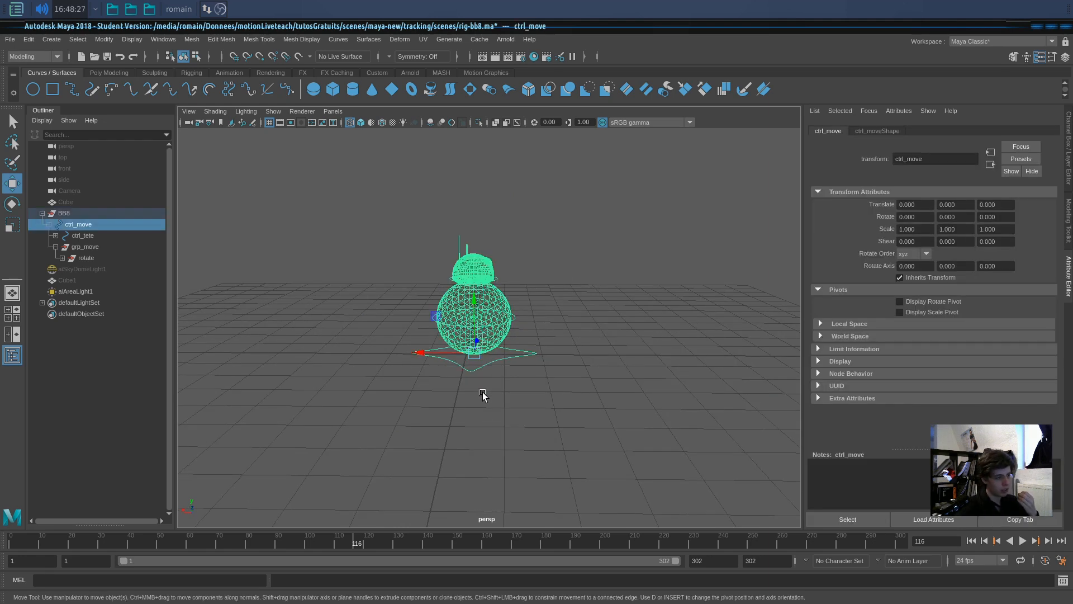
pyautogui.moveTo(422, 355); pyautogui.dragTo(350, 359)
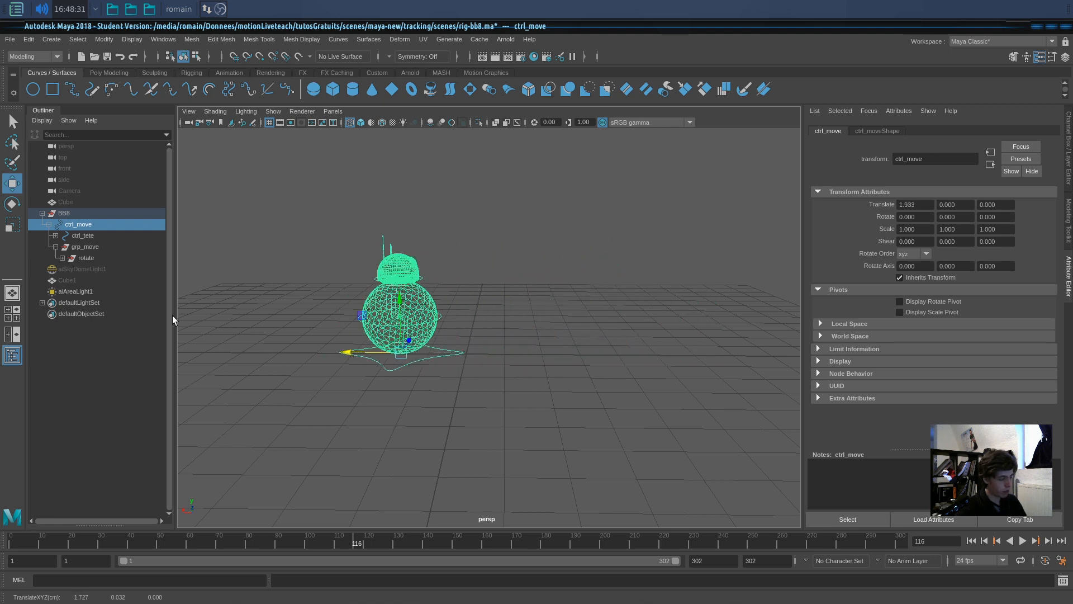
# Step: Show the rotation handles of the rotate group to examine its axes, and deselect it
pyautogui.click(111, 257)
pyautogui.press('e')
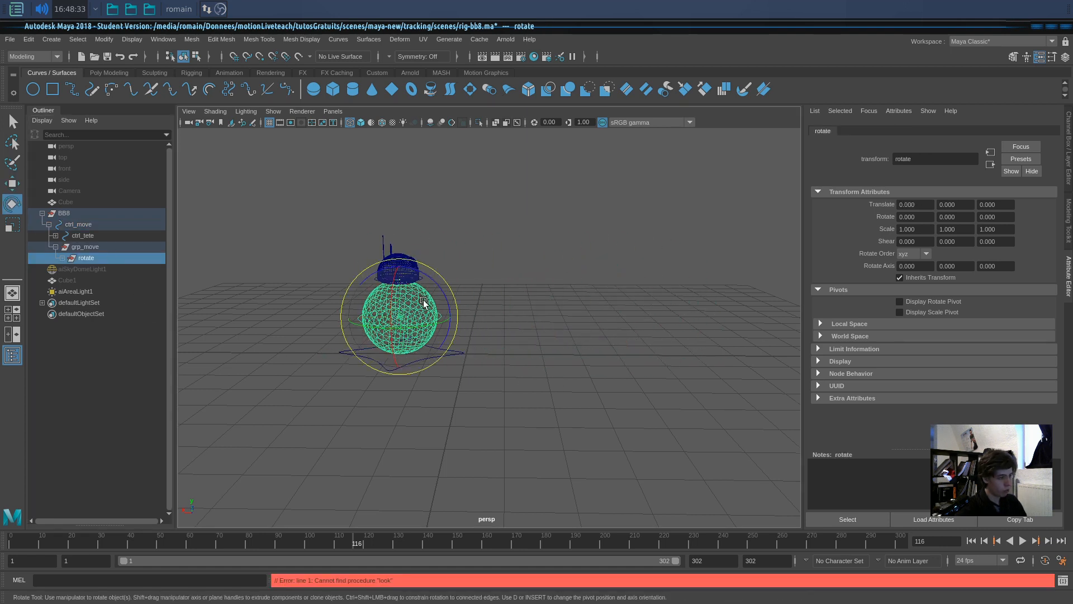
pyautogui.click(465, 375)
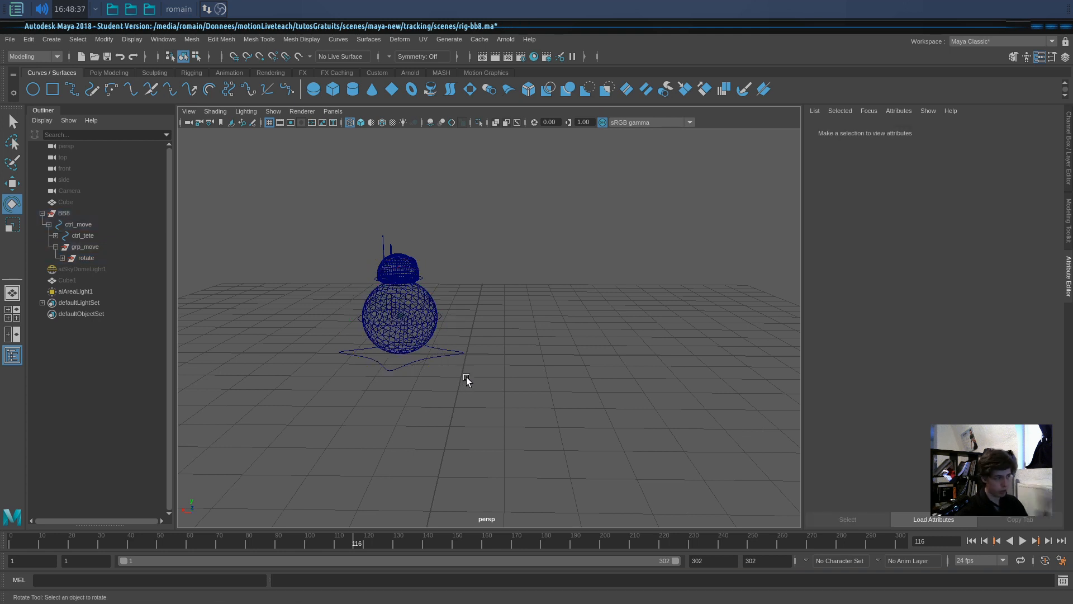
# Step: Open the Expression Editor and begin the expression with rotate.rotateZ
pyautogui.click(162, 40)
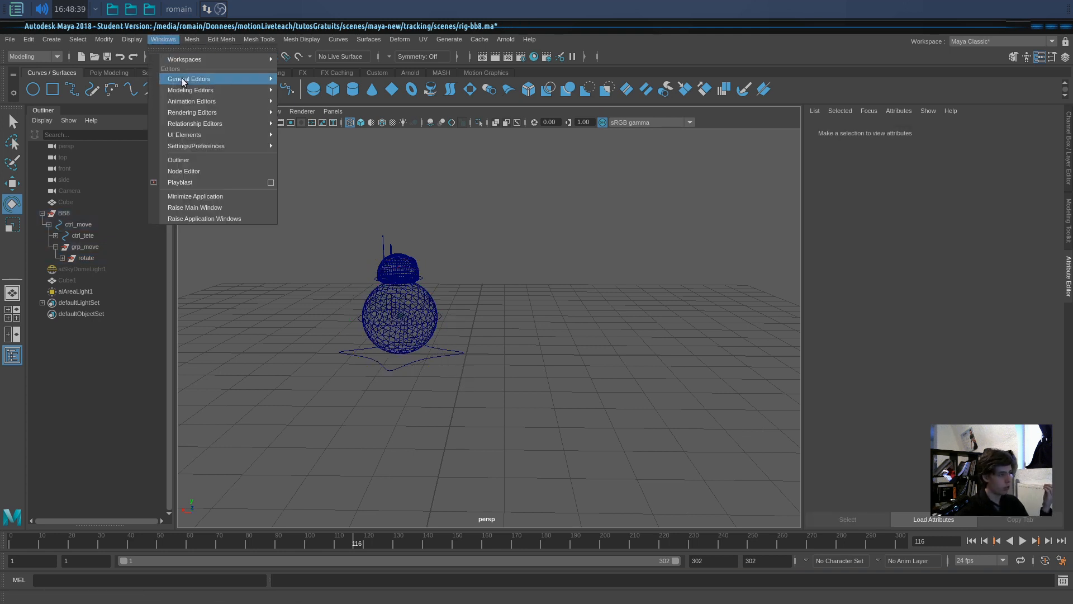
pyautogui.moveTo(251, 101)
pyautogui.click(334, 213)
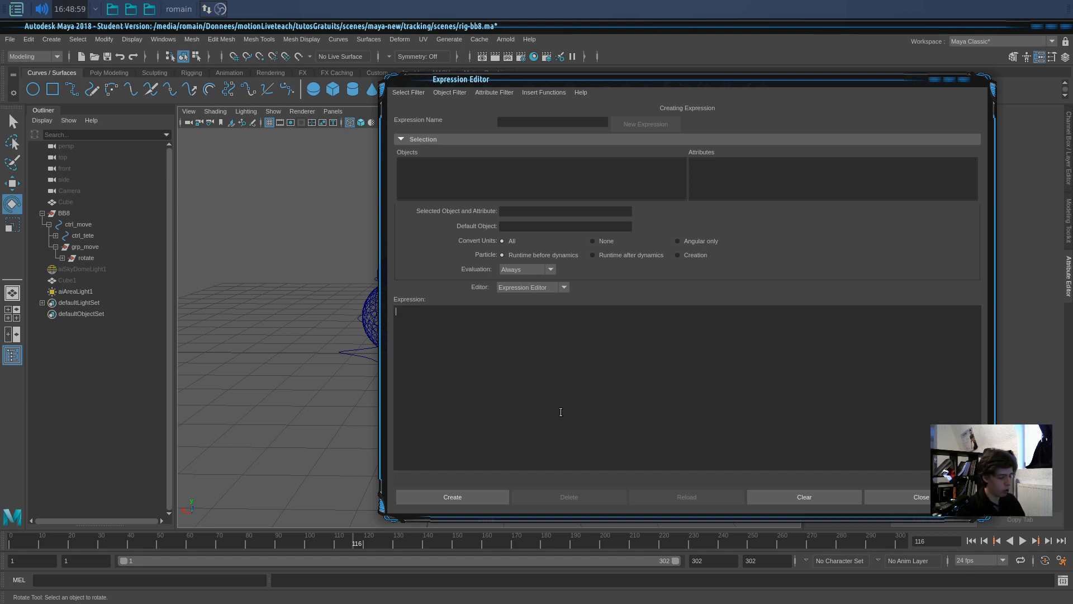
pyautogui.write('ate.rotateZ')
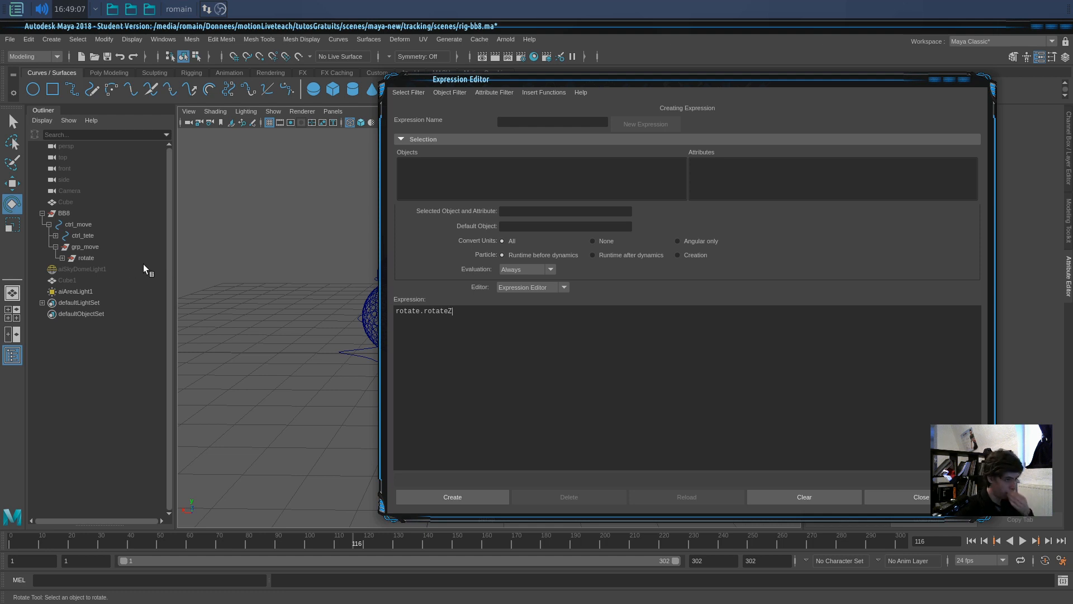
# Step: Move the Expression Editor aside, select the rotate group to check its rotation axis, and bring the editor back
pyautogui.moveTo(587, 84); pyautogui.dragTo(1072, 85)
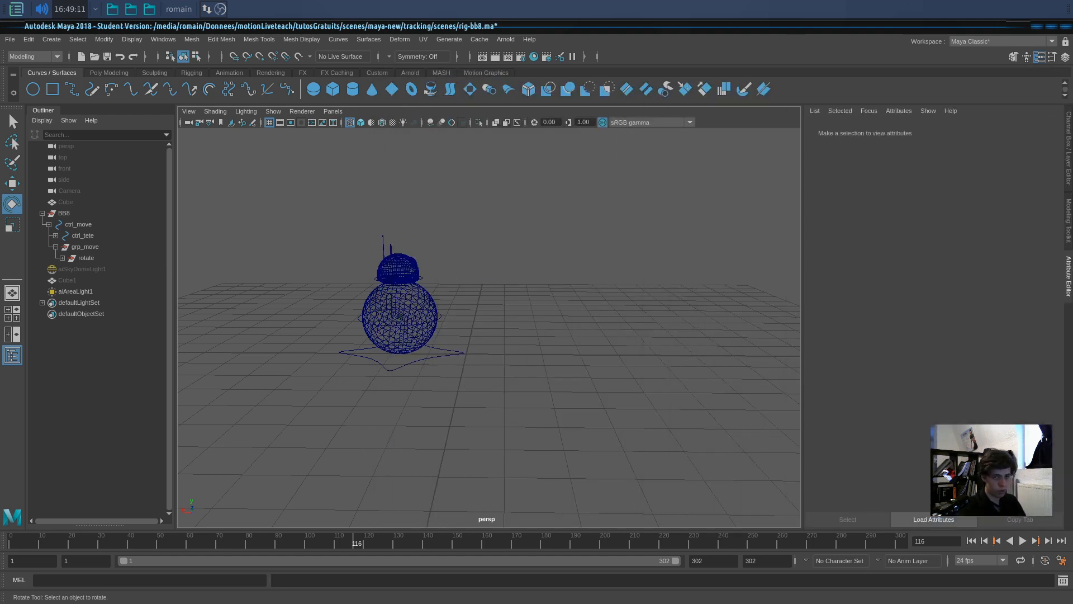
pyautogui.moveTo(1072, 77)
pyautogui.mouseDown()
pyautogui.moveTo(700, 73)
pyautogui.moveTo(1072, 71)
pyautogui.mouseUp()
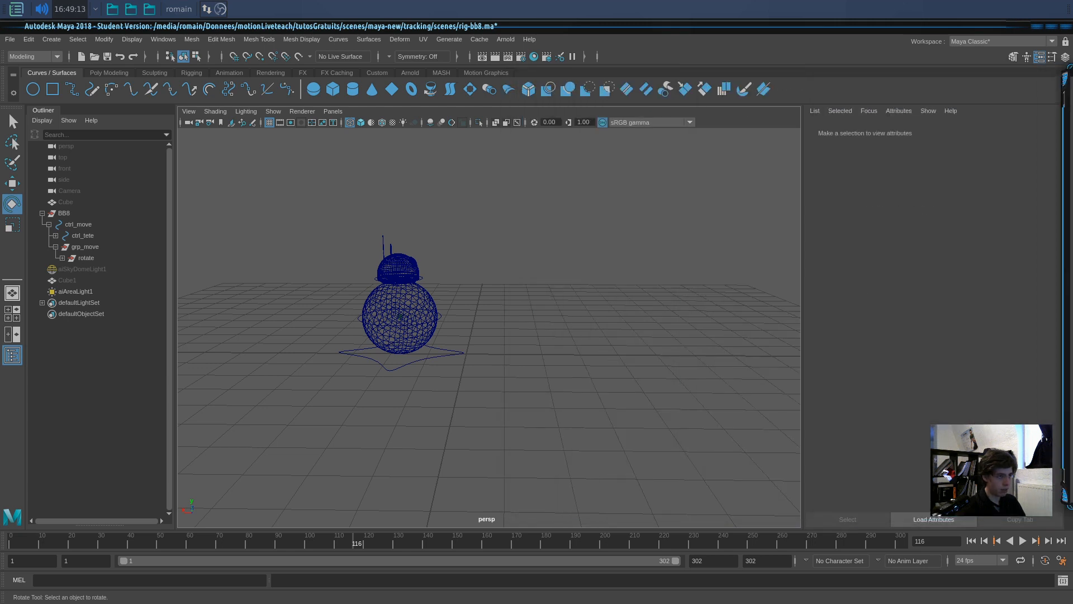
pyautogui.click(142, 258)
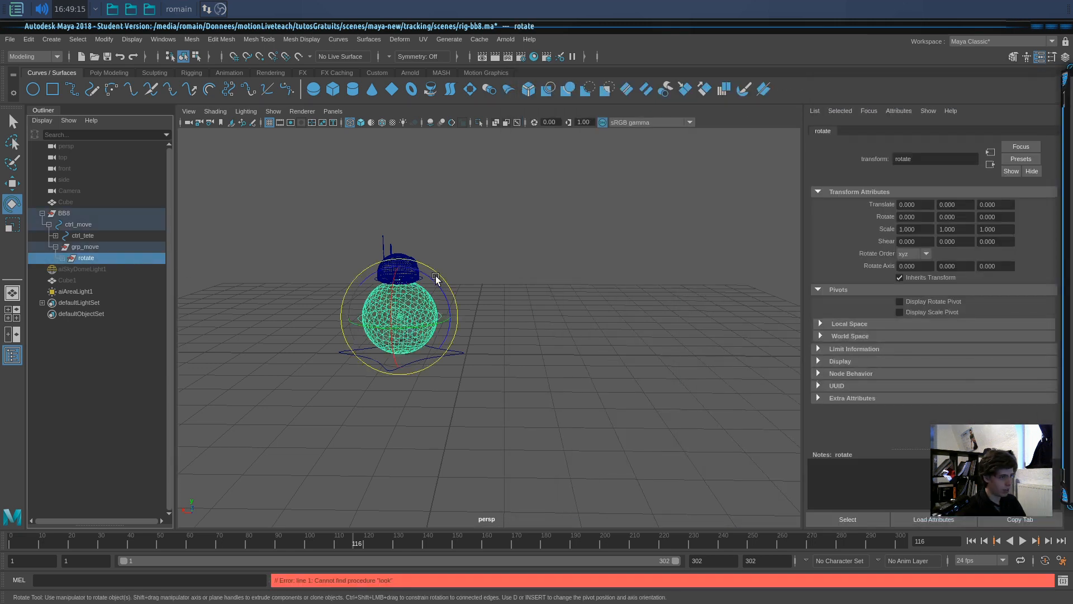
pyautogui.moveTo(1072, 69); pyautogui.dragTo(880, 79)
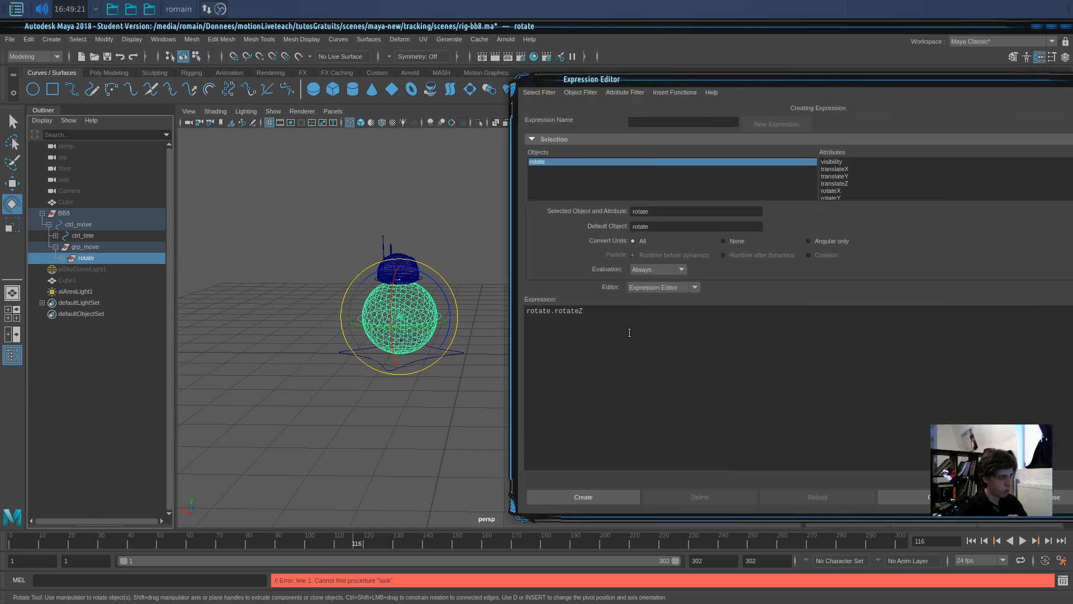
# Step: Complete the expression as rotate.rotateZ = ctrl_move.translateX; and create it
pyautogui.write('= c')
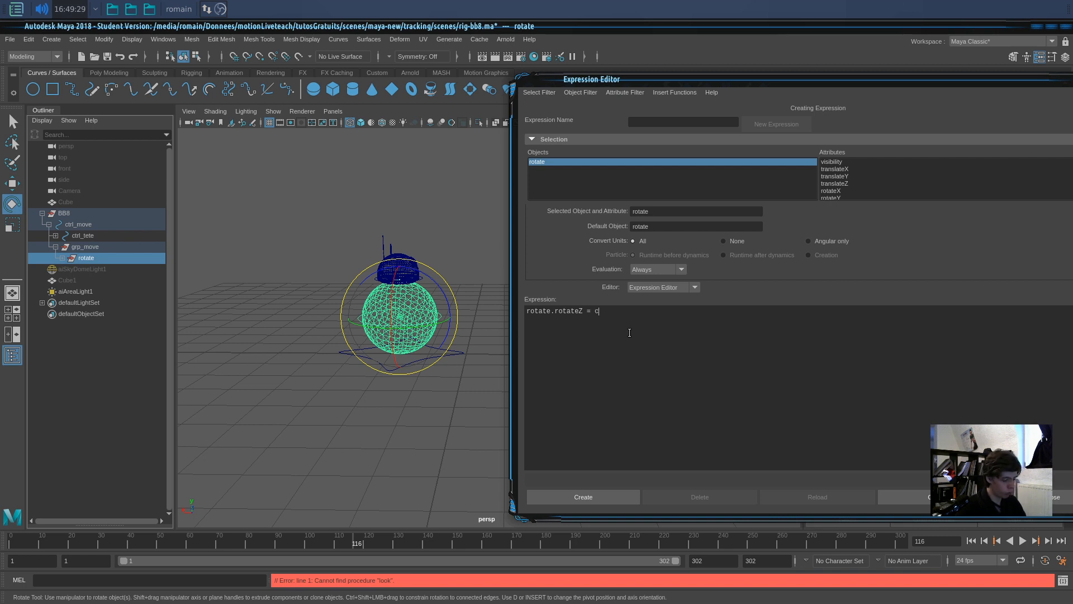
pyautogui.write('_move.translateX;')
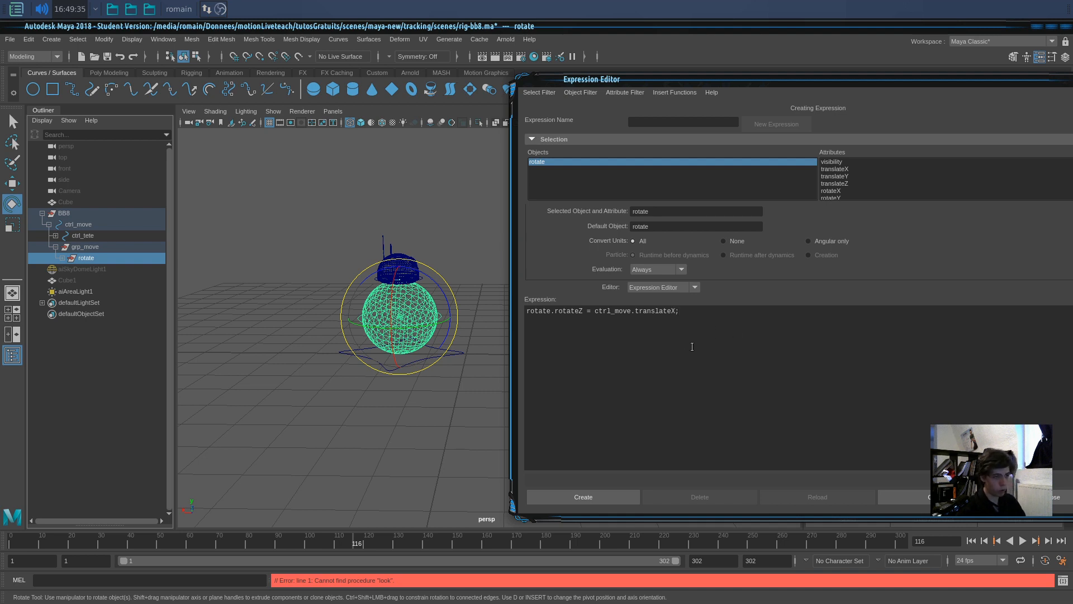
pyautogui.click(592, 496)
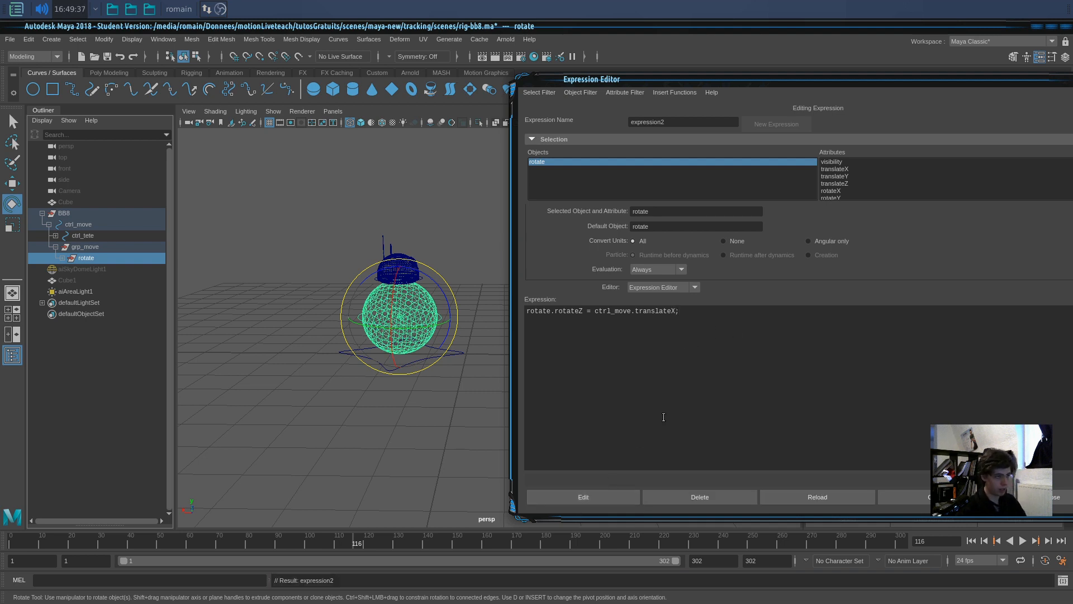
# Step: Clear the editor from view and test the expression by moving ctrl_move back along X to about 0.22
pyautogui.moveTo(691, 80); pyautogui.dragTo(1072, 48)
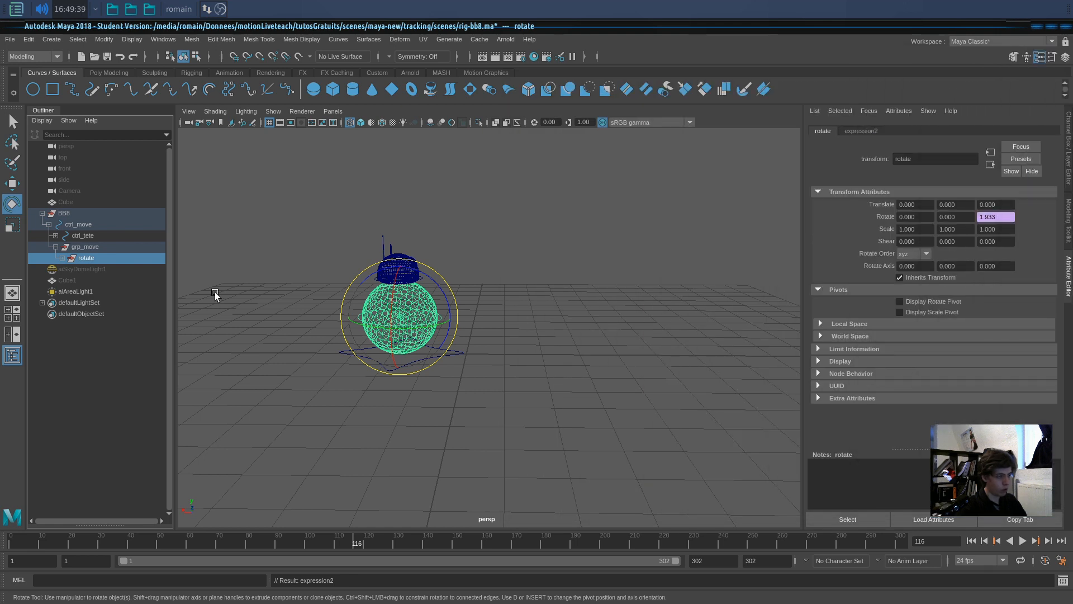
pyautogui.click(97, 225)
pyautogui.press('w')
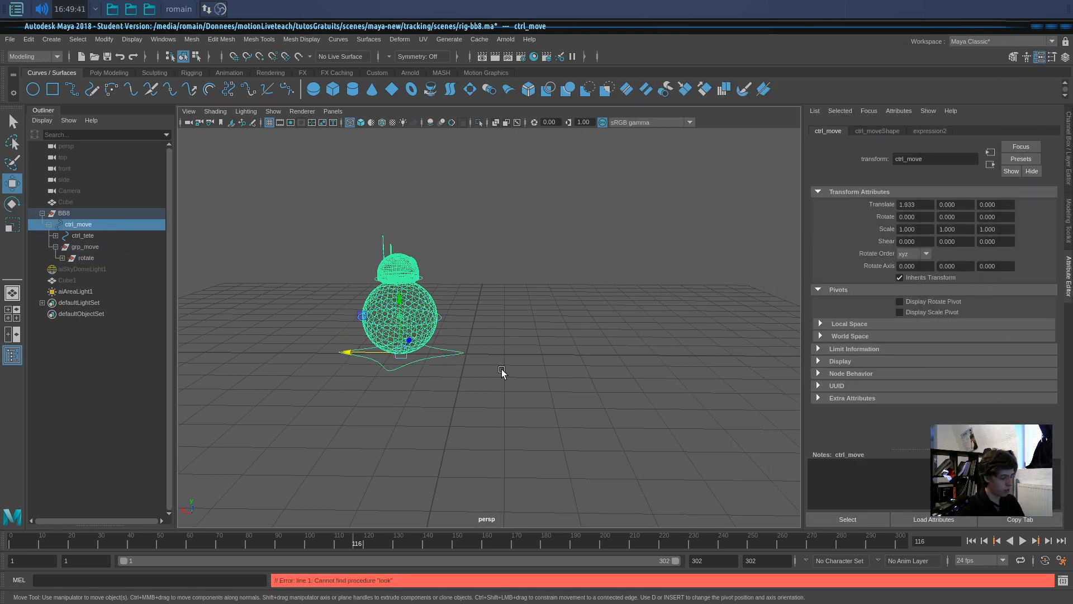
pyautogui.moveTo(355, 354); pyautogui.dragTo(415, 334)
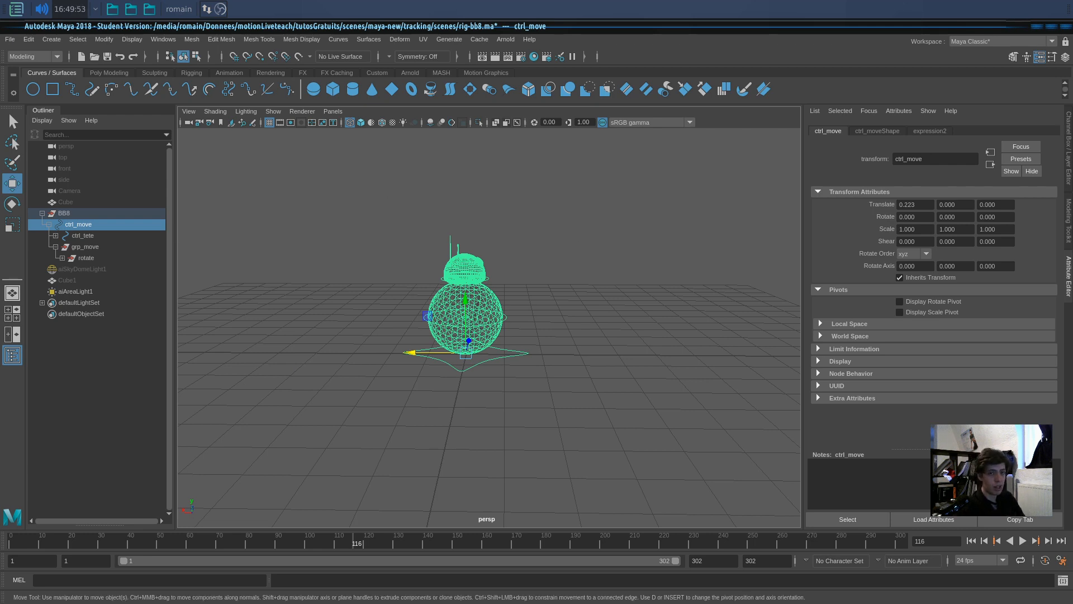
# Step: Review expression2 on ctrl_move, select the rotate group and open the Expression Editor for its Rotate Z channel
pyautogui.moveTo(1072, 84)
pyautogui.mouseDown()
pyautogui.moveTo(603, 98)
pyautogui.moveTo(1072, 80)
pyautogui.mouseUp()
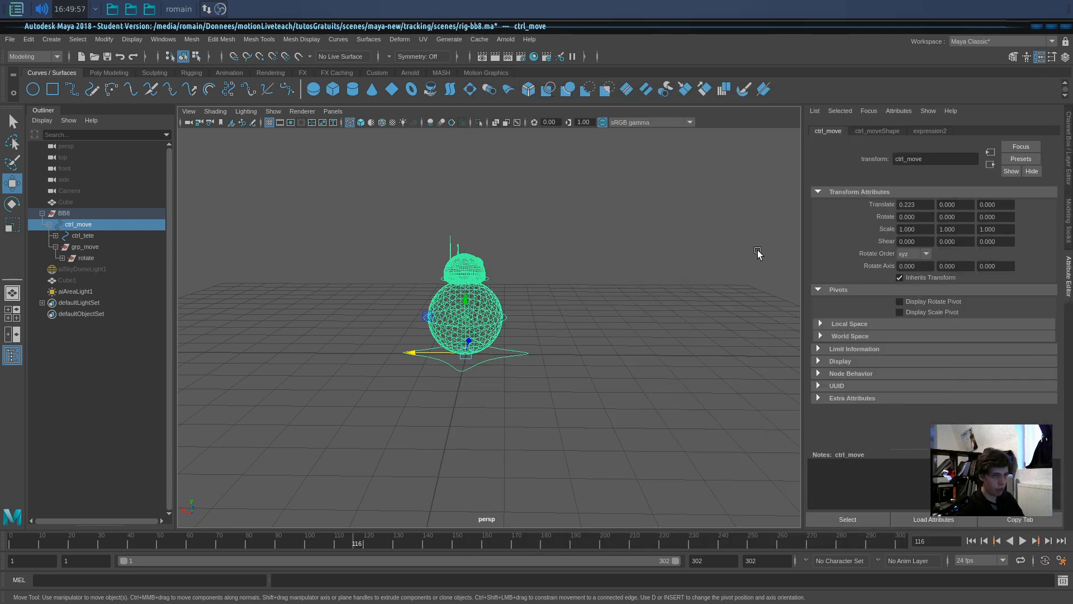
pyautogui.click(924, 132)
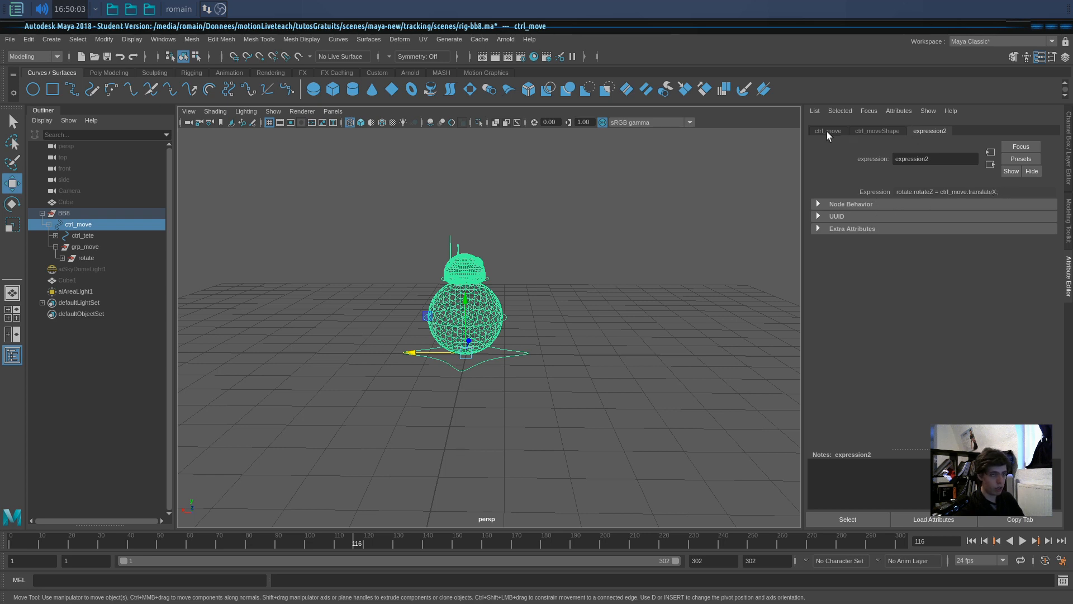
pyautogui.click(1069, 151)
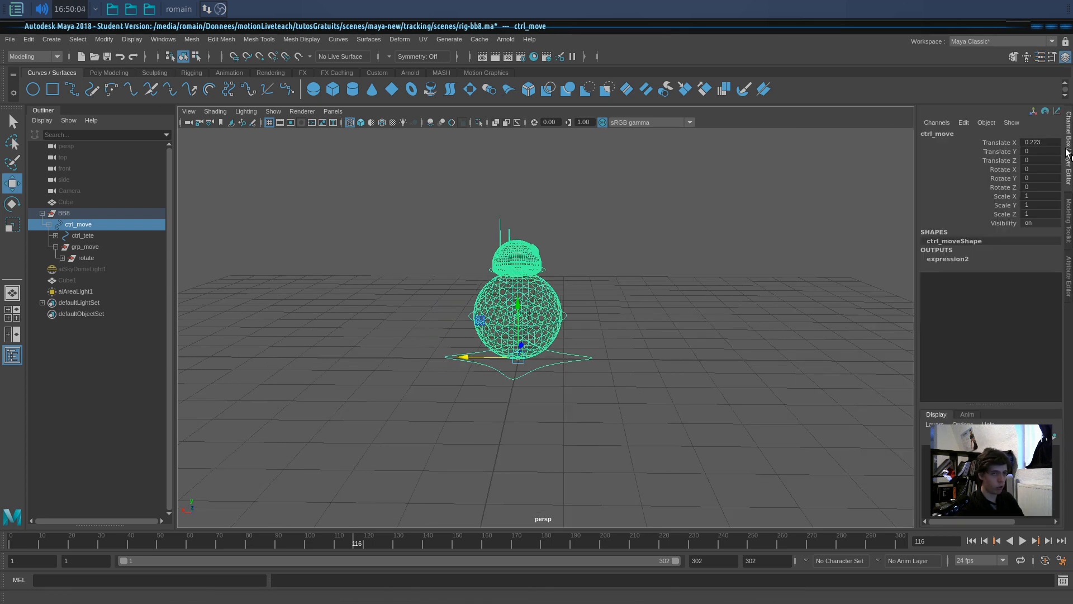
pyautogui.click(88, 258)
pyautogui.press('e')
pyautogui.click(1007, 187)
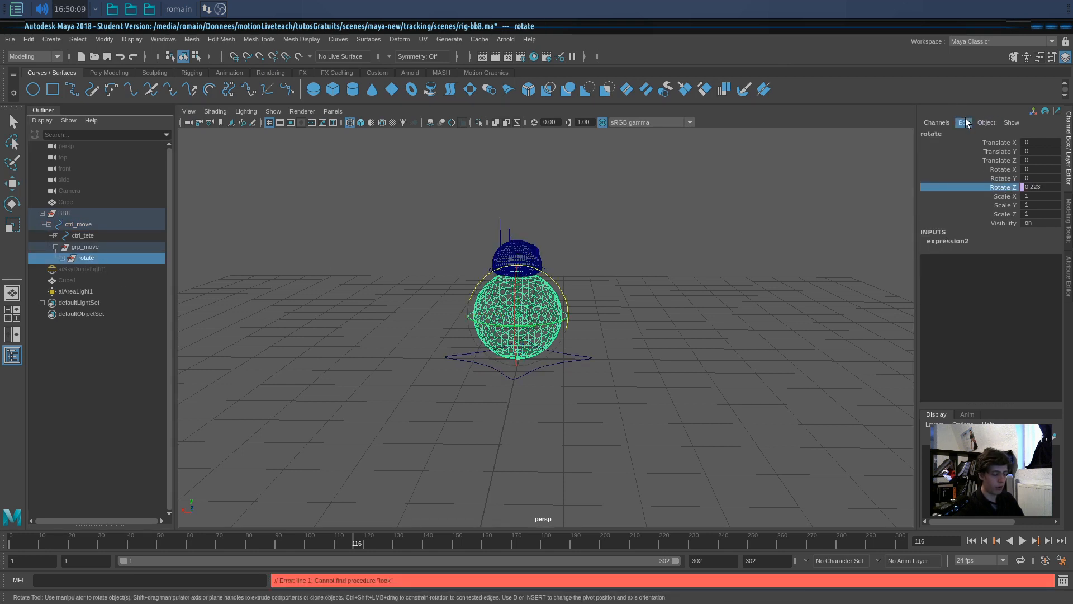
pyautogui.click(968, 123)
pyautogui.click(974, 135)
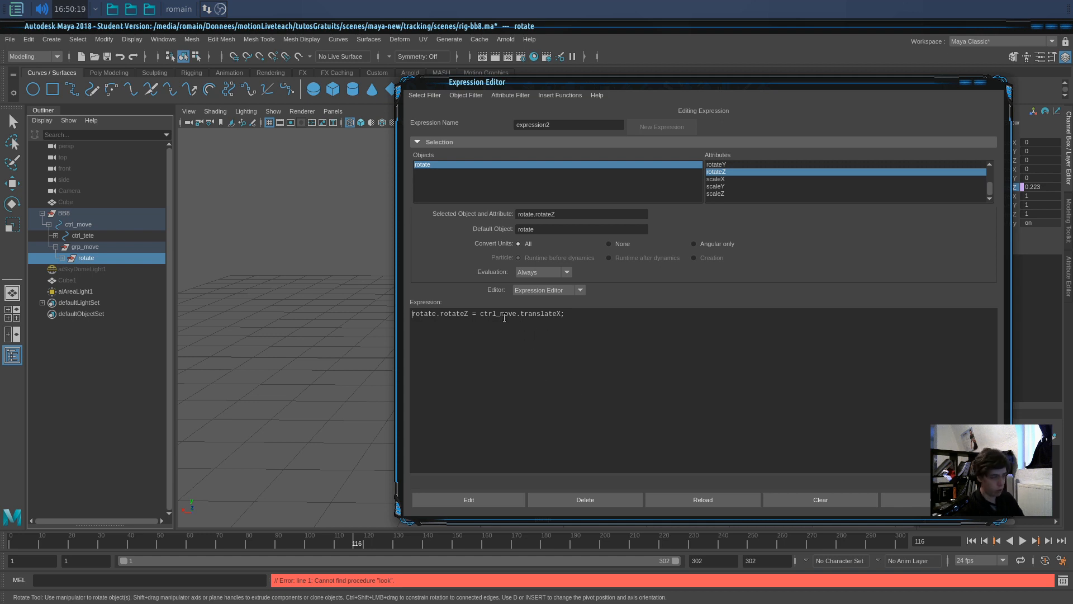
# Step: Change the expression to rotate.rotateZ = - rad_to_deg(ctrl_move.translateX); and apply the edit
pyautogui.write('-')
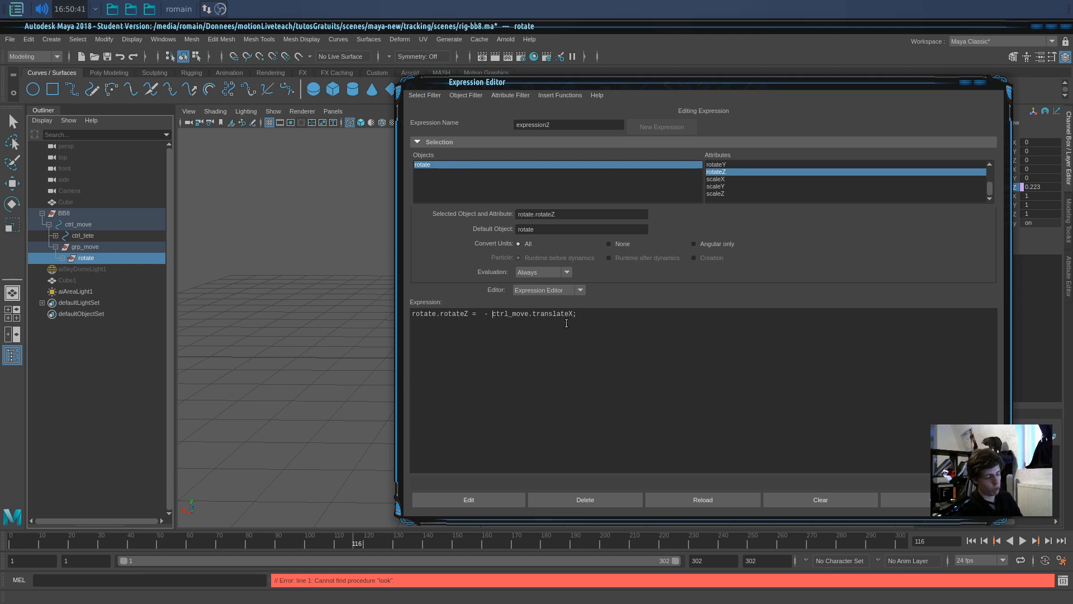
pyautogui.write('rad')
pyautogui.write('_to_deg')
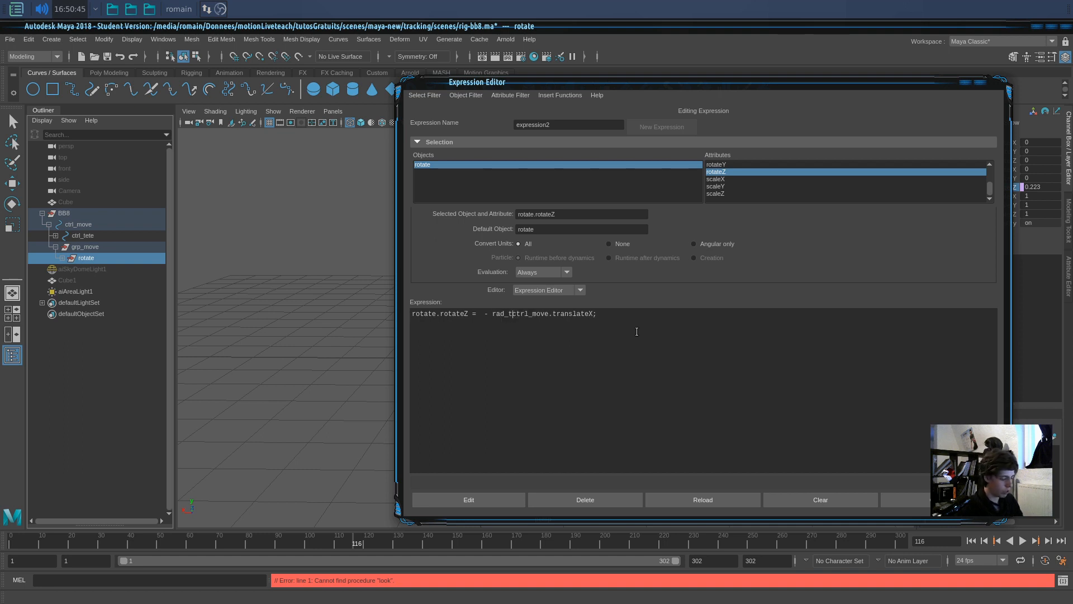
pyautogui.write('(')
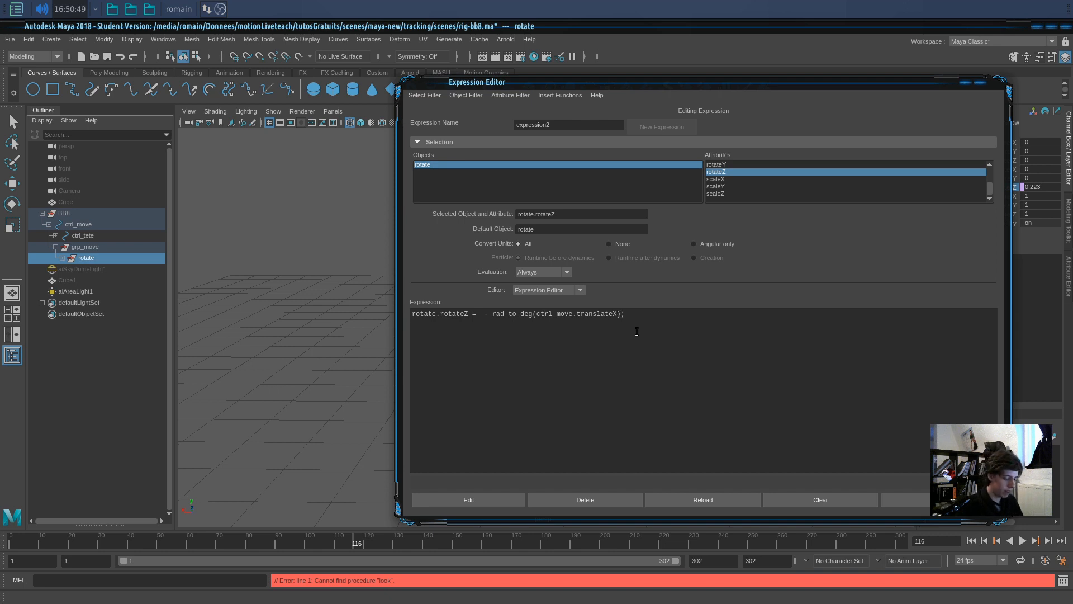
pyautogui.click(518, 499)
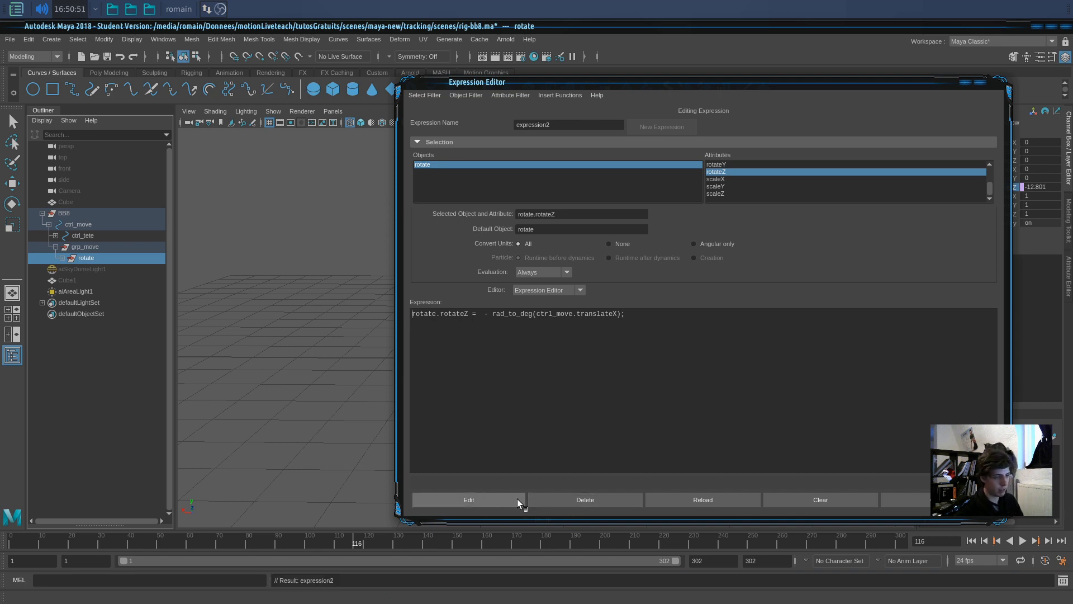
# Step: Clear the editor from view, switch the viewport to shaded display and test the expression by moving ctrl_move along X to about 0.83
pyautogui.moveTo(650, 82); pyautogui.dragTo(1072, 73)
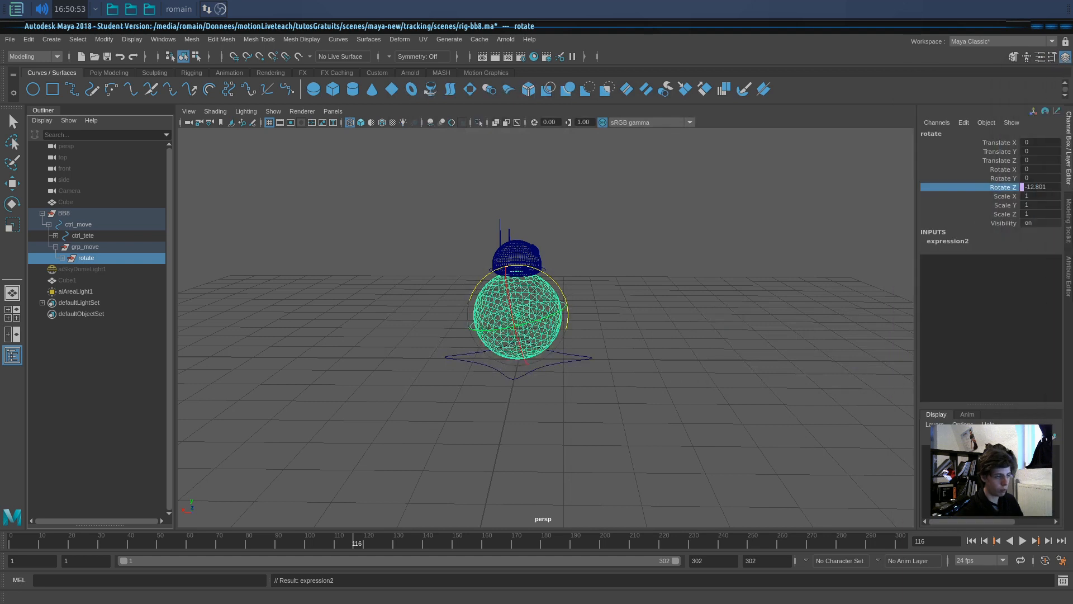
pyautogui.click(714, 358)
pyautogui.click(126, 260)
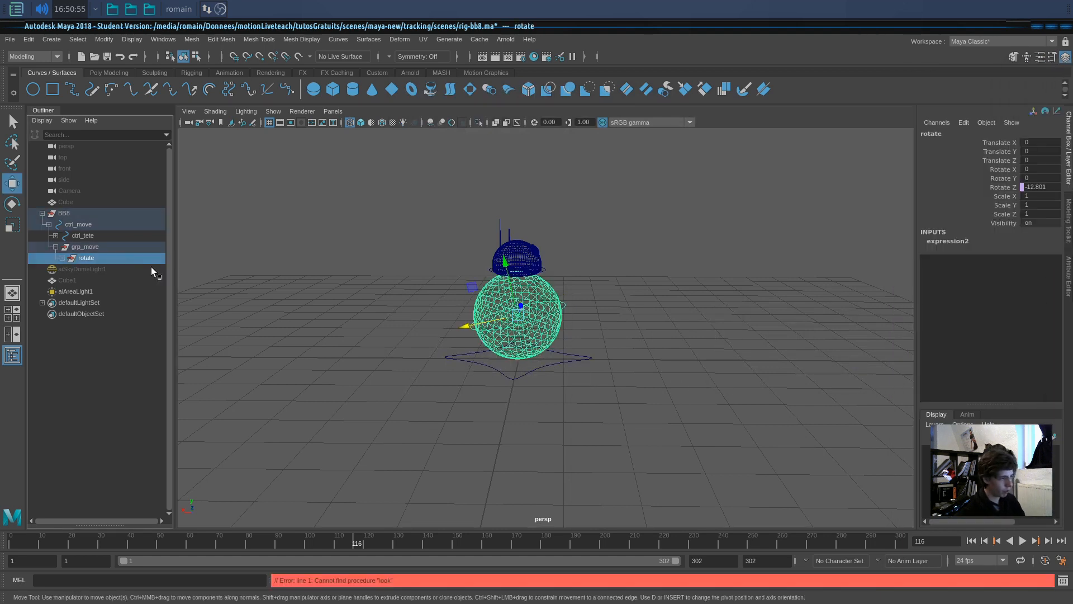
pyautogui.click(104, 225)
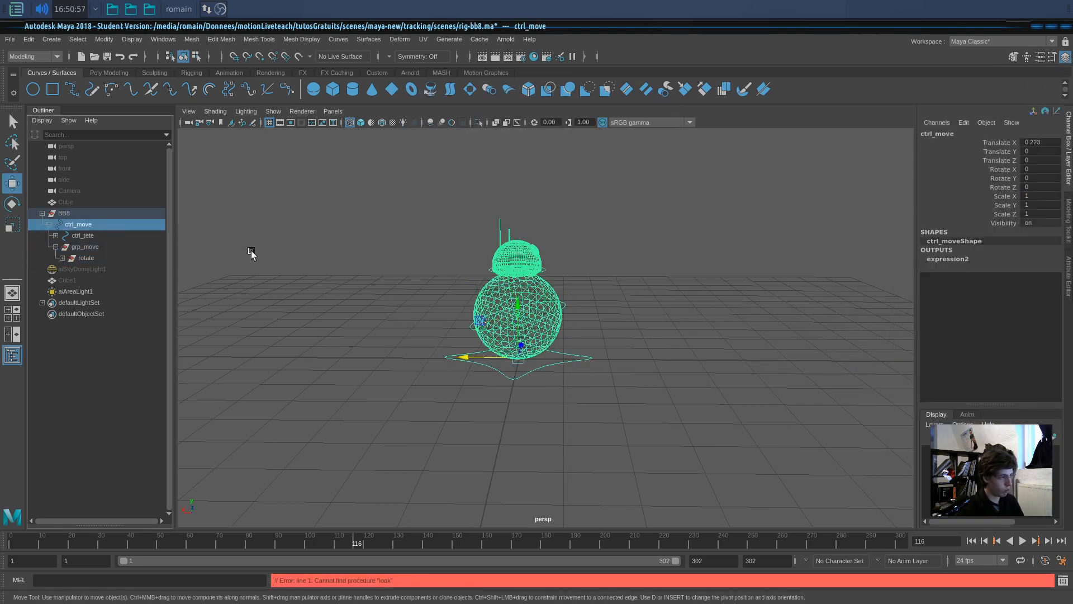
pyautogui.moveTo(458, 356)
pyautogui.mouseDown()
pyautogui.moveTo(348, 361)
pyautogui.moveTo(628, 443)
pyautogui.moveTo(788, 441)
pyautogui.moveTo(697, 470)
pyautogui.moveTo(441, 488)
pyautogui.mouseUp()
pyautogui.click(552, 489)
pyautogui.press('5')
pyautogui.click(492, 378)
pyautogui.moveTo(443, 359); pyautogui.dragTo(447, 445)
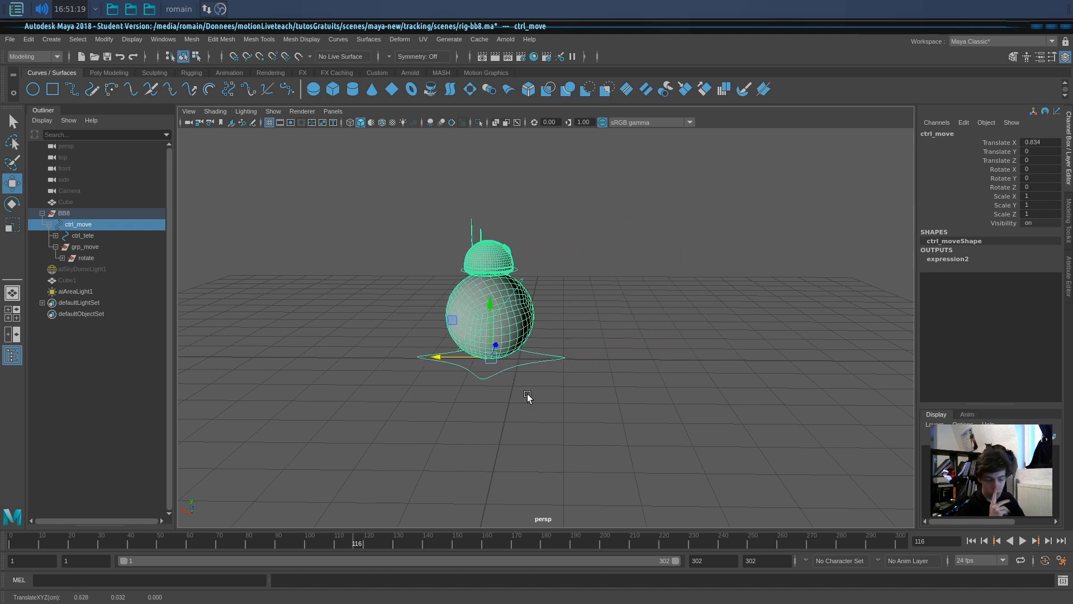
# Step: Test ctrl_move along X to about -0.37 and along Z to about 1.55, and reset its Translate Z to 0
pyautogui.moveTo(434, 358); pyautogui.dragTo(685, 372)
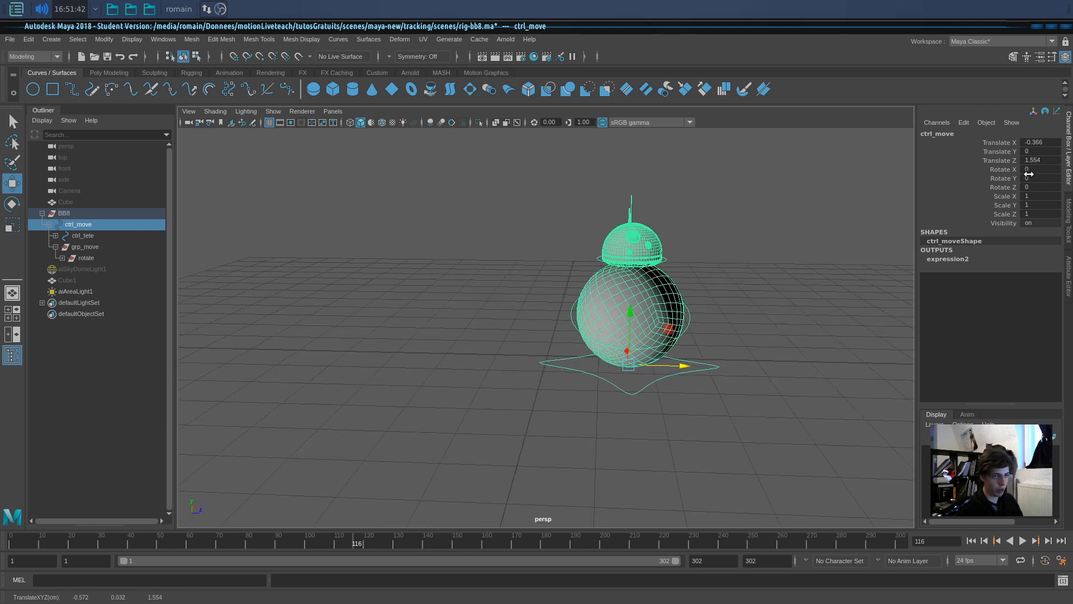
pyautogui.doubleClick(1037, 162)
pyautogui.write('0')
pyautogui.press('Return')
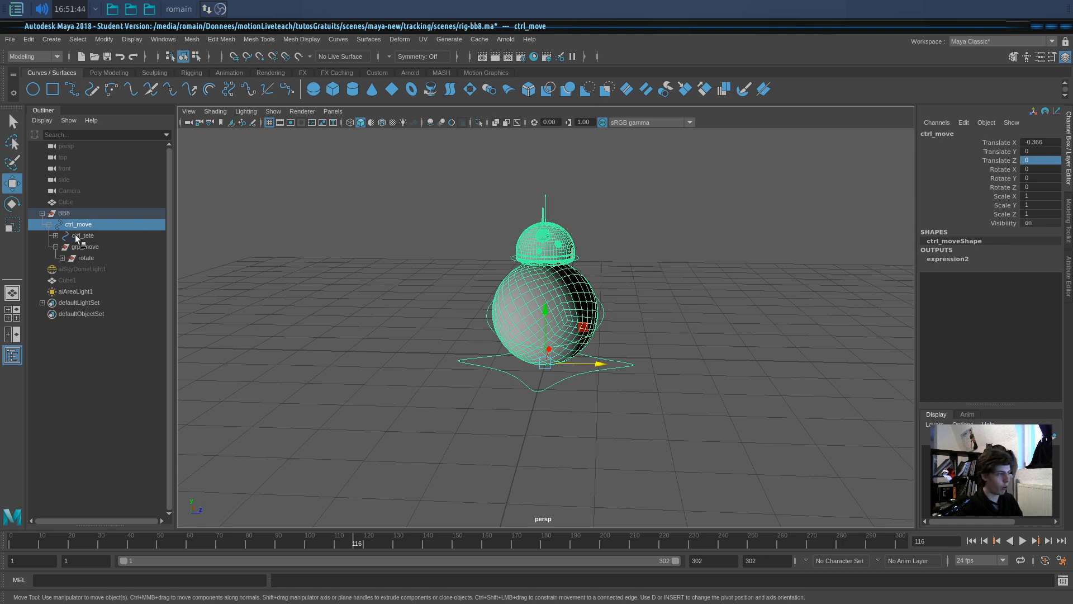
# Step: Select the rotate group, check its rotation axes in the viewport and reopen its Rotate Z expression for editing
pyautogui.click(85, 258)
pyautogui.rightClick(993, 189)
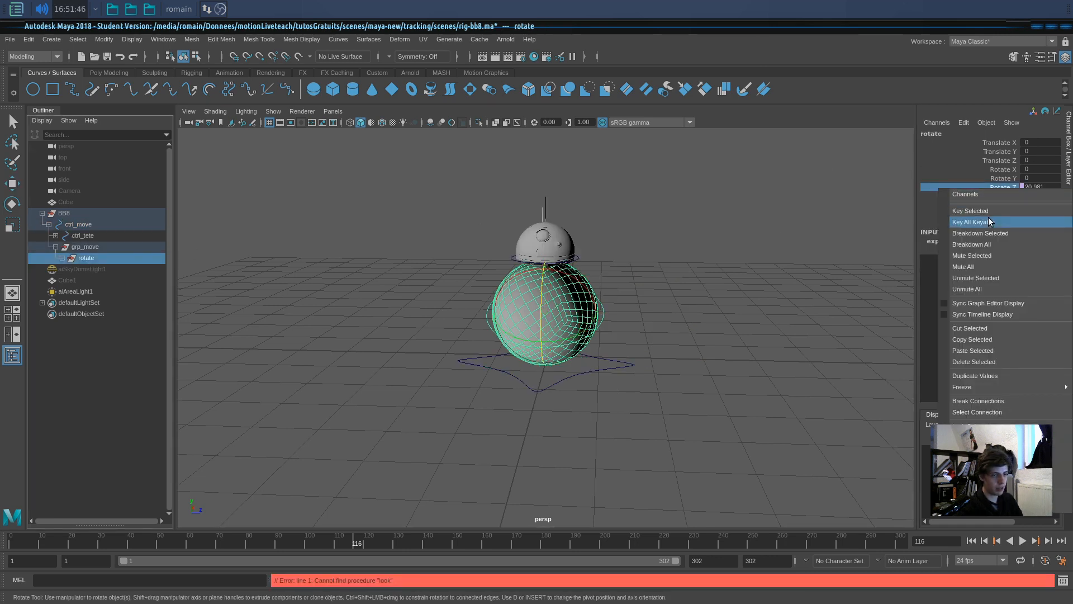
pyautogui.click(987, 121)
pyautogui.click(965, 122)
pyautogui.click(972, 134)
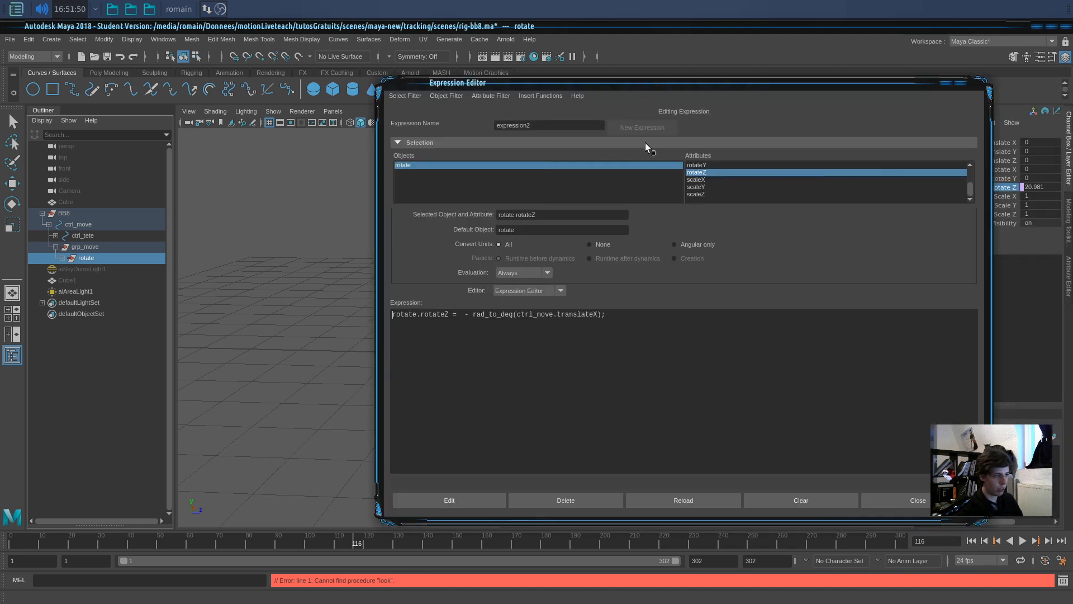
pyautogui.middleClick(645, 87)
pyautogui.keyDown('alt'); pyautogui.moveTo(692, 294); pyautogui.dragTo(638, 354); pyautogui.keyUp('alt')
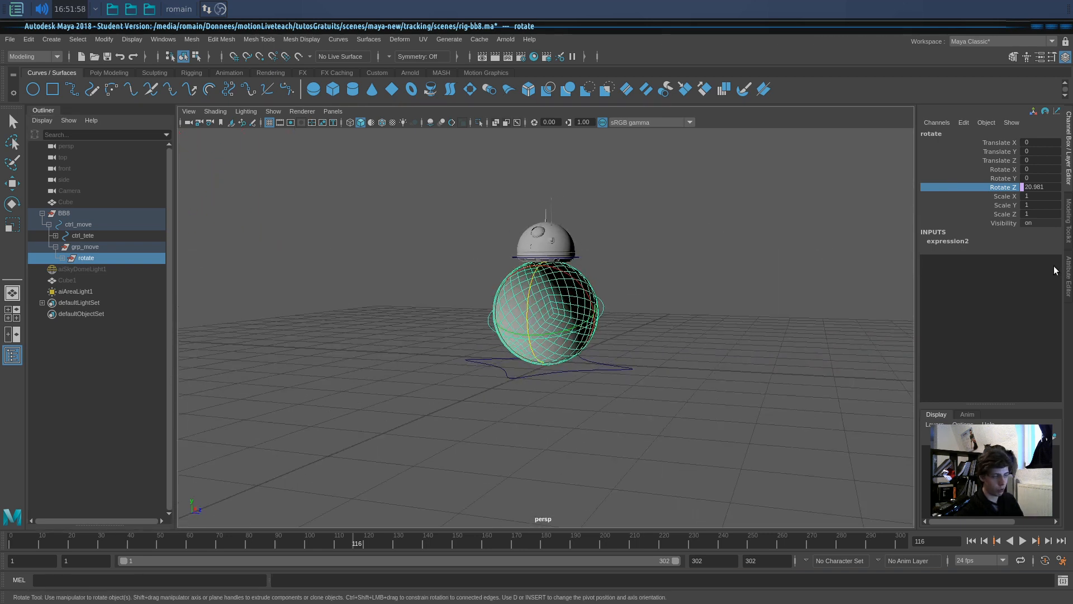
pyautogui.rightClick(995, 188)
pyautogui.click(1026, 391)
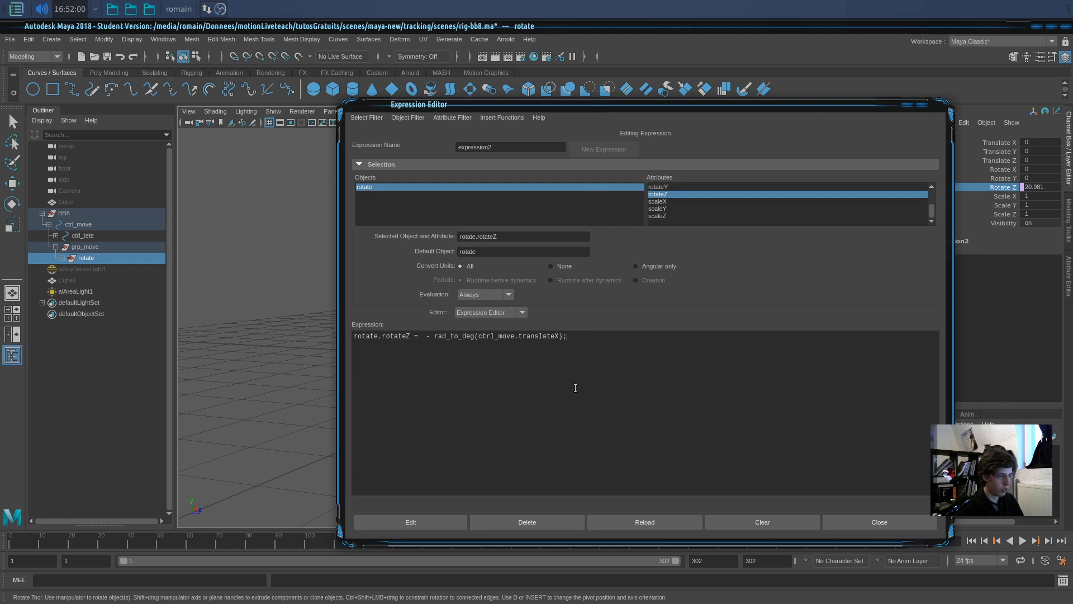
# Step: Add the second line rotate.rotateX = rad_to_deg(ctrl_move.translateZ) to the expression and apply the edit
pyautogui.write('rotate')
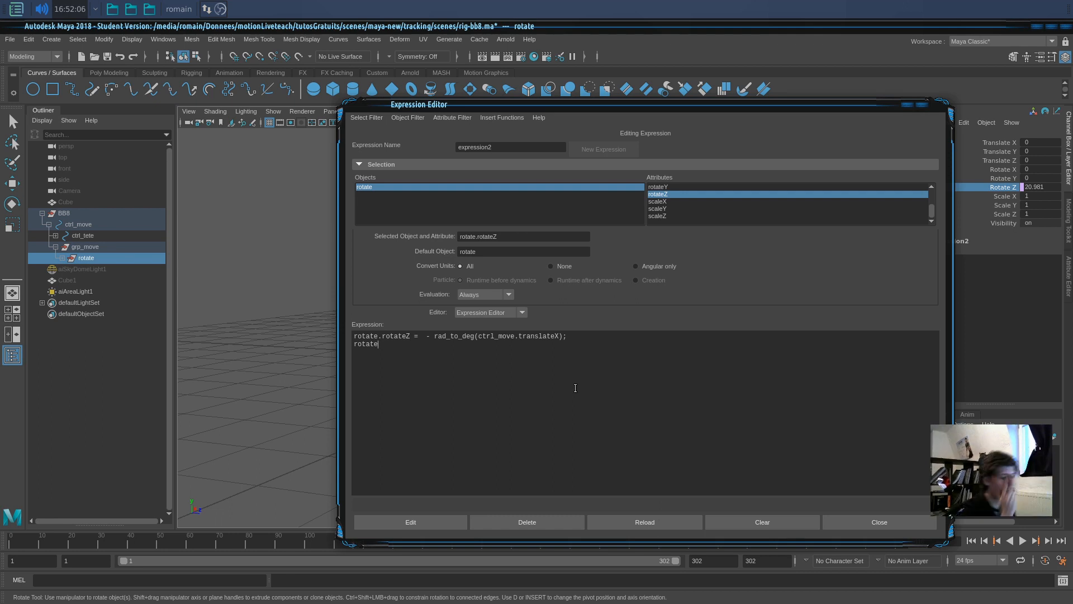
pyautogui.write('.rotateX')
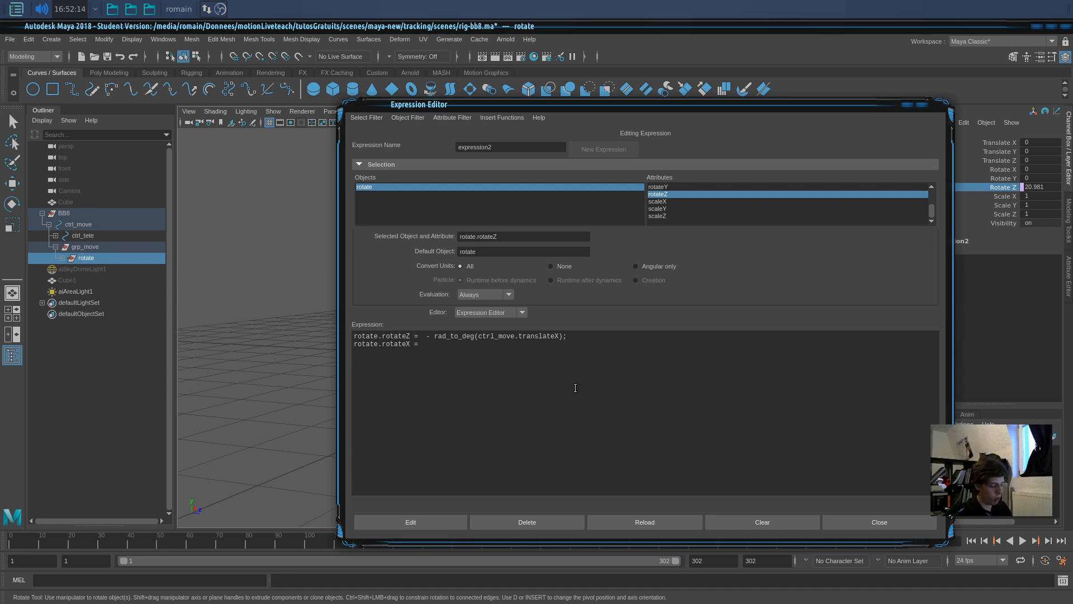
pyautogui.write('= rad_to')
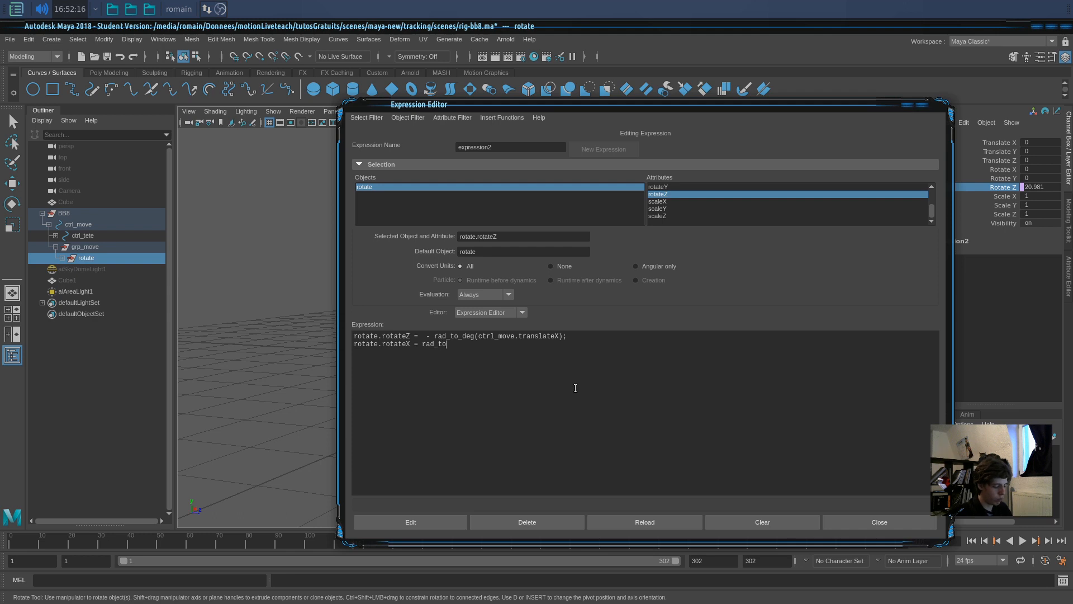
pyautogui.write('deg')
pyautogui.press('BackSpace')
pyautogui.press('BackSpace')
pyautogui.press('BackSpace')
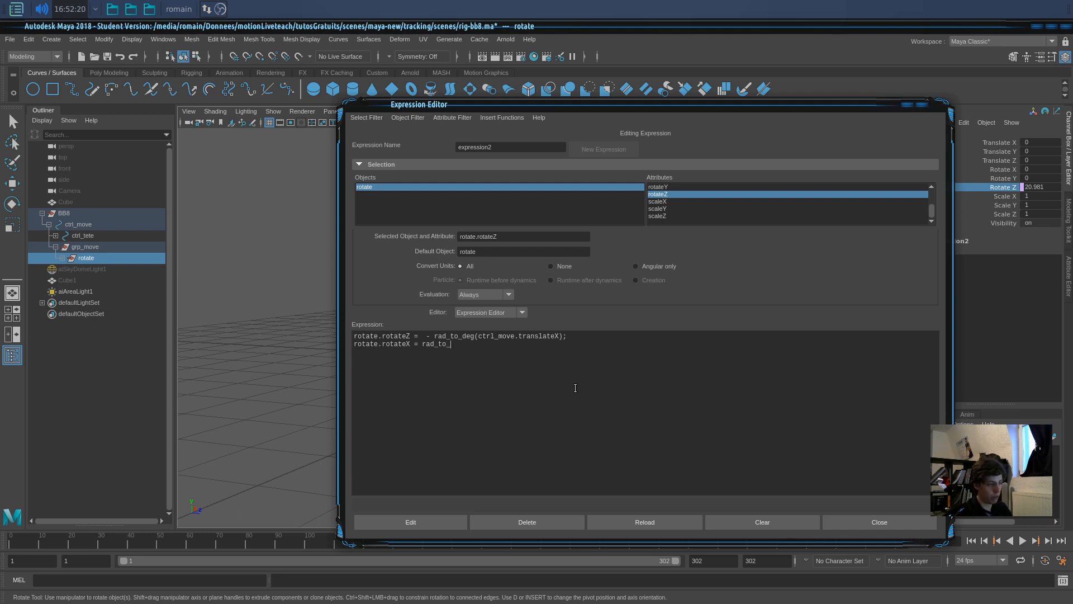
pyautogui.write('deg(')
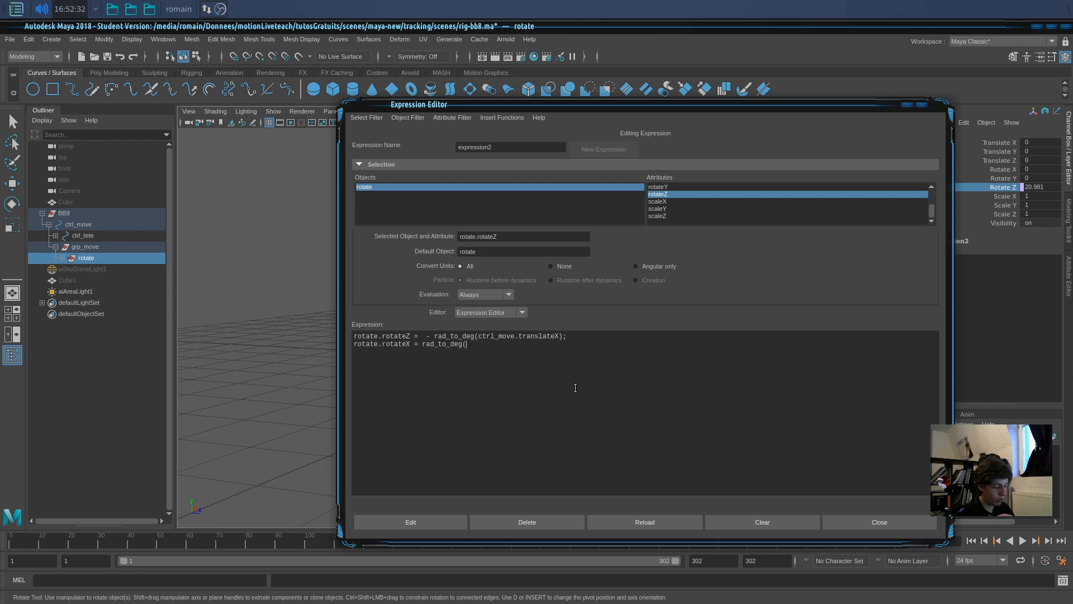
pyautogui.write(')')
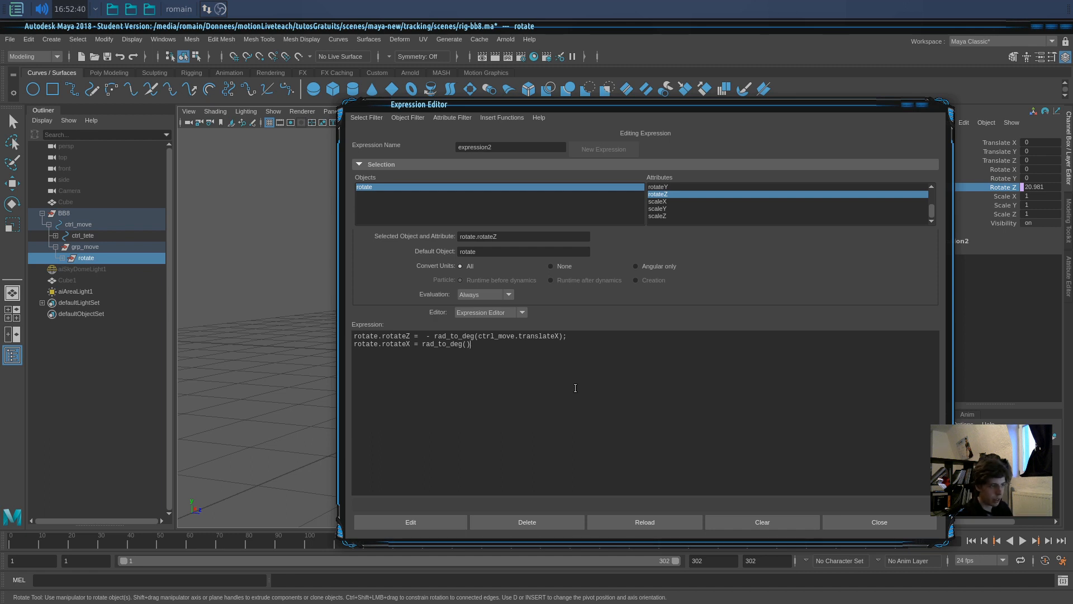
pyautogui.write('ctrl')
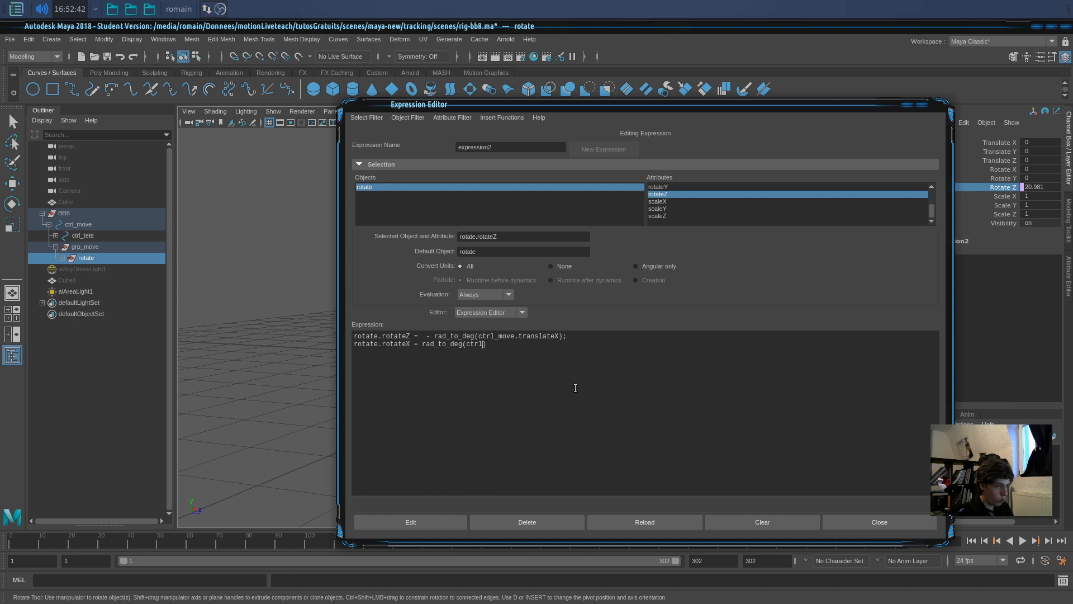
pyautogui.write('_move.translateZ')
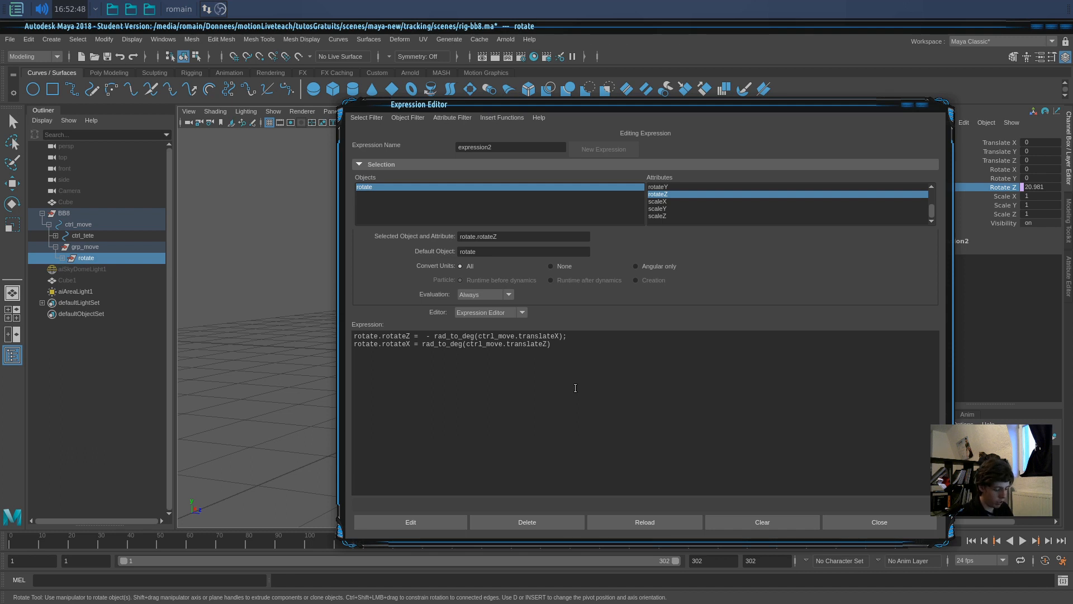
pyautogui.click(425, 524)
# Step: Clear the editor from view and test the rolling by moving ctrl_move to about 0.58 in X and 1.01 in Z
pyautogui.moveTo(674, 135); pyautogui.dragTo(1072, 122)
pyautogui.click(697, 378)
pyautogui.press('w')
pyautogui.click(596, 376)
pyautogui.keyDown('alt'); pyautogui.moveTo(596, 380); pyautogui.dragTo(691, 371); pyautogui.keyUp('alt')
pyautogui.click(651, 350)
# Step: Test the ctrl_bb8 controller by rotating the body freely, and reset its rotation to 0 on all three axes
pyautogui.click(616, 353)
pyautogui.press('e')
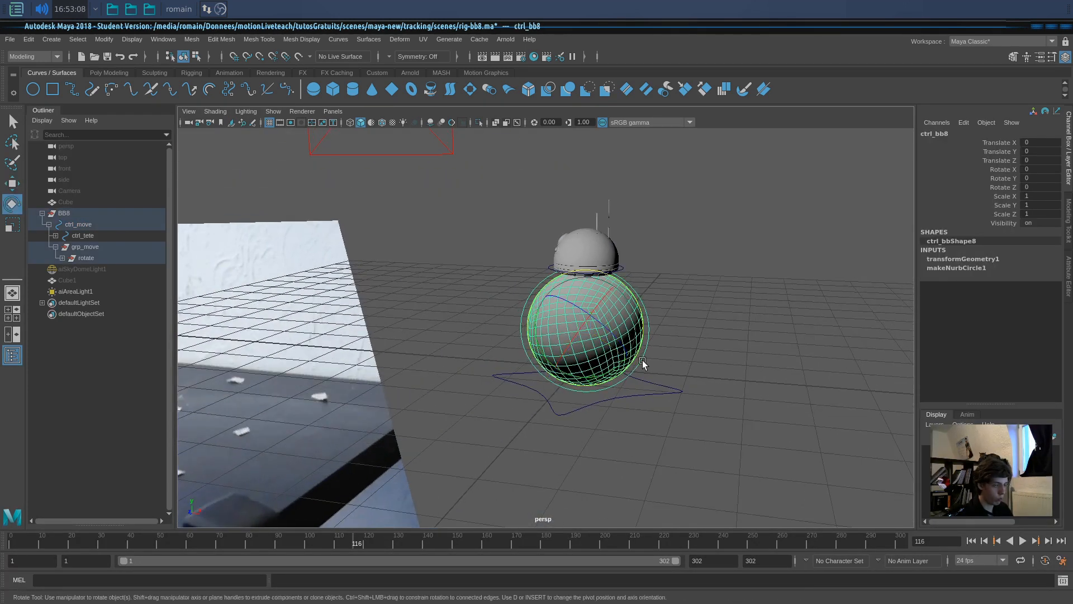
pyautogui.moveTo(612, 348)
pyautogui.mouseDown()
pyautogui.moveTo(573, 354)
pyautogui.moveTo(601, 332)
pyautogui.mouseUp()
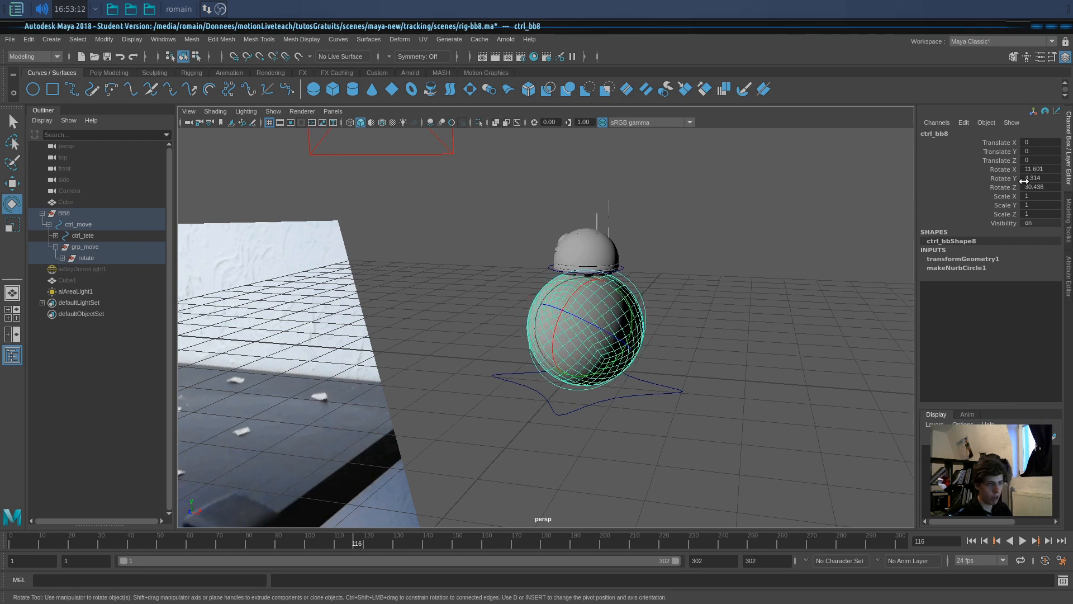
pyautogui.moveTo(1034, 170); pyautogui.dragTo(1037, 190)
pyautogui.write('0')
pyautogui.press('Return')
# Step: Test ctrl_move again by sliding it diagonally across the ground, reset its X, Y and Z translation to 0 and deselect it
pyautogui.click(666, 426)
pyautogui.keyDown('alt'); pyautogui.moveTo(665, 427); pyautogui.dragTo(609, 412); pyautogui.keyUp('alt')
pyautogui.click(589, 390)
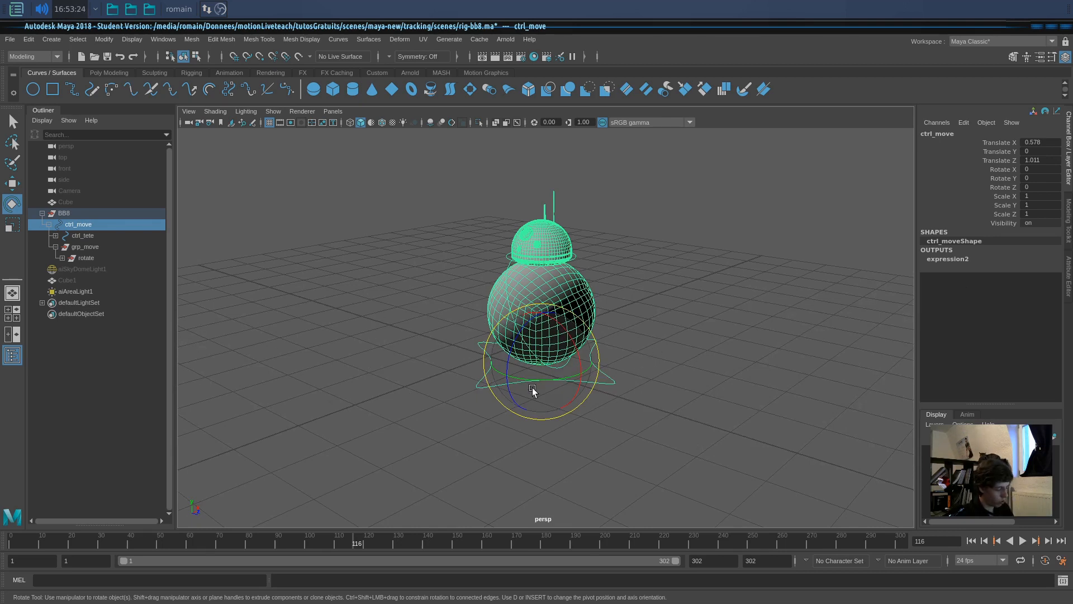
pyautogui.press('w')
pyautogui.keyDown('alt'); pyautogui.moveTo(497, 412); pyautogui.dragTo(563, 414); pyautogui.keyUp('alt')
pyautogui.moveTo(594, 353); pyautogui.dragTo(545, 346)
pyautogui.moveTo(1043, 144); pyautogui.dragTo(1043, 161)
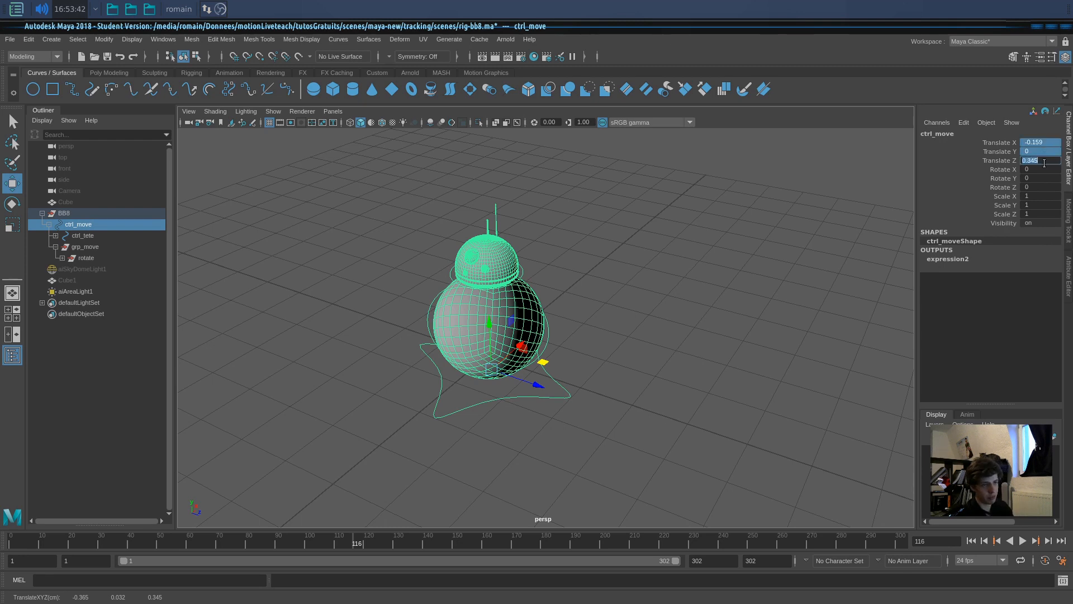
pyautogui.write('0')
pyautogui.press('Return')
pyautogui.click(587, 354)
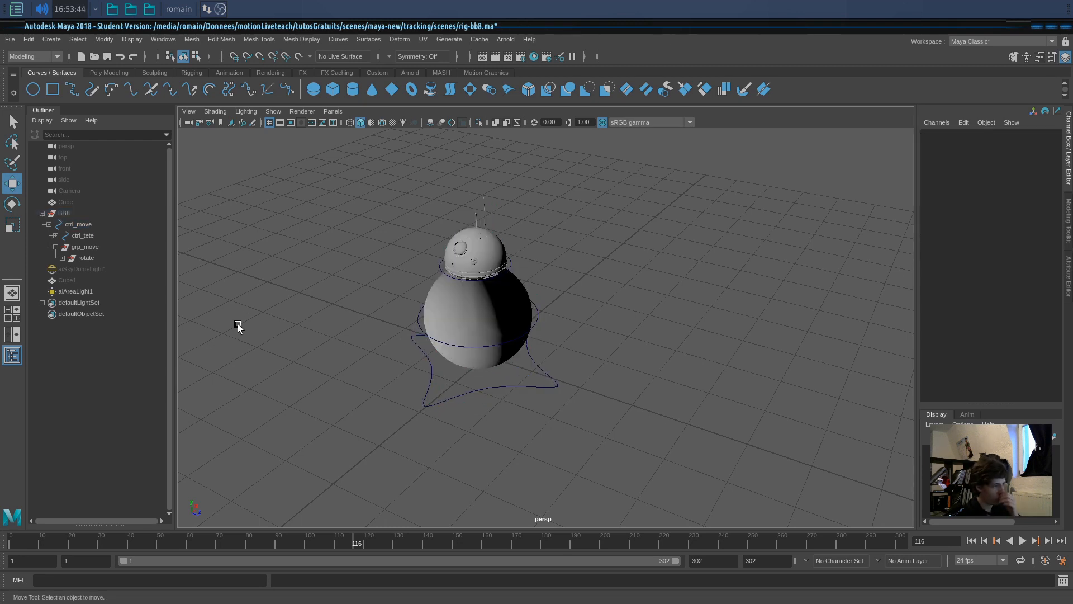
# Step: Unhide the Cube slab in the scene, rename it table, and rename Cube1 as mur
pyautogui.click(108, 279)
pyautogui.press('h')
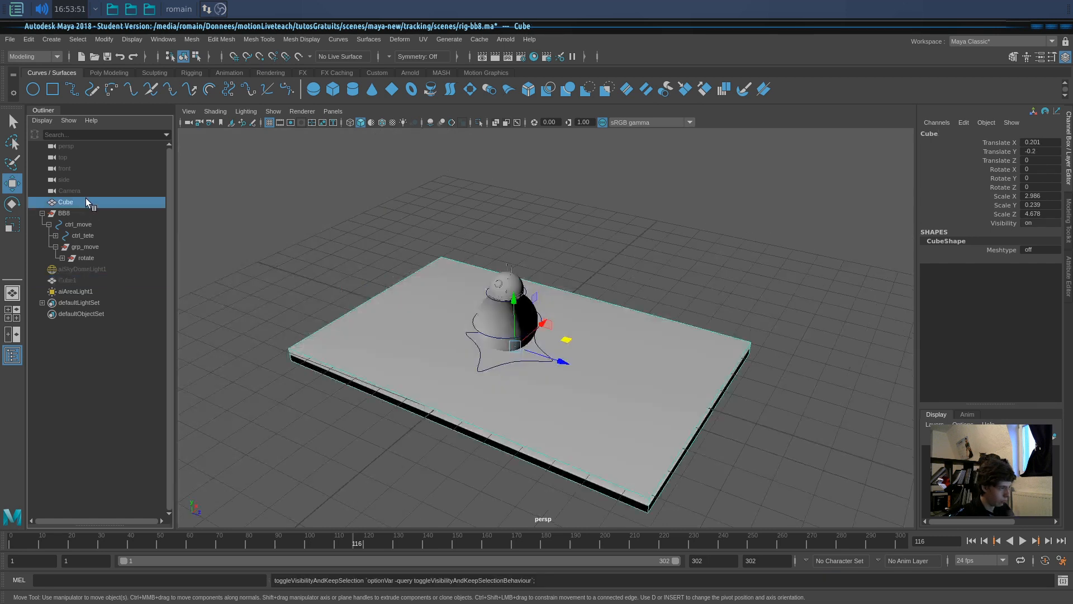
pyautogui.doubleClick(86, 199)
pyautogui.write('table')
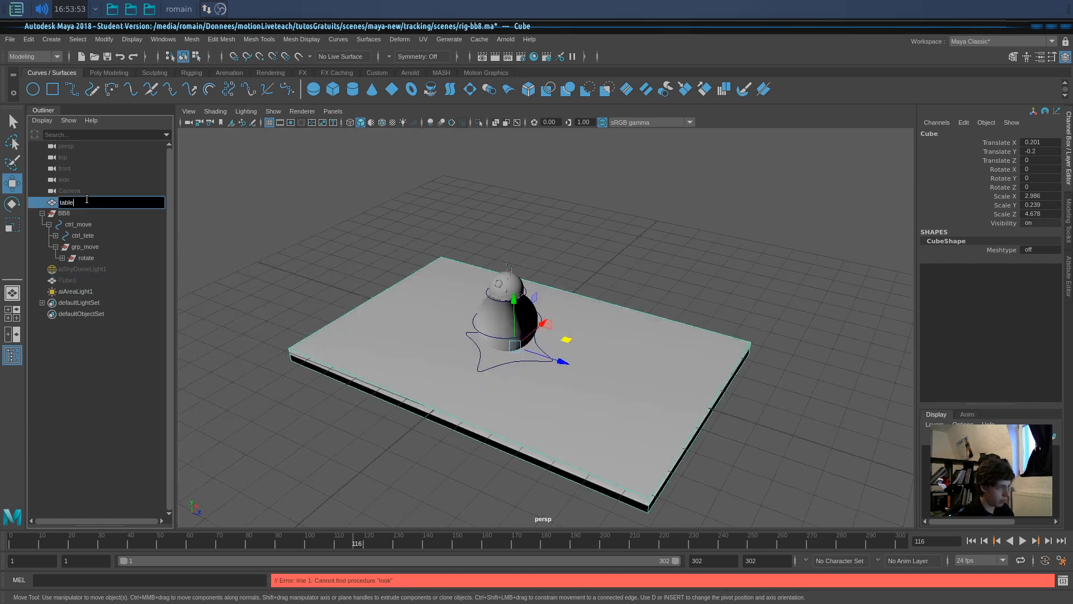
pyautogui.doubleClick(88, 281)
pyautogui.write('mur')
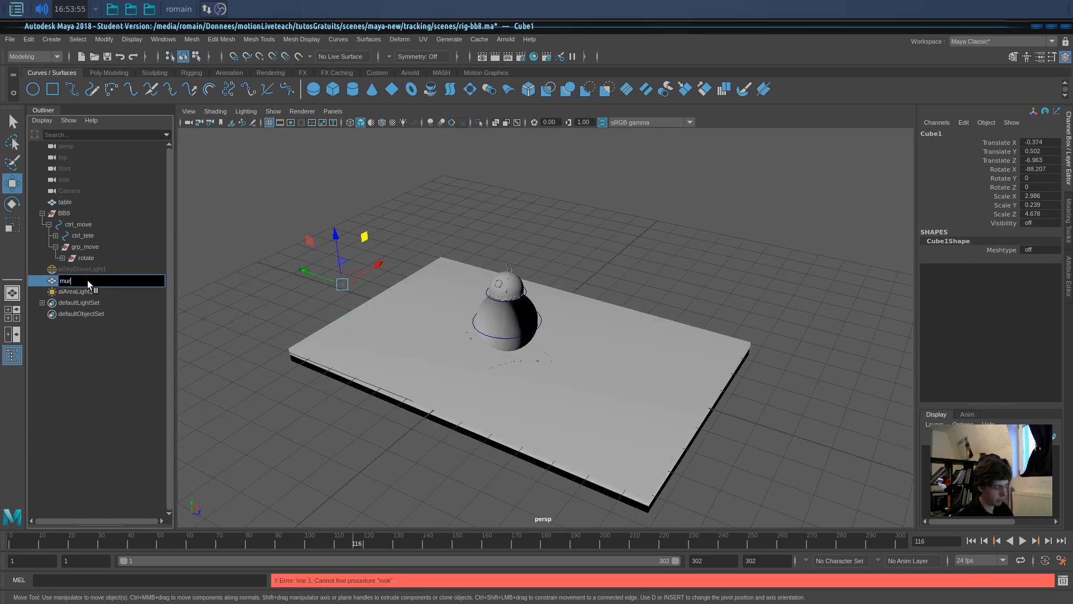
# Step: Confirm mur as the name of the wall cube and save the scene
pyautogui.press('Return')
pyautogui.hotkey('ctrl', 's')
pyautogui.click(511, 313)
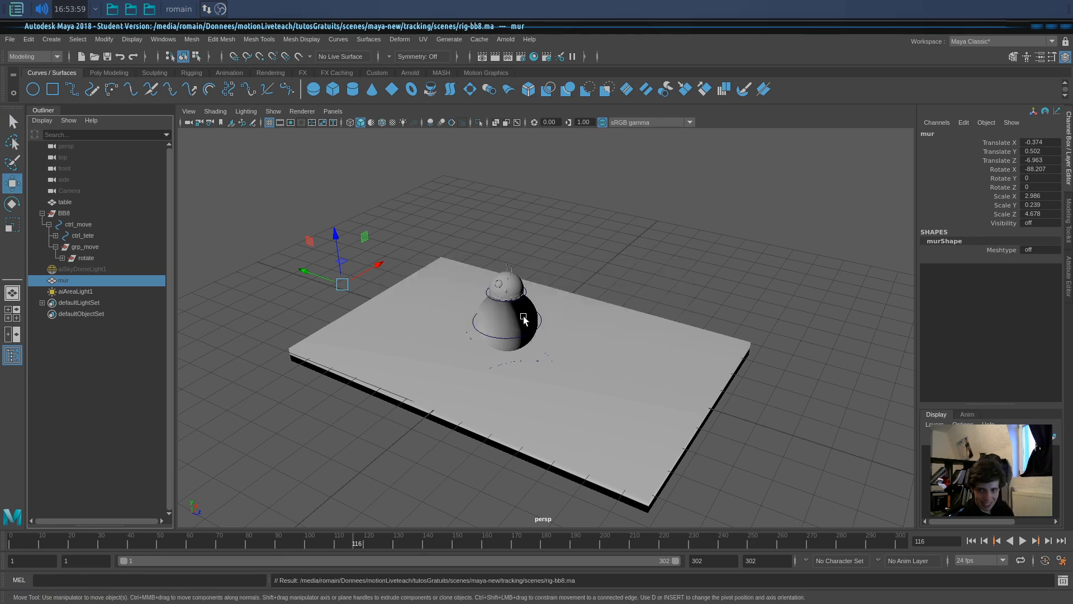
# Step: Unhide aiSkyDomeLight1 and the mur object, and leave nothing selected
pyautogui.scroll(5, 523, 316)
pyautogui.keyDown('alt'); pyautogui.moveTo(524, 317); pyautogui.dragTo(177, 270); pyautogui.keyUp('alt')
pyautogui.click(109, 269)
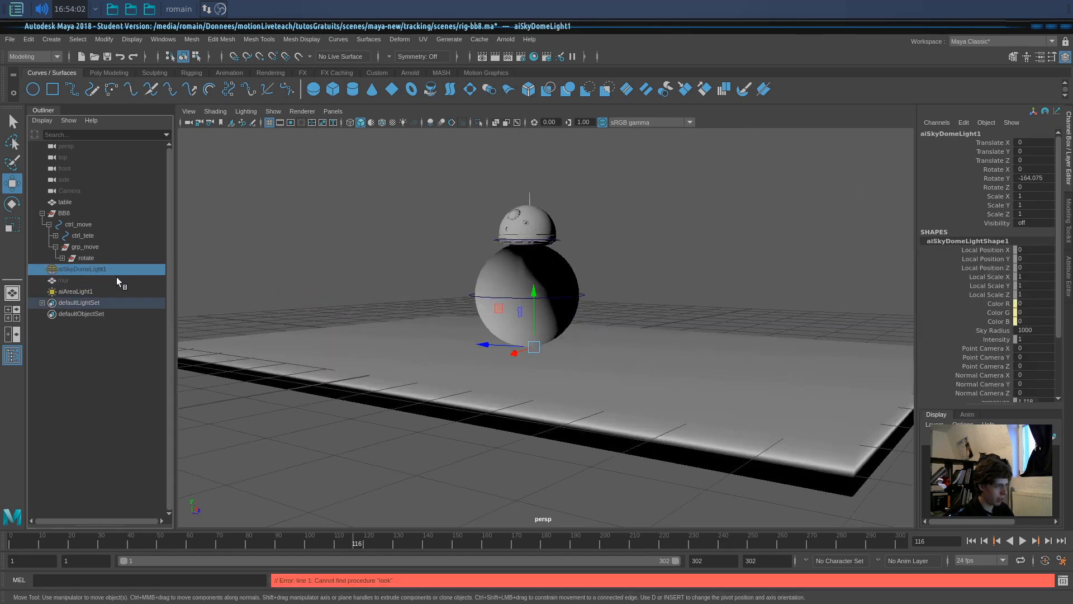
pyautogui.press('h')
pyautogui.click(84, 280)
pyautogui.press('h')
pyautogui.keyDown('ctrl'); pyautogui.click(85, 280); pyautogui.keyUp('ctrl')
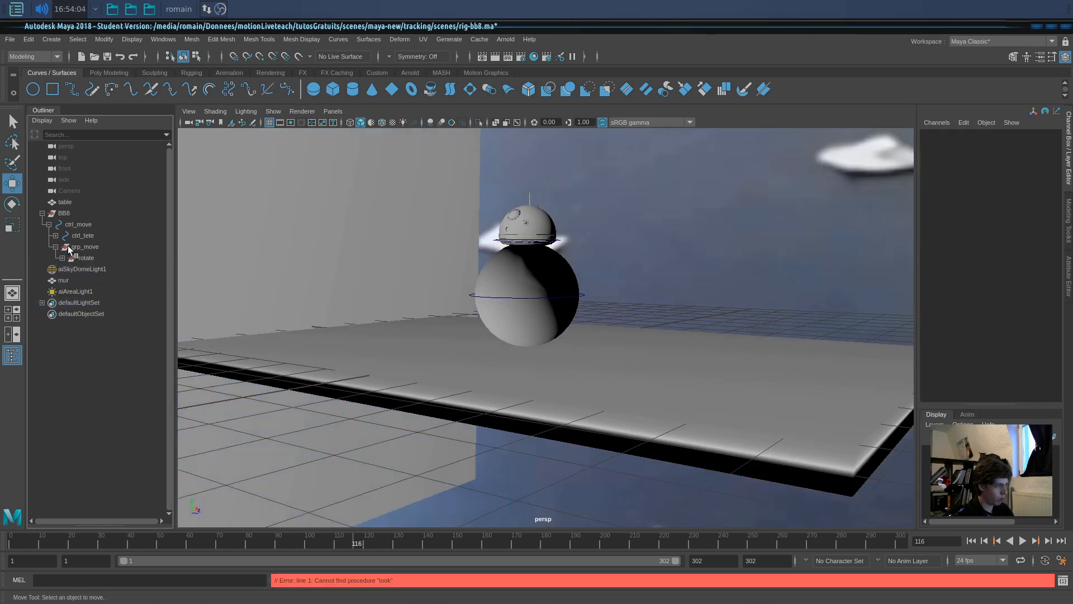
# Step: Switch the viewport to look through the tracked scene camera named Camera
pyautogui.click(96, 190)
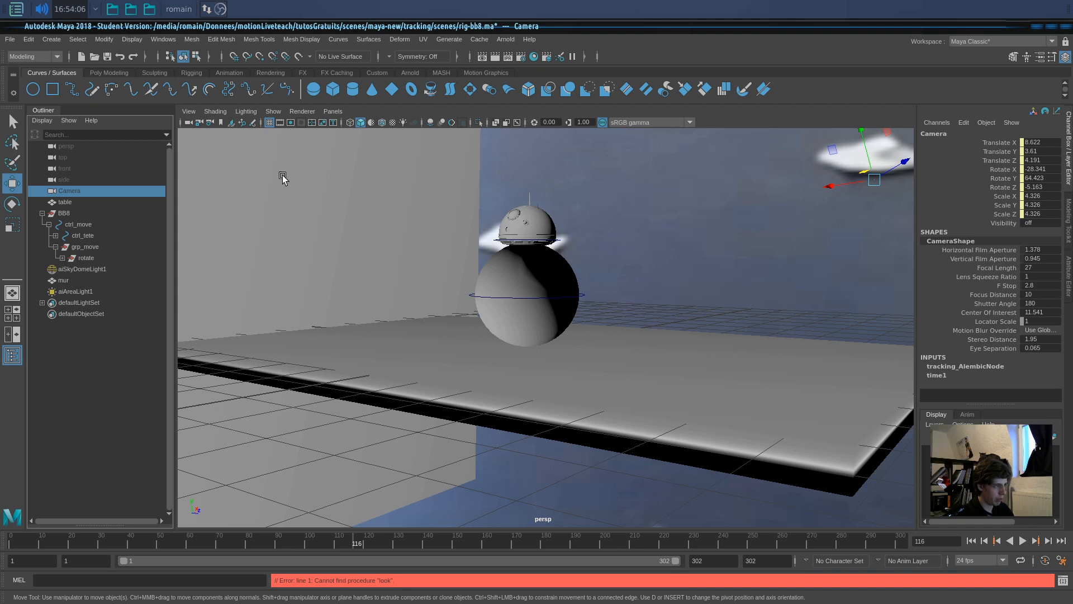
pyautogui.click(334, 111)
pyautogui.moveTo(392, 120)
pyautogui.click(475, 131)
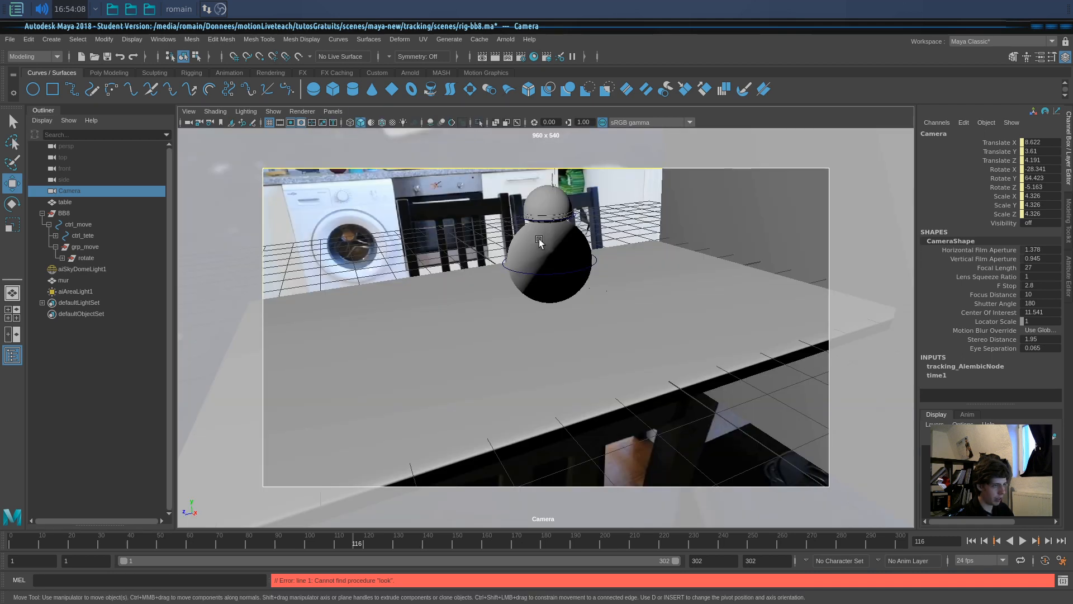
pyautogui.click(587, 273)
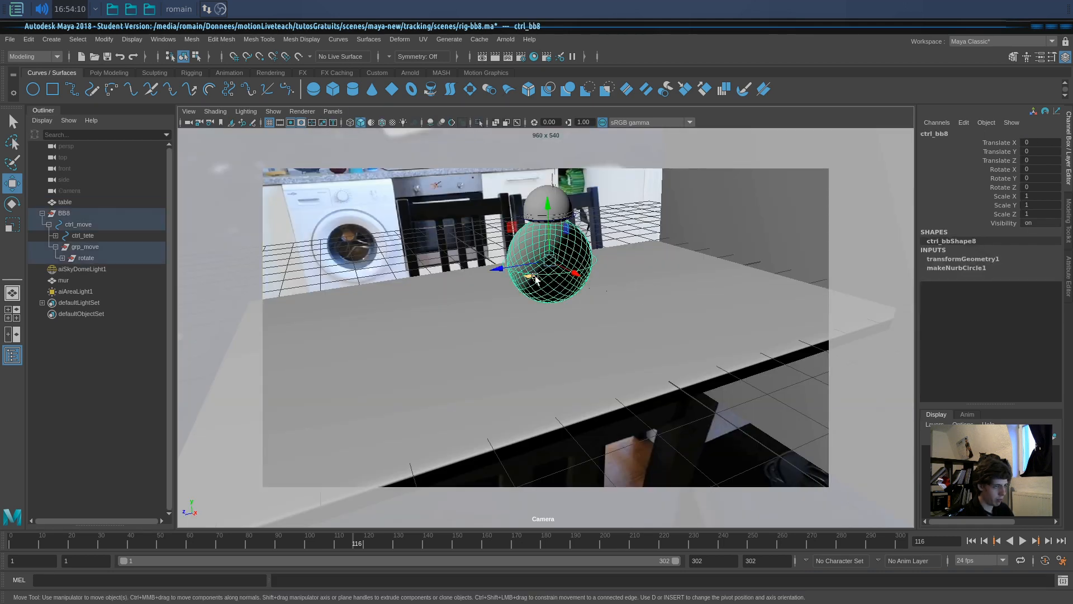
pyautogui.moveTo(529, 275); pyautogui.dragTo(388, 297)
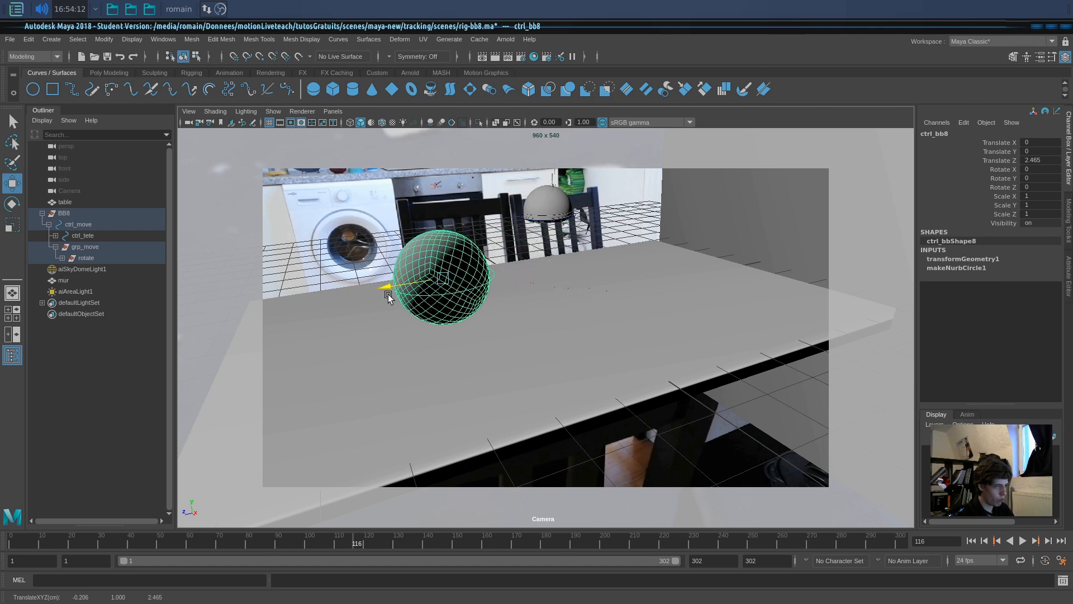
pyautogui.hotkey('ctrl', 'z')
# Step: Test the rig in the camera view by sliding ctrl_move across the table and rotating the head with ctrl_tete
pyautogui.click(83, 225)
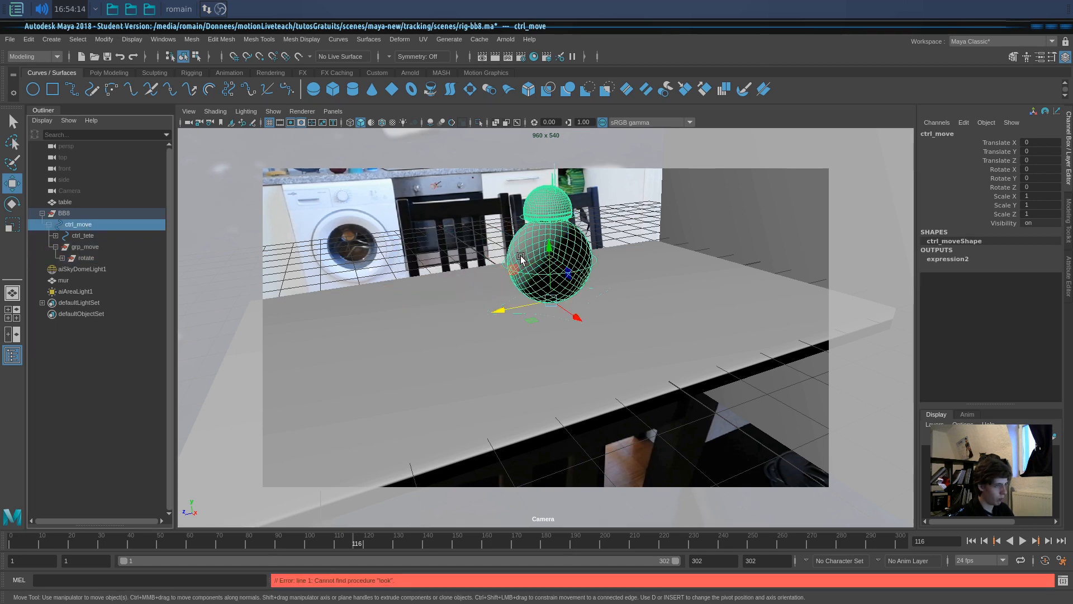
pyautogui.moveTo(481, 319); pyautogui.dragTo(522, 352)
pyautogui.click(544, 214)
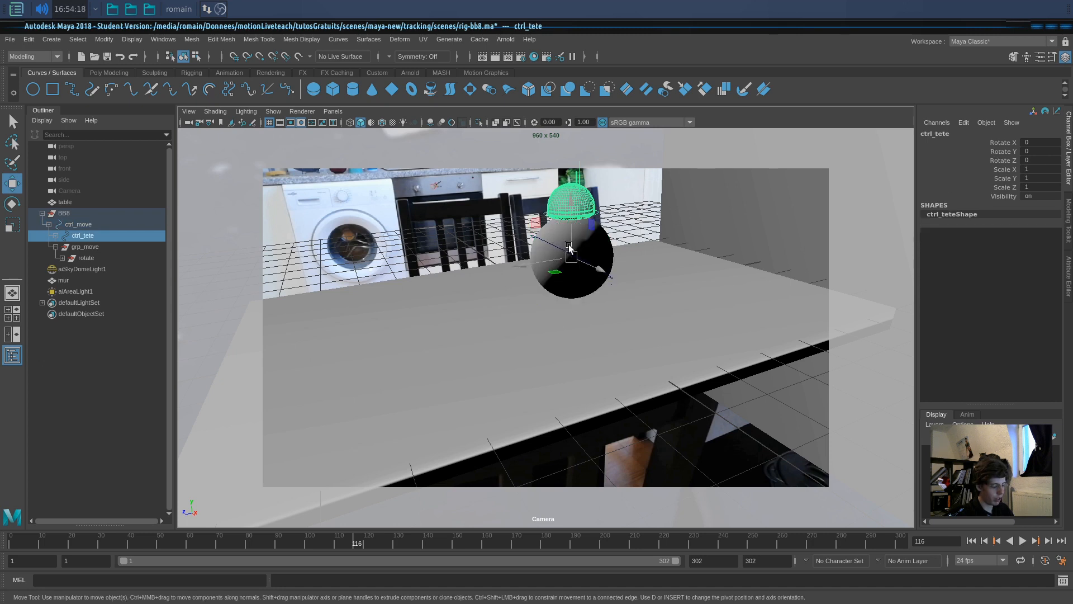
pyautogui.press('e')
pyautogui.moveTo(559, 246); pyautogui.dragTo(589, 253)
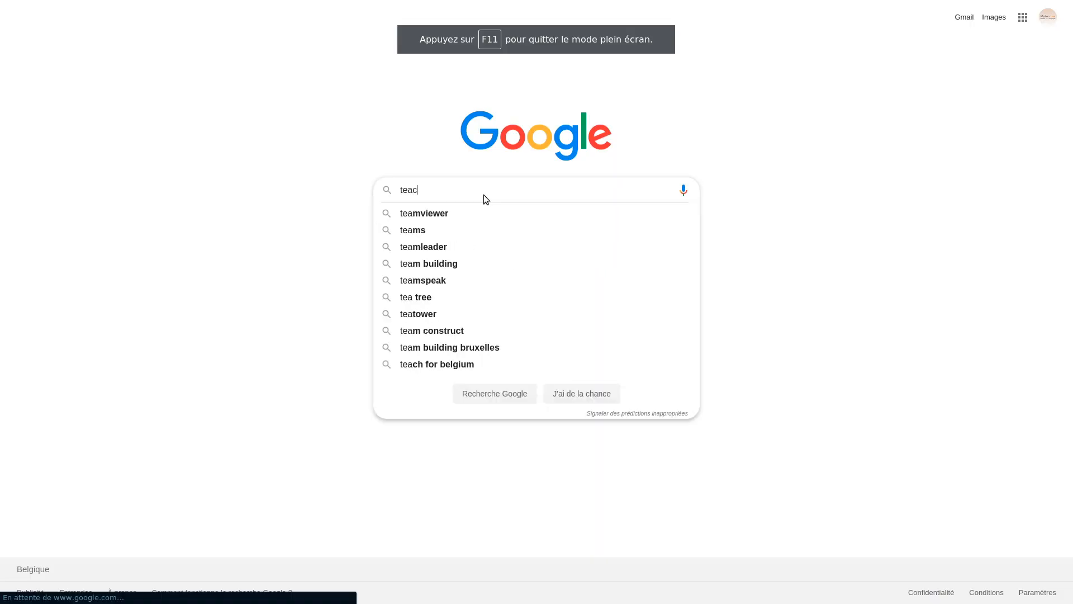
# Step: Switch to the web browser, open teach.motion-live.com and look down its home page to the free courses offer
pyautogui.write('ch.motion-live.com')
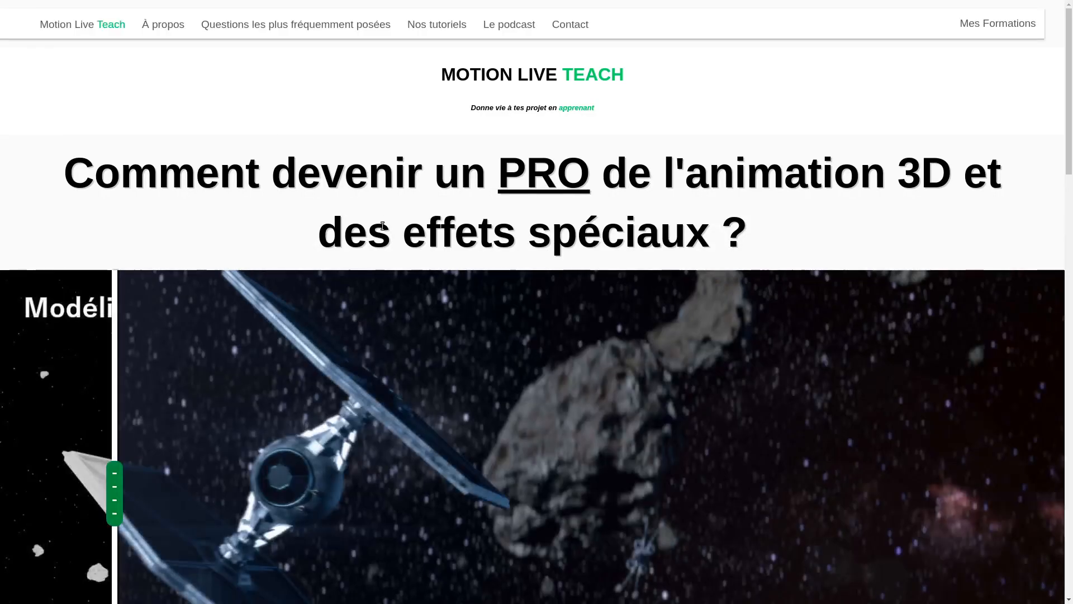
pyautogui.scroll(-5, 384, 231)
pyautogui.scroll(-3, 382, 227)
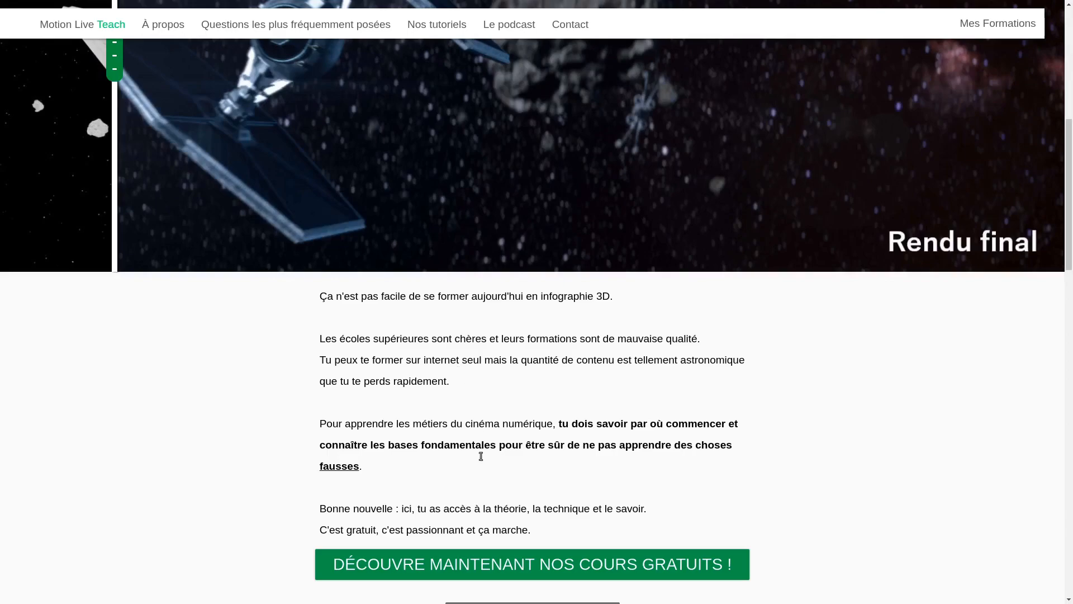